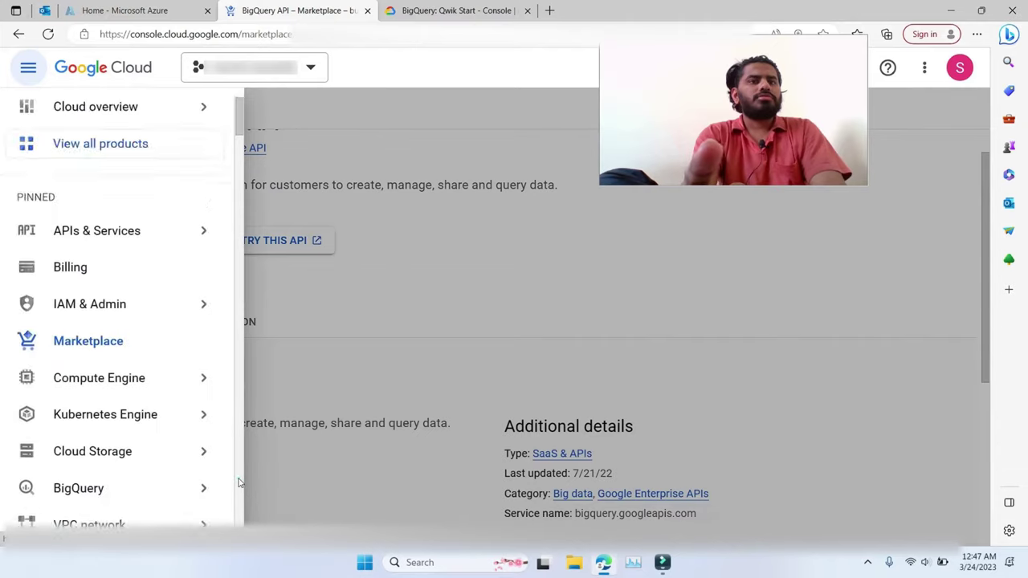
Step: Browse the console's product list and open BigQuery from the pinned products
left_click(237, 474)
left_click(237, 474)
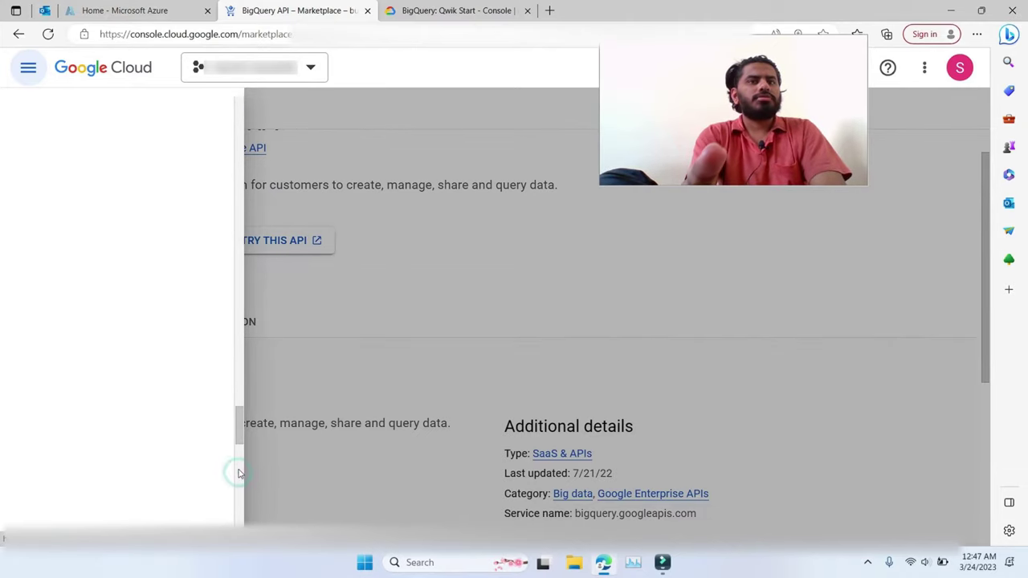
left_click(237, 438)
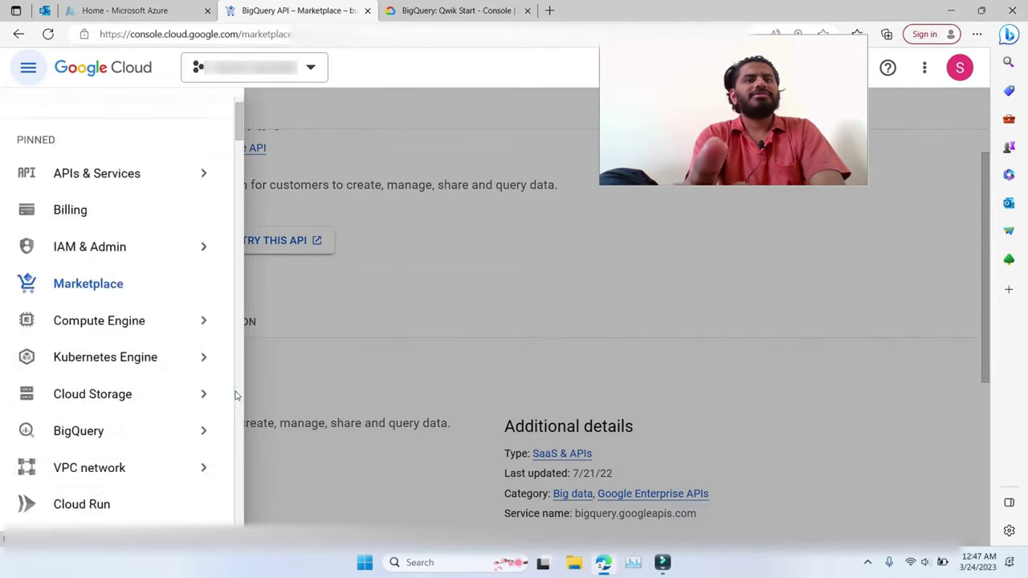
left_click(242, 141)
left_click(239, 143)
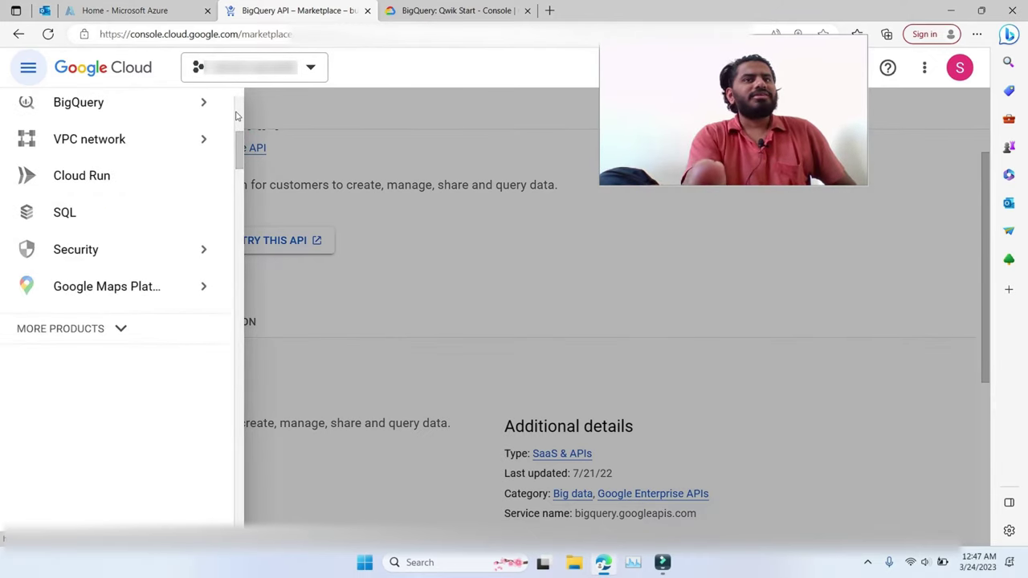
left_click(237, 117)
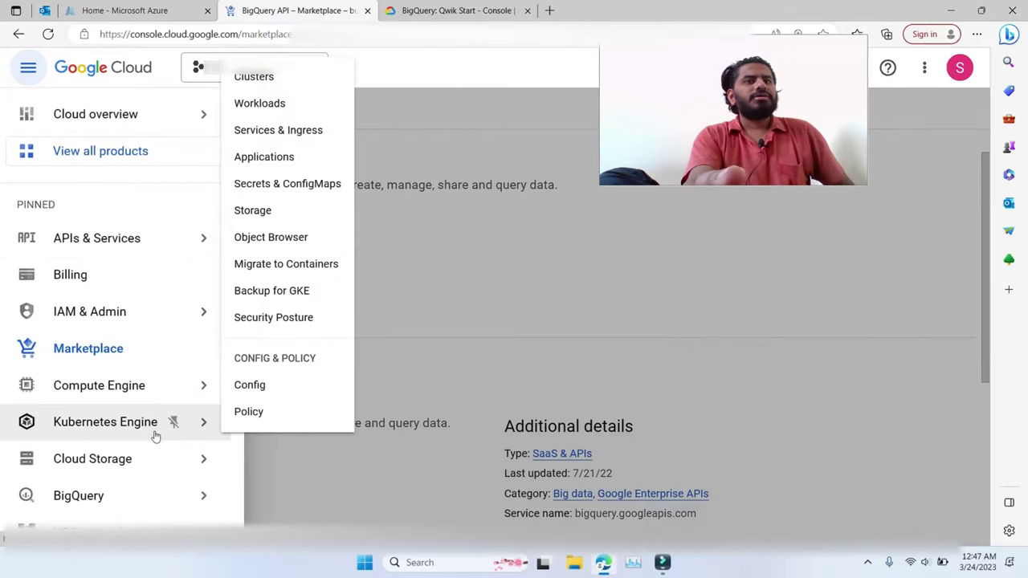
mouse_move(141, 502)
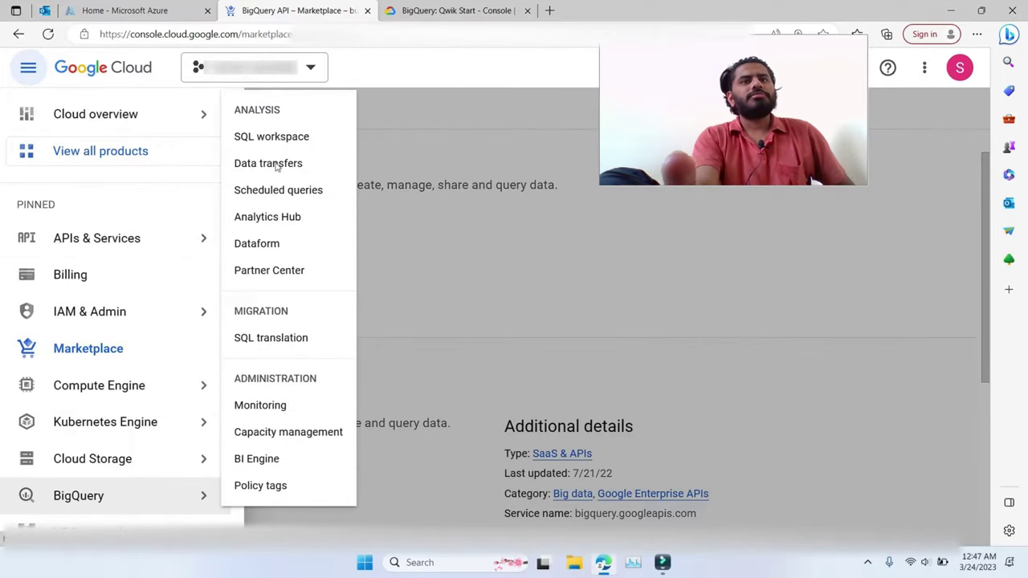
left_click(72, 498)
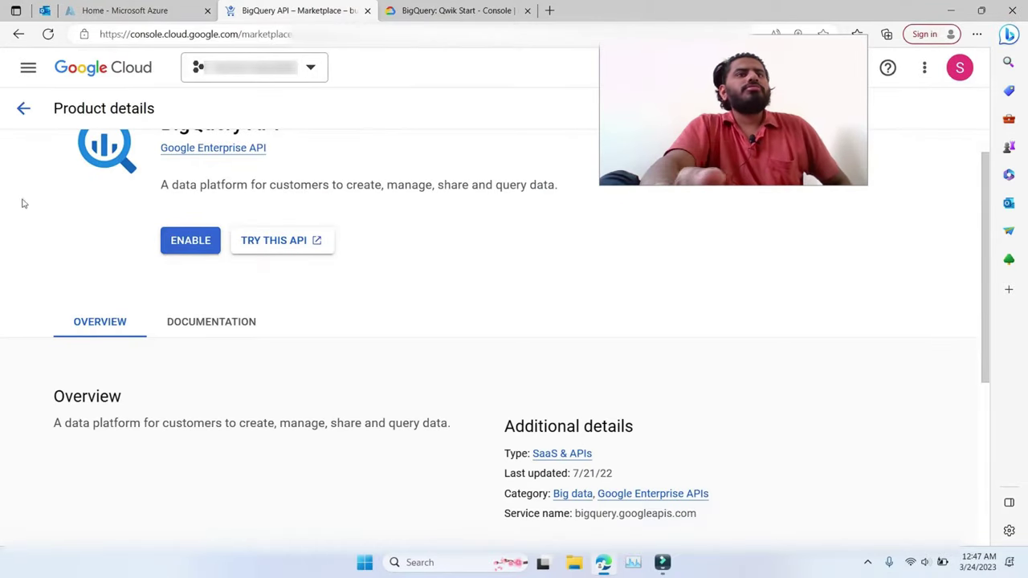
Step: Review the Analysis, Migration and Administration features listed under the pinned BigQuery product
left_click(28, 69)
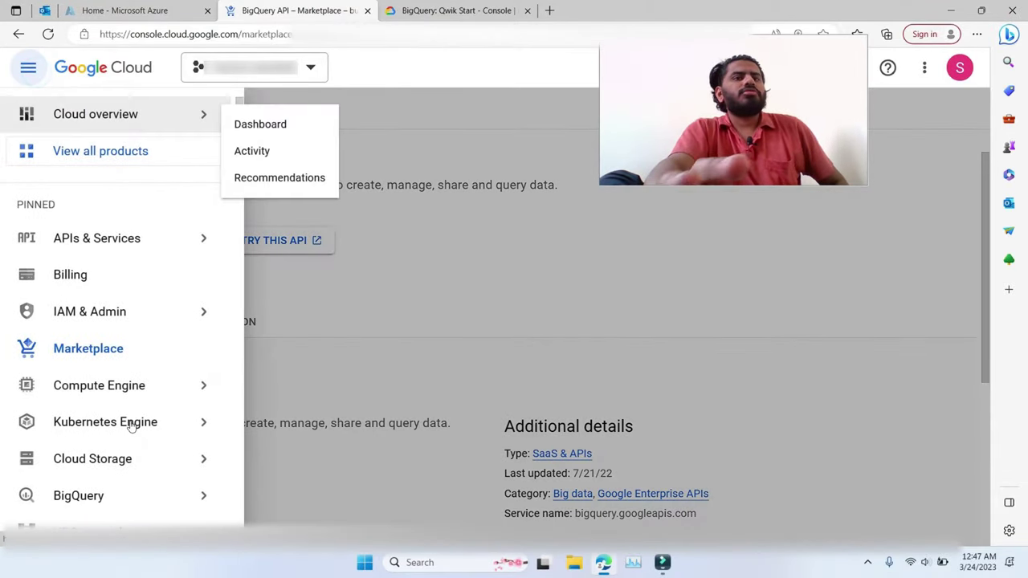
mouse_move(115, 493)
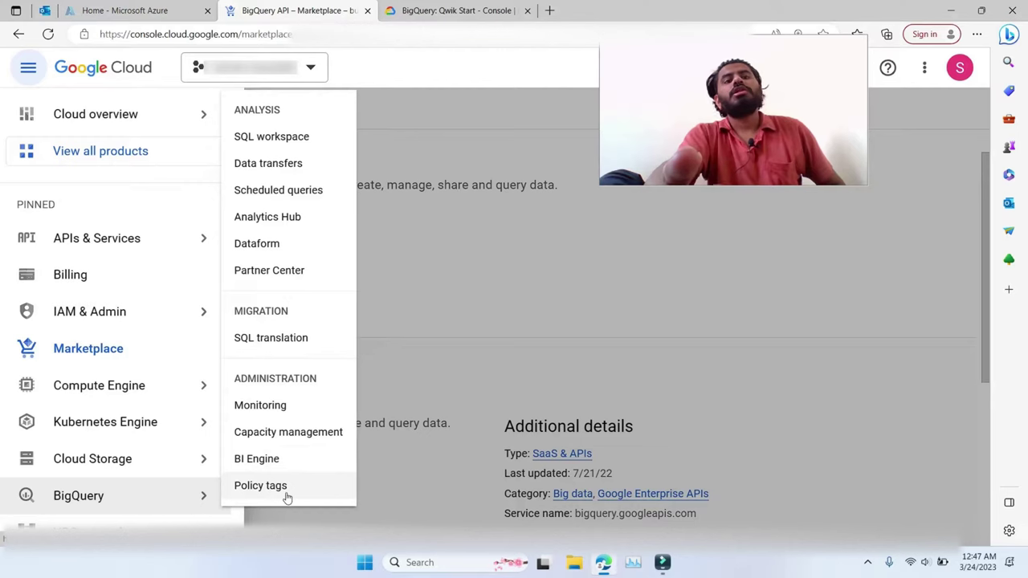
left_click(494, 313)
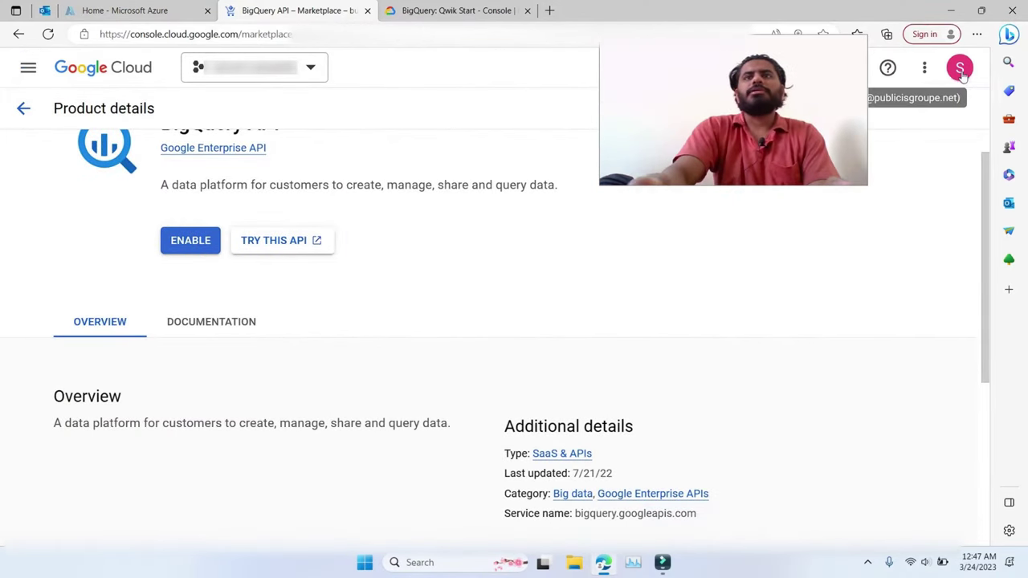
Step: Enable the BigQuery API for the project and dismiss the BigQuery welcome message
left_click(989, 139)
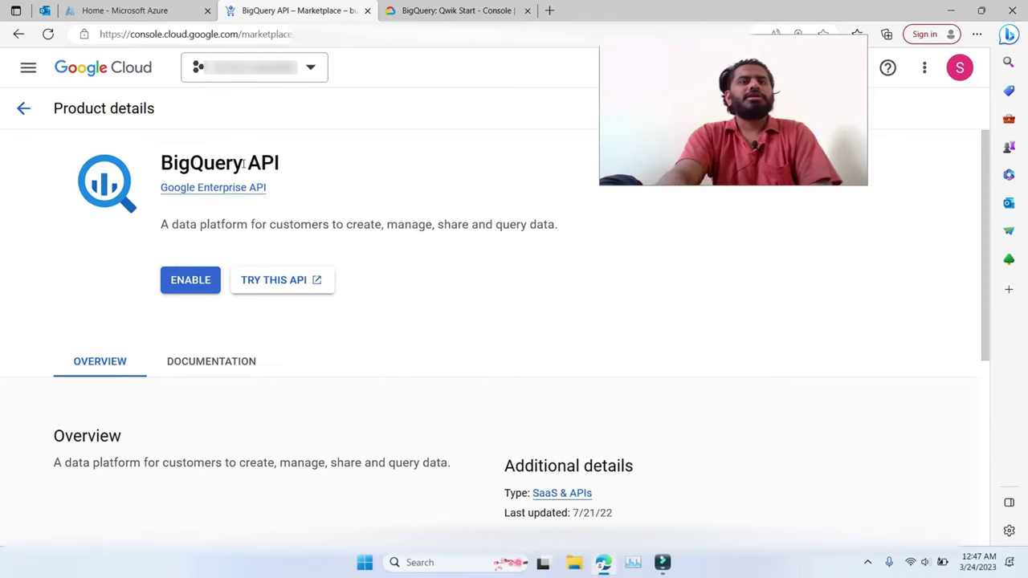
left_click(193, 281)
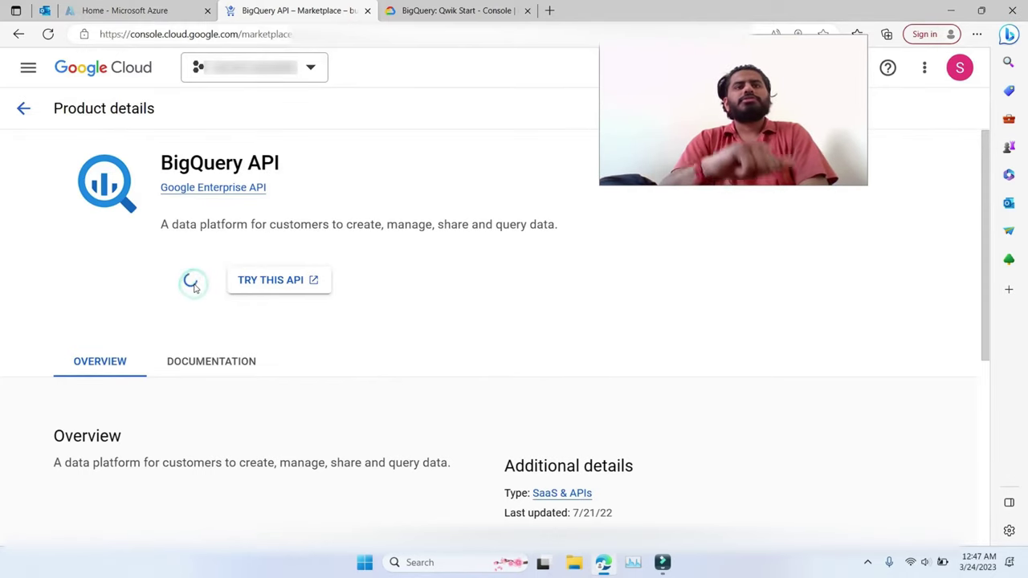
left_click_drag(787, 107, 317, 119)
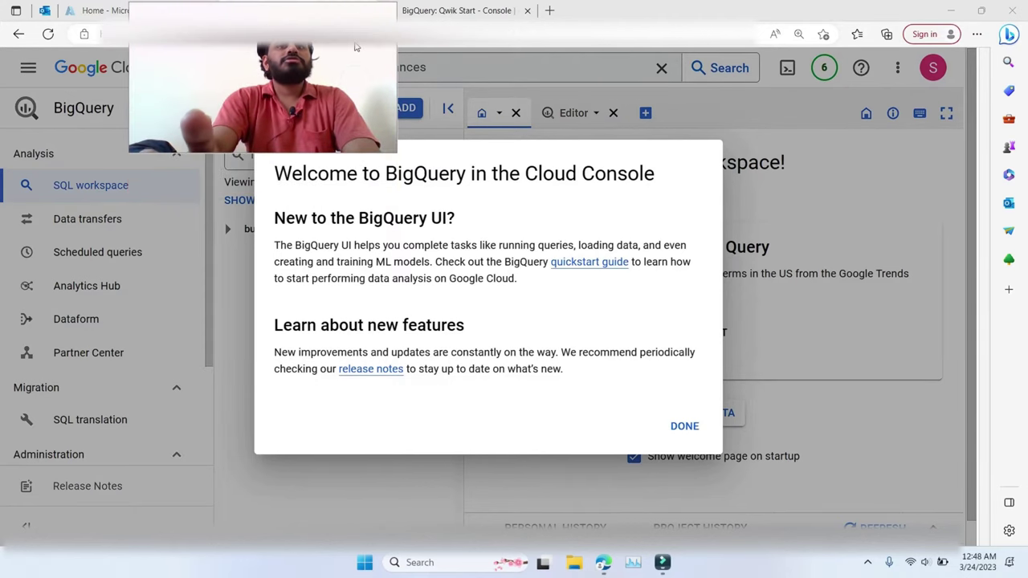
left_click(692, 430)
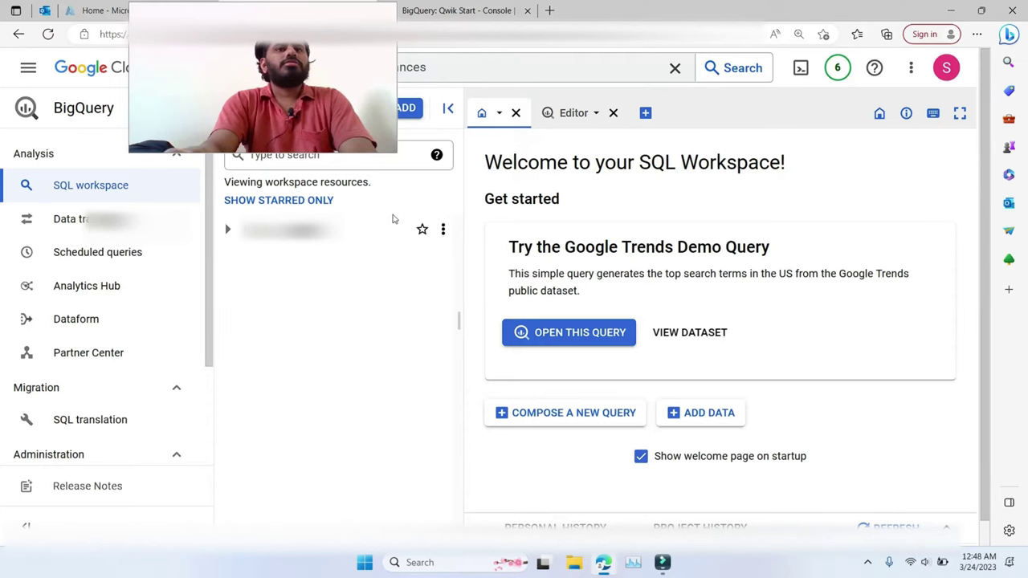
Step: Collapse the BigQuery navigation and open the Google Trends demo query without its guided tour
left_click(25, 527)
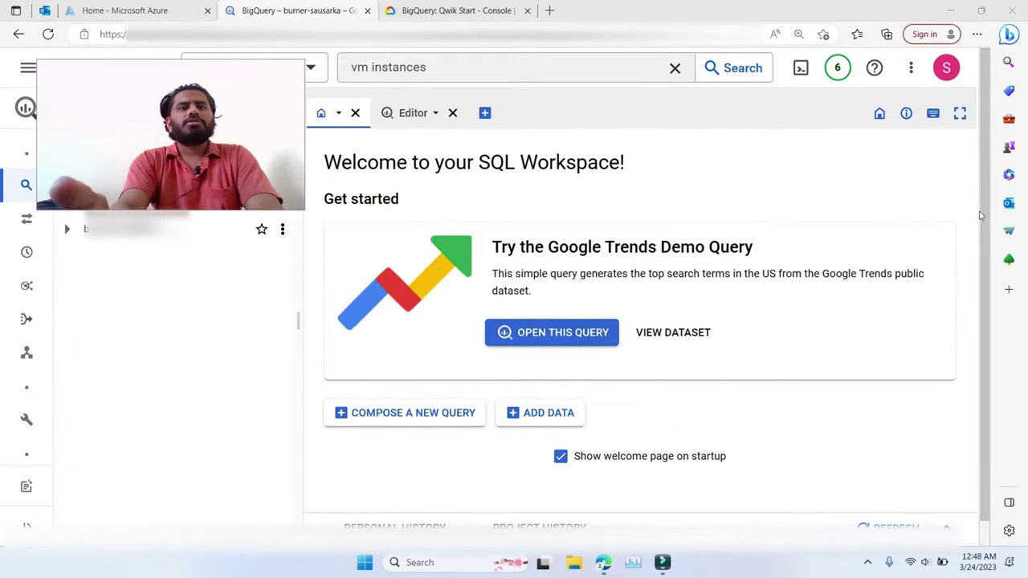
left_click(986, 271)
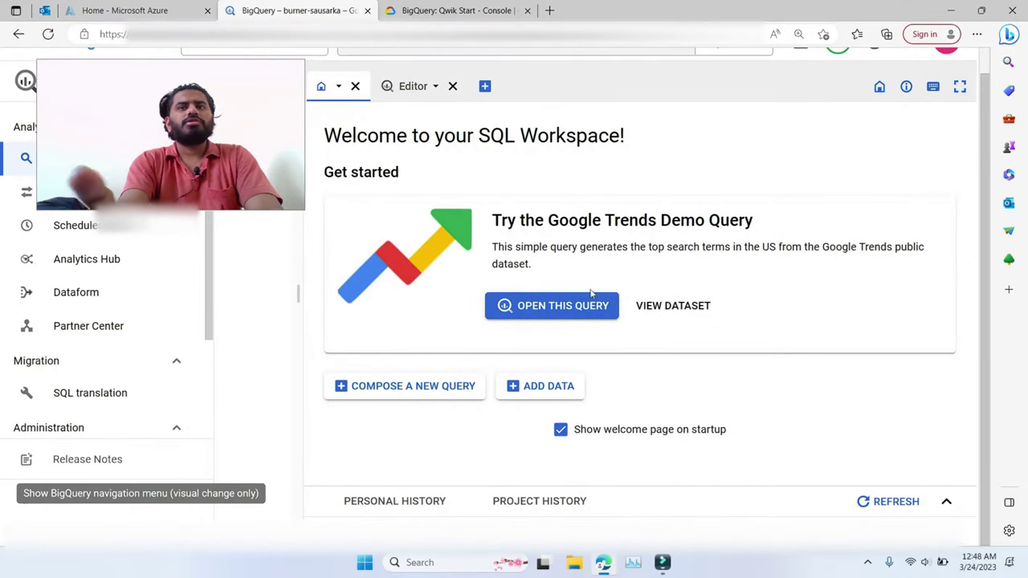
left_click(567, 305)
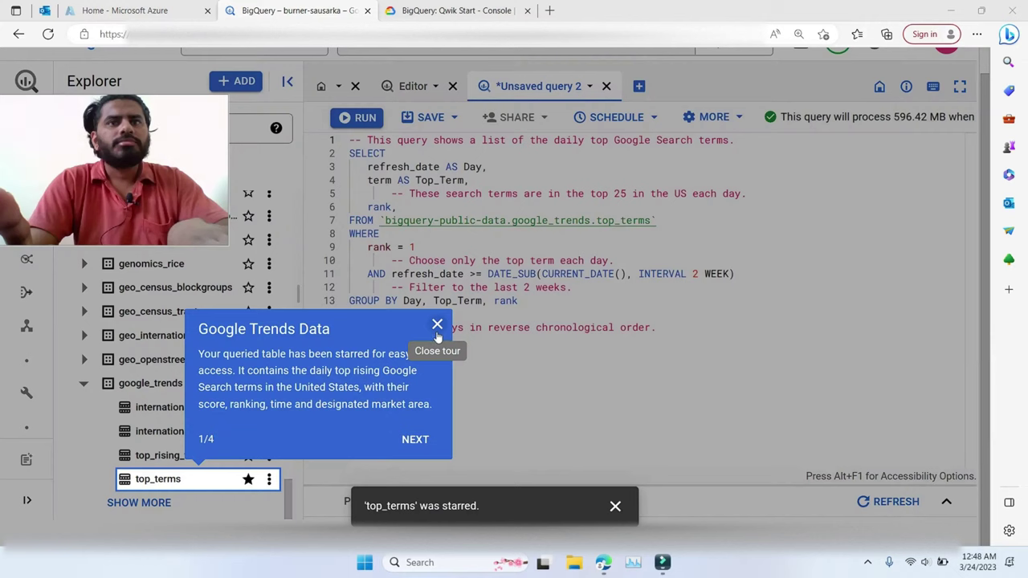
left_click(437, 325)
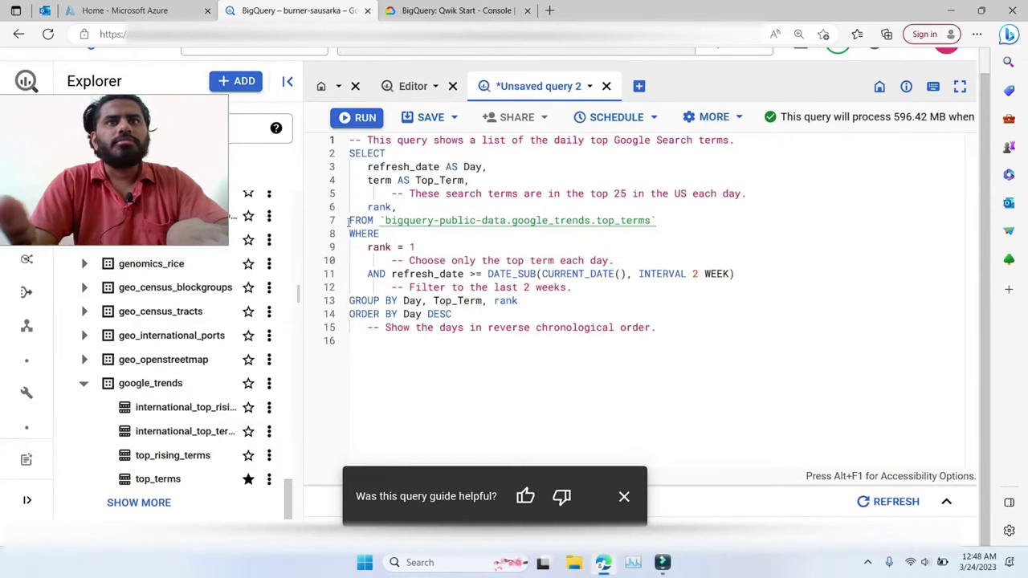
Step: Examine the demo query's selected fields, aliases and the google_trends.top_terms source table
left_click(441, 225)
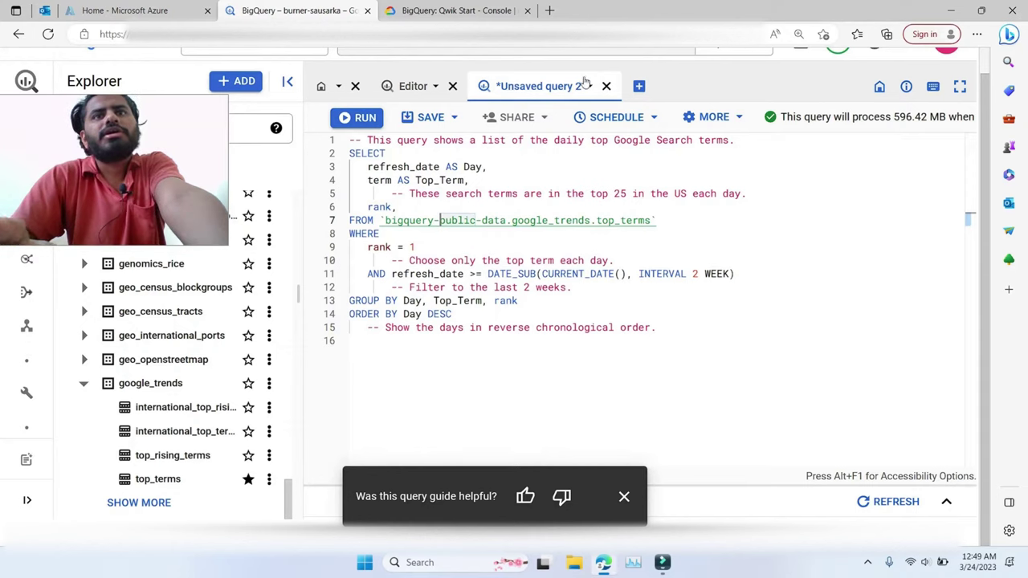
left_click(458, 167)
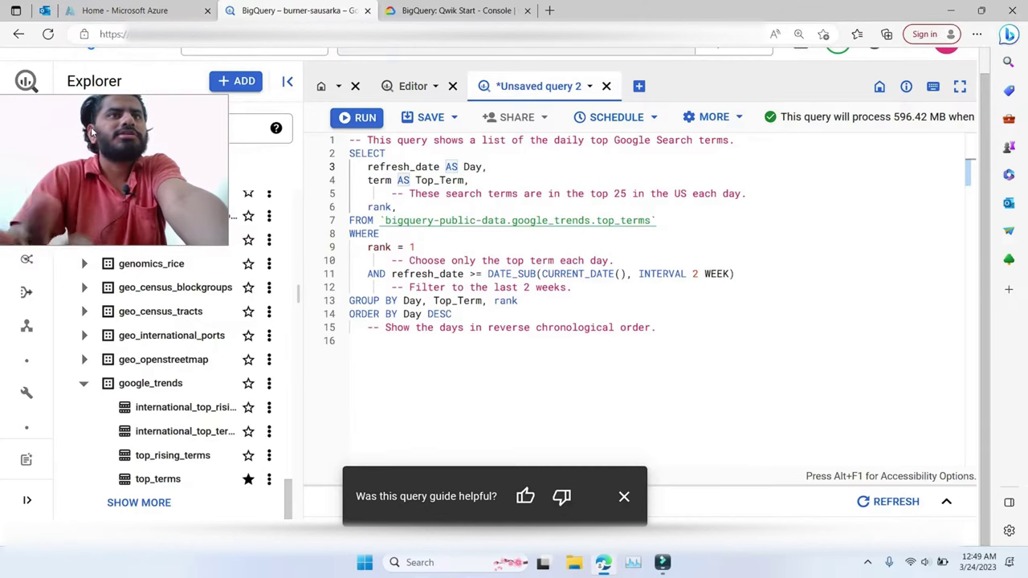
left_click(155, 124)
left_click_drag(156, 123, 222, 96)
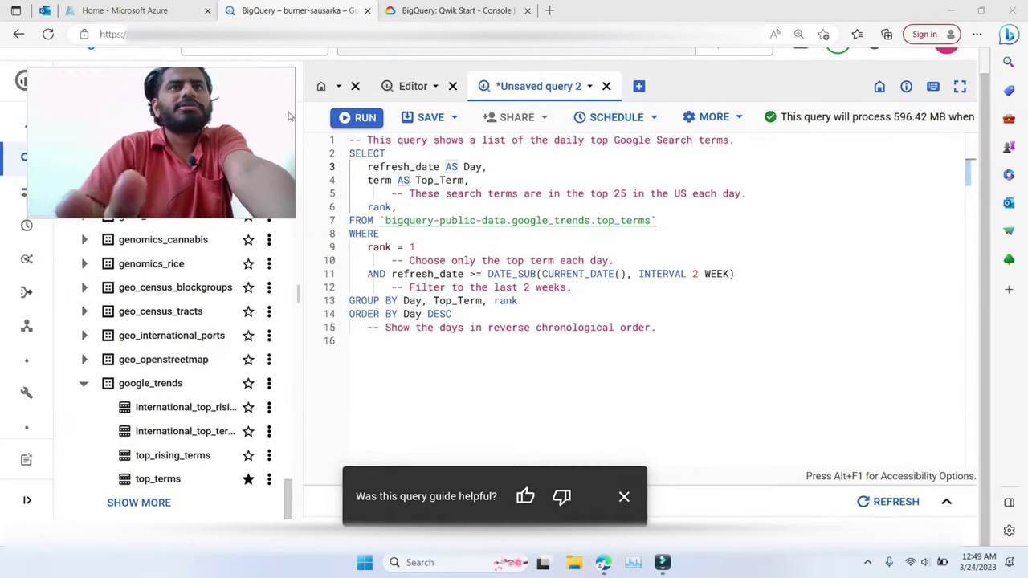
left_click(522, 179)
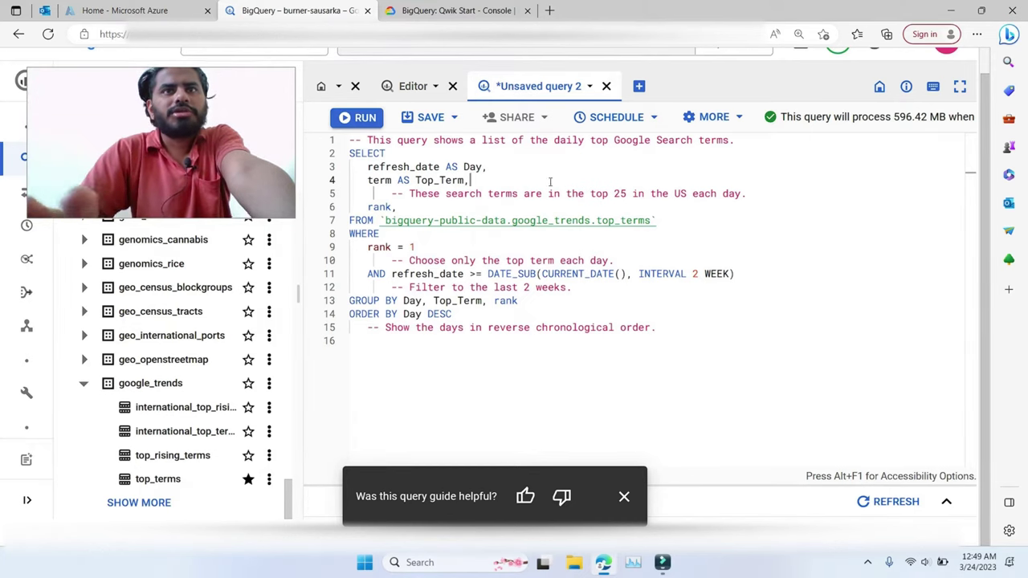
left_click(403, 226)
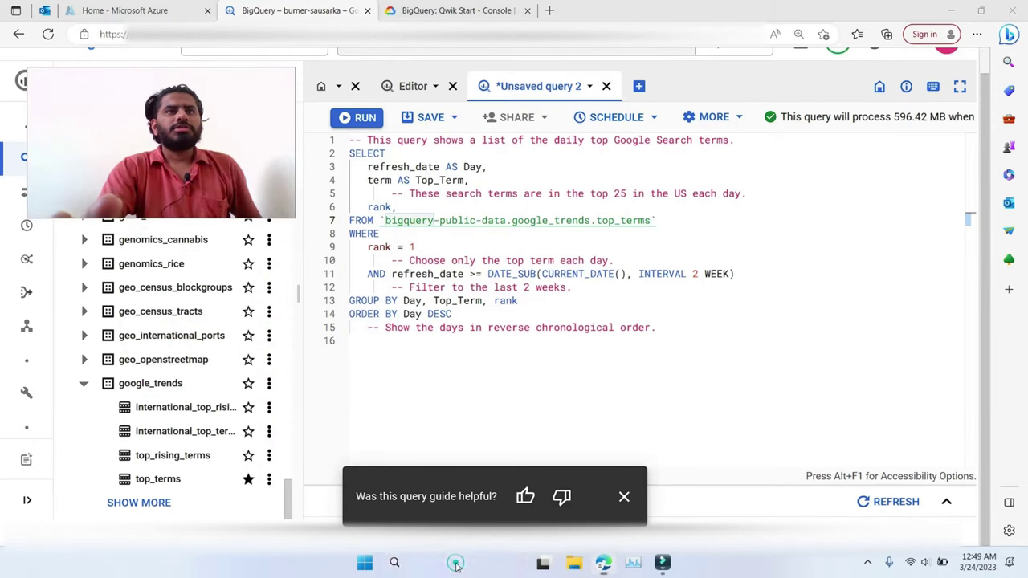
left_click(456, 562)
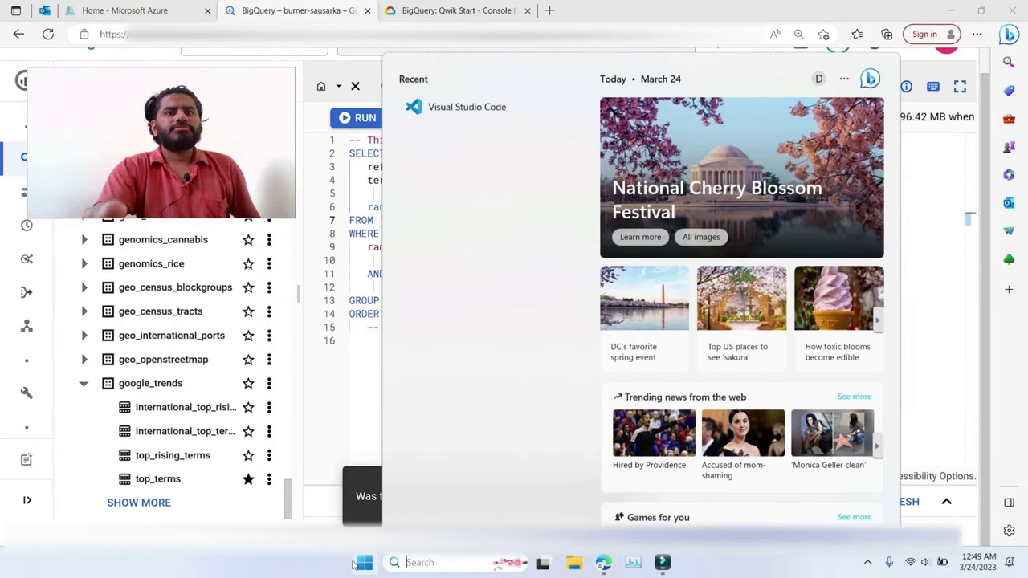
left_click(357, 564)
left_click(450, 334)
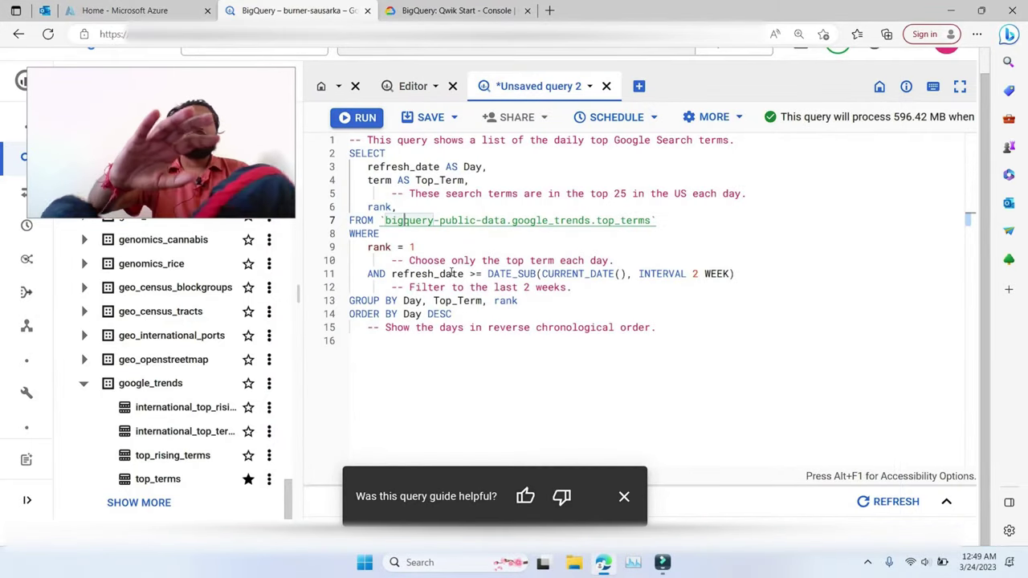
left_click(401, 244)
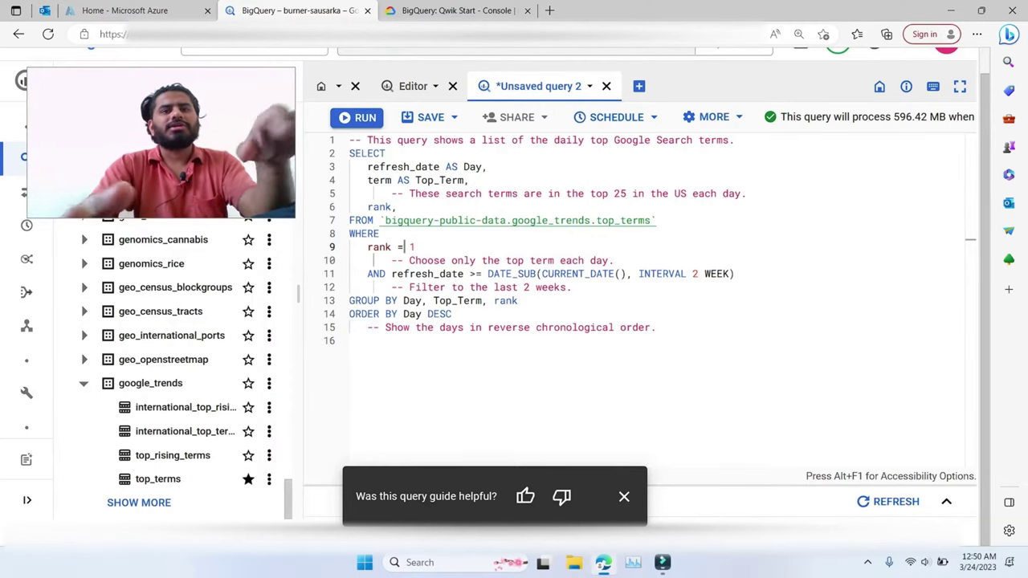
Step: Apply the Windows (dark) theme in the Windows personalization settings and close Settings
left_click(482, 561)
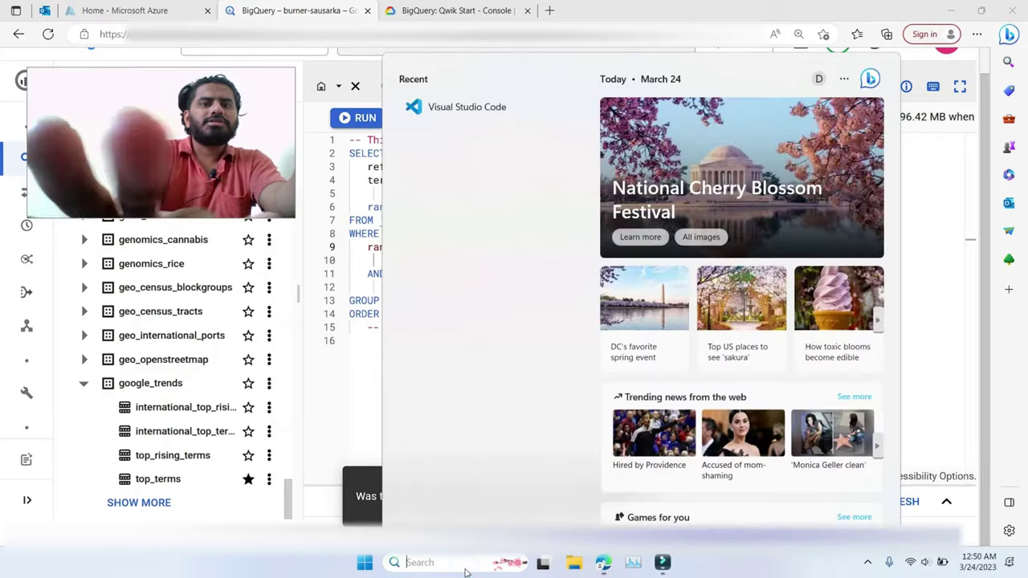
type("th")
key("BackSpace")
key("BackSpace")
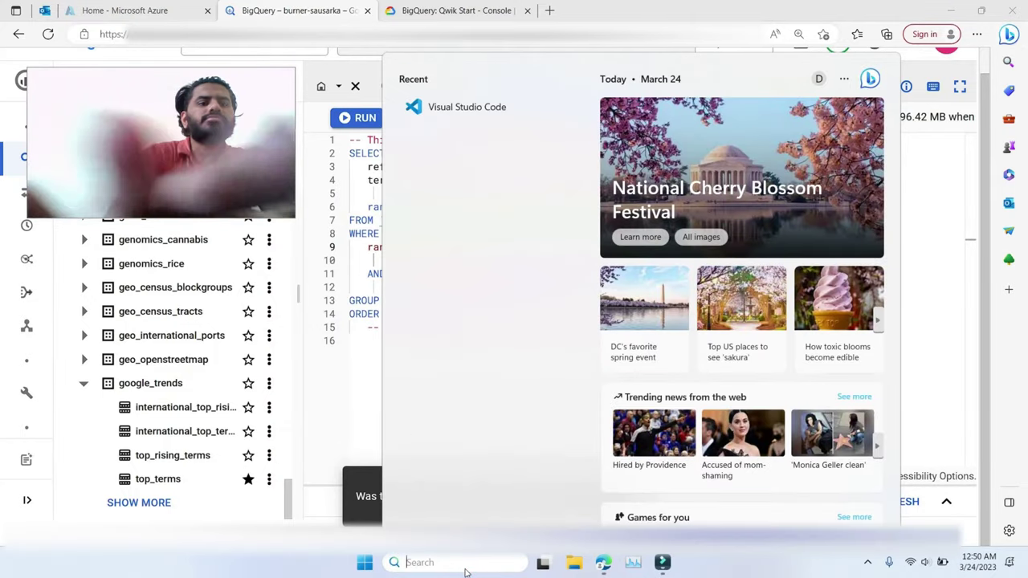
type("settings")
key("Return")
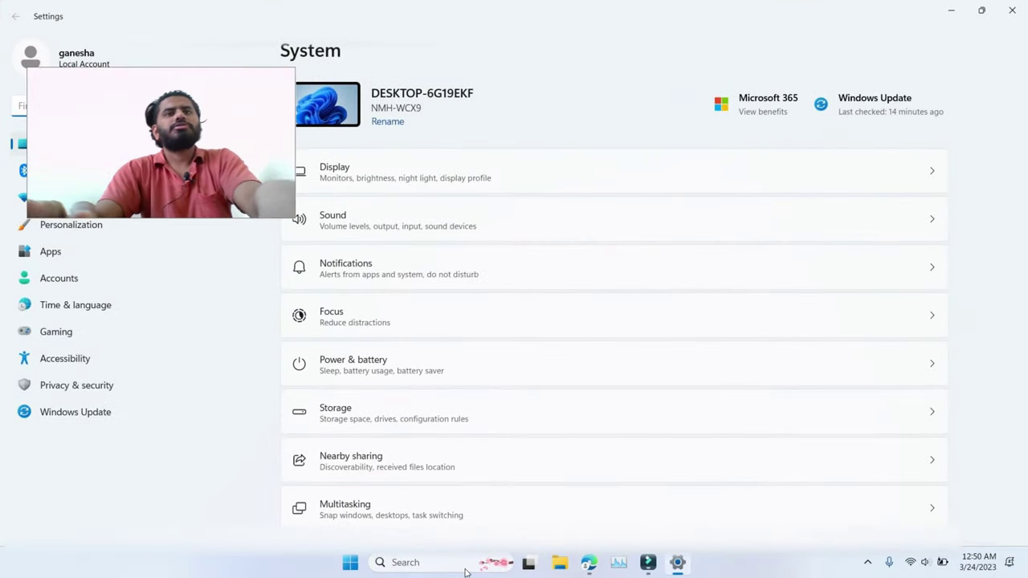
left_click(71, 224)
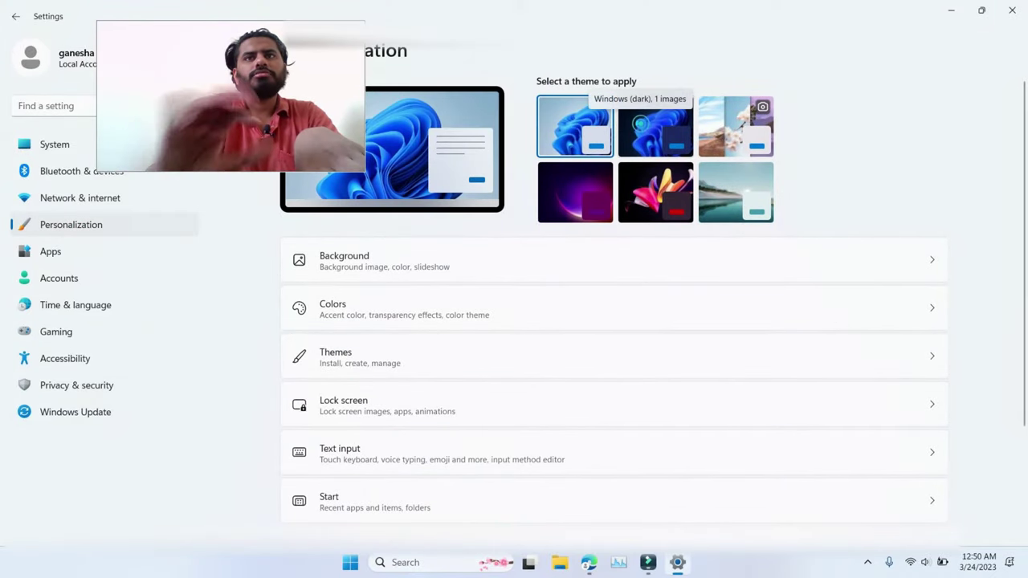
left_click(643, 129)
left_click(1021, 10)
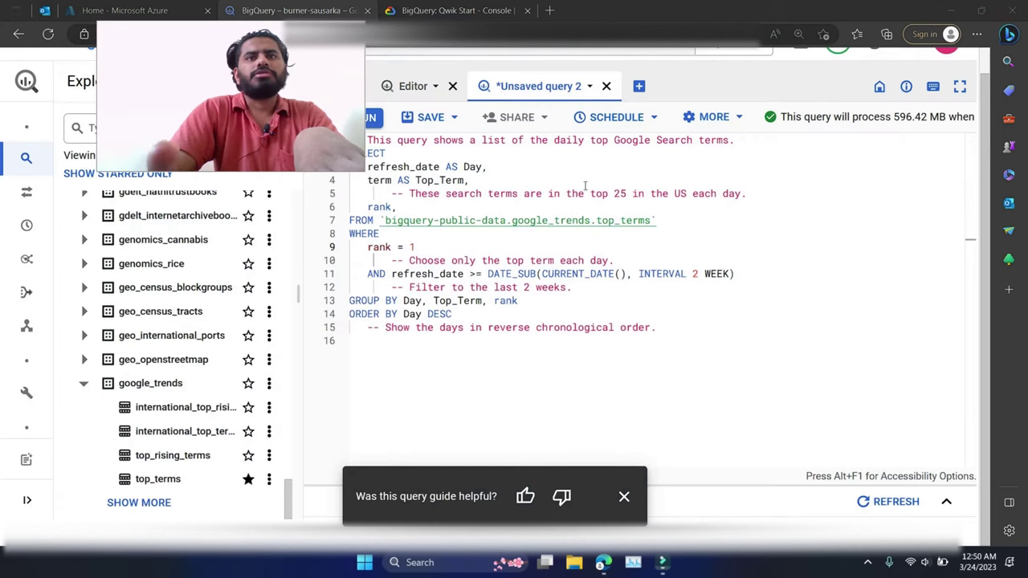
Step: Reopen the Windows personalization settings and apply the light Windows theme
left_click(452, 220)
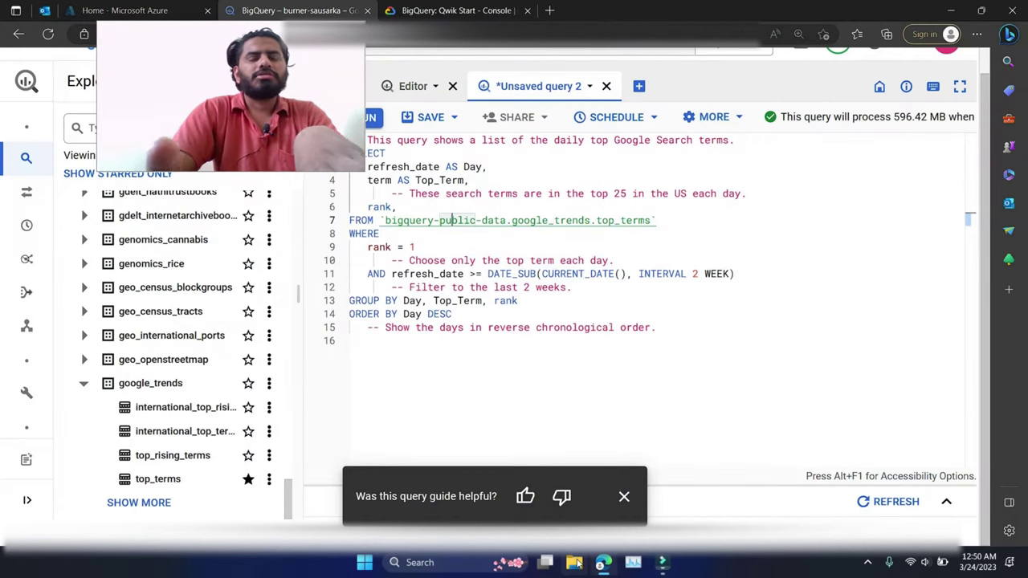
left_click(448, 562)
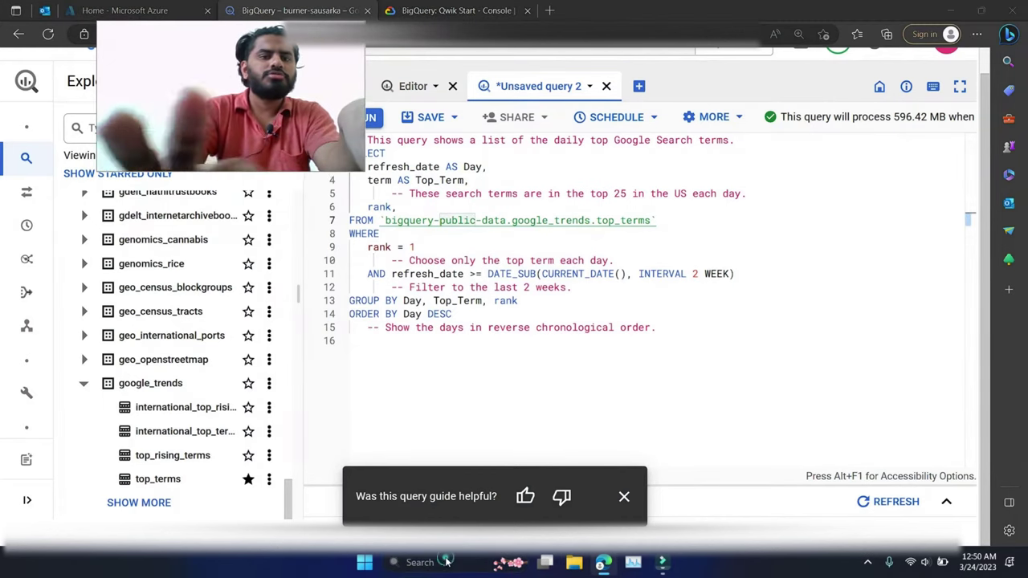
type("se")
key("Return")
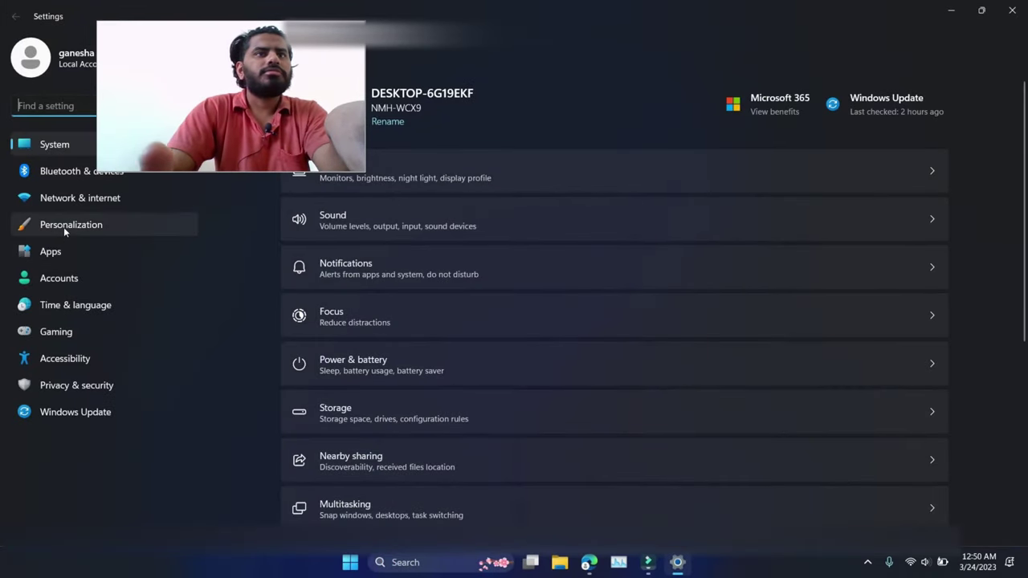
left_click(64, 226)
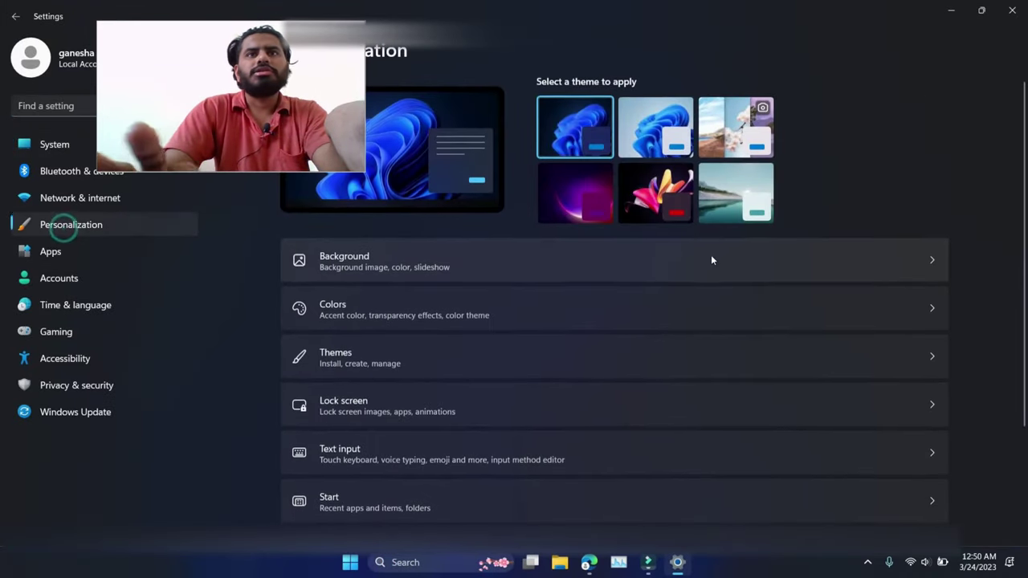
left_click(663, 119)
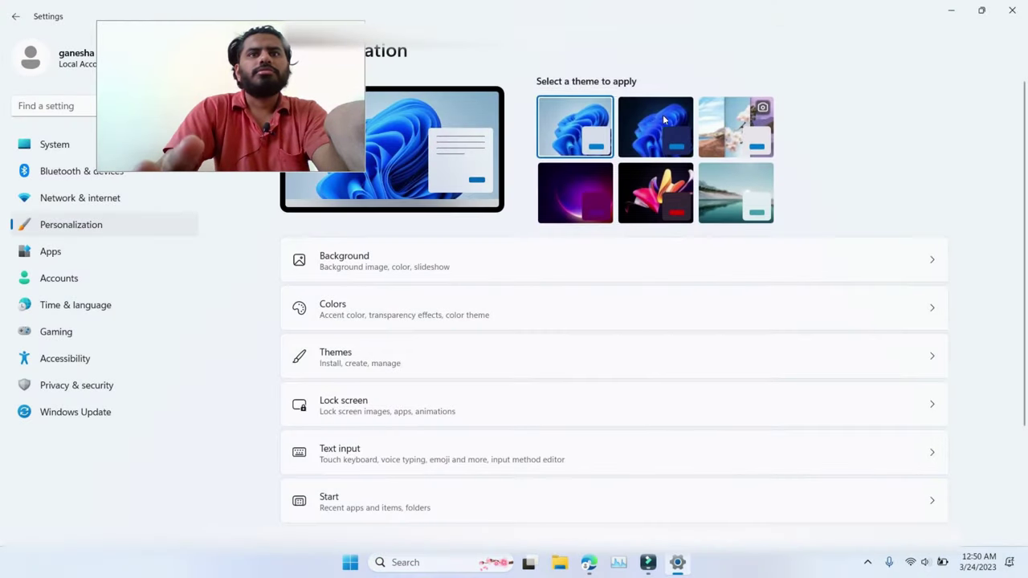
Step: Close the Windows settings, run the Google Trends demo query in BigQuery and enlarge the results area
left_click(1006, 8)
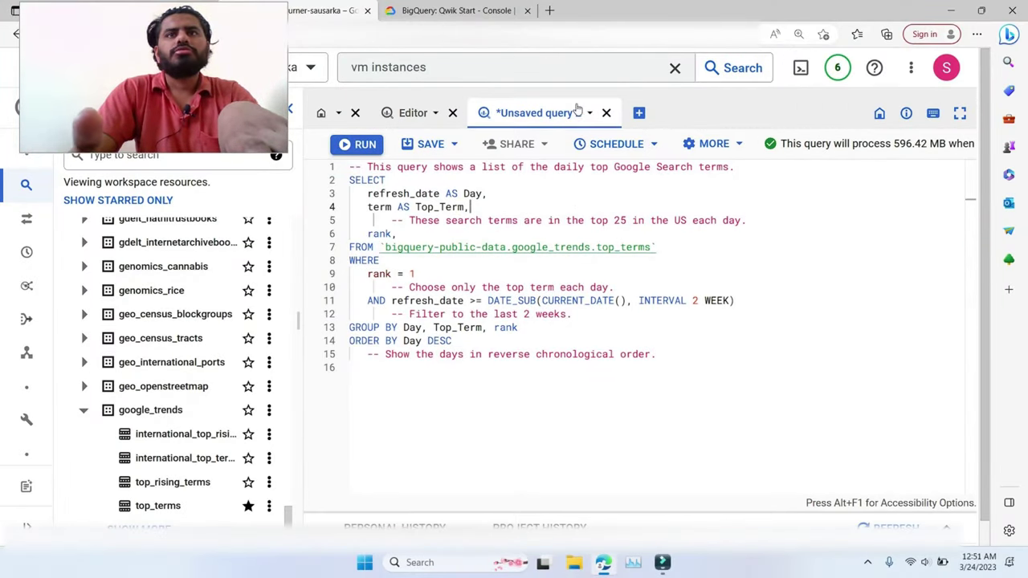
left_click(344, 144)
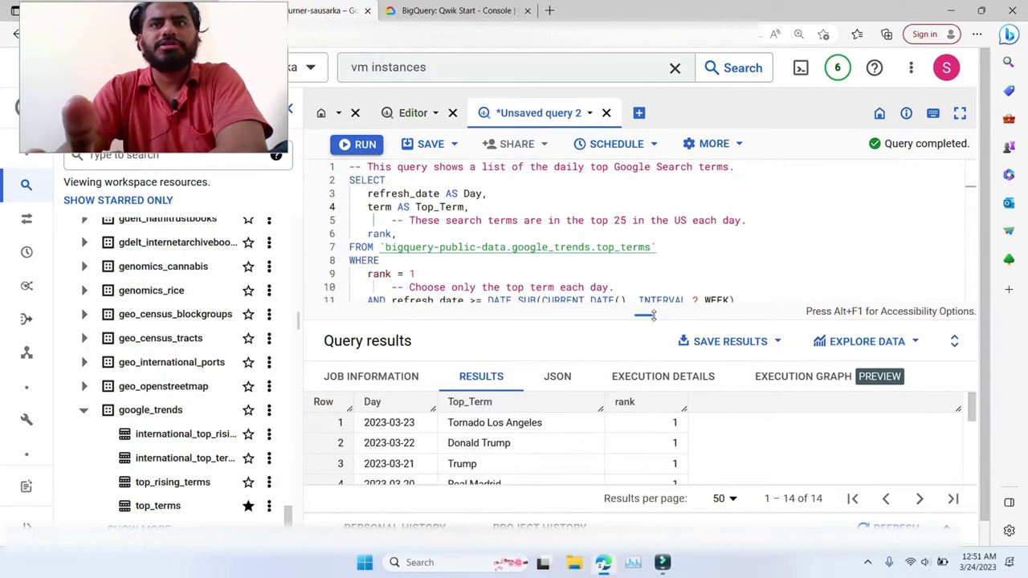
left_click_drag(674, 244, 674, 240)
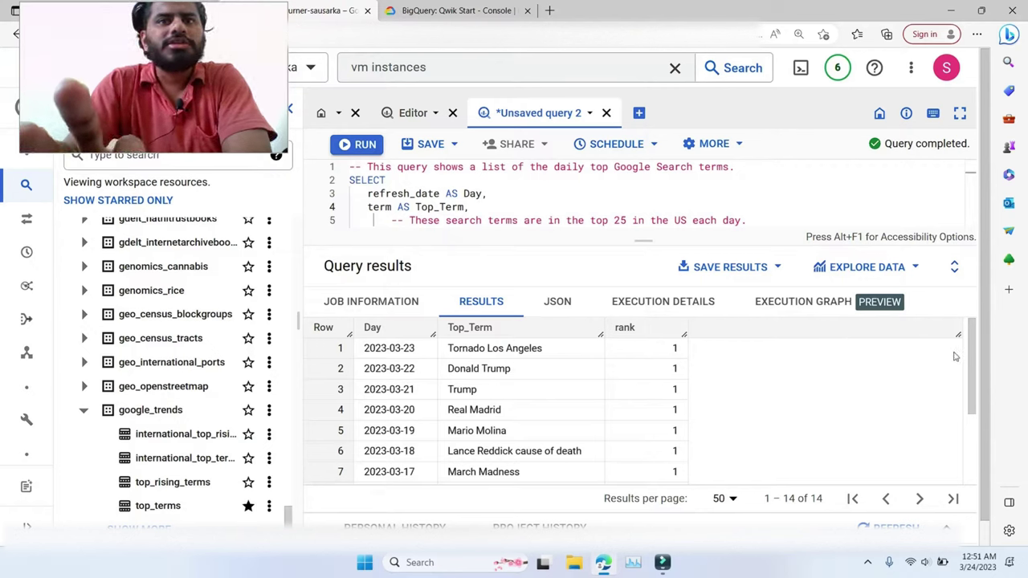
Step: Review the daily top term rows and compare them with the demo query's FROM and GROUP BY clauses
left_click_drag(969, 359, 976, 445)
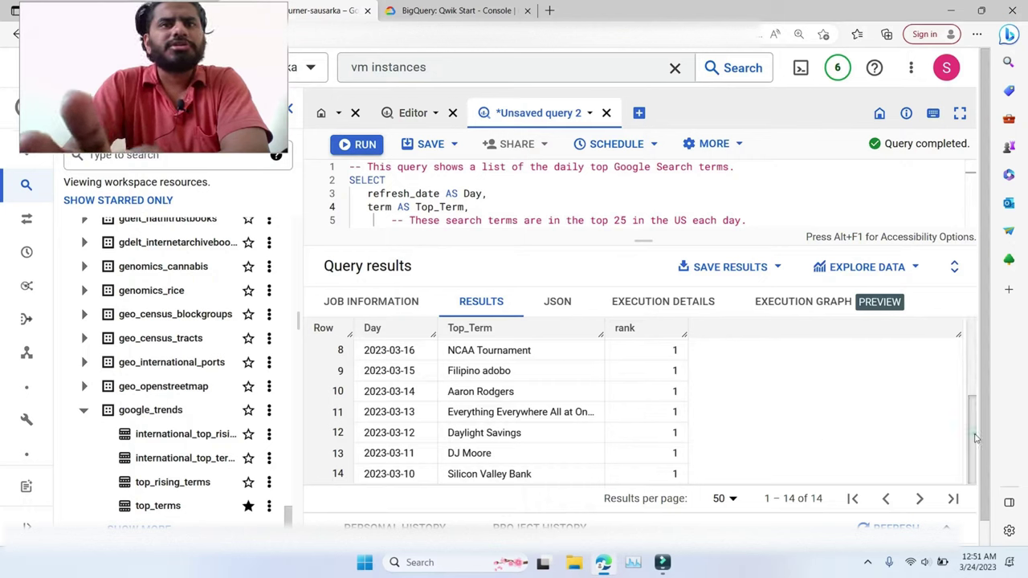
left_click_drag(973, 436, 973, 345)
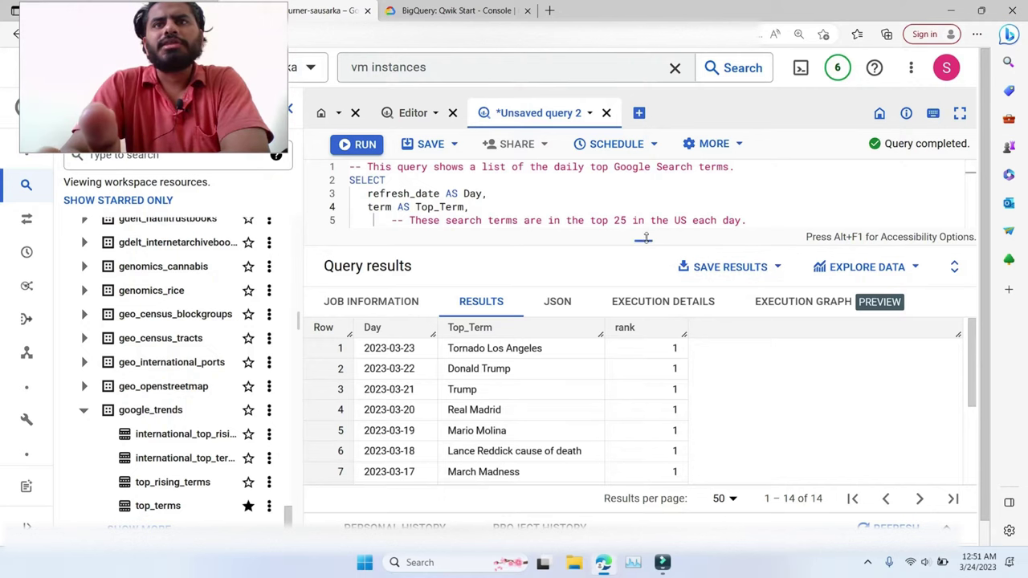
left_click_drag(644, 240, 646, 437)
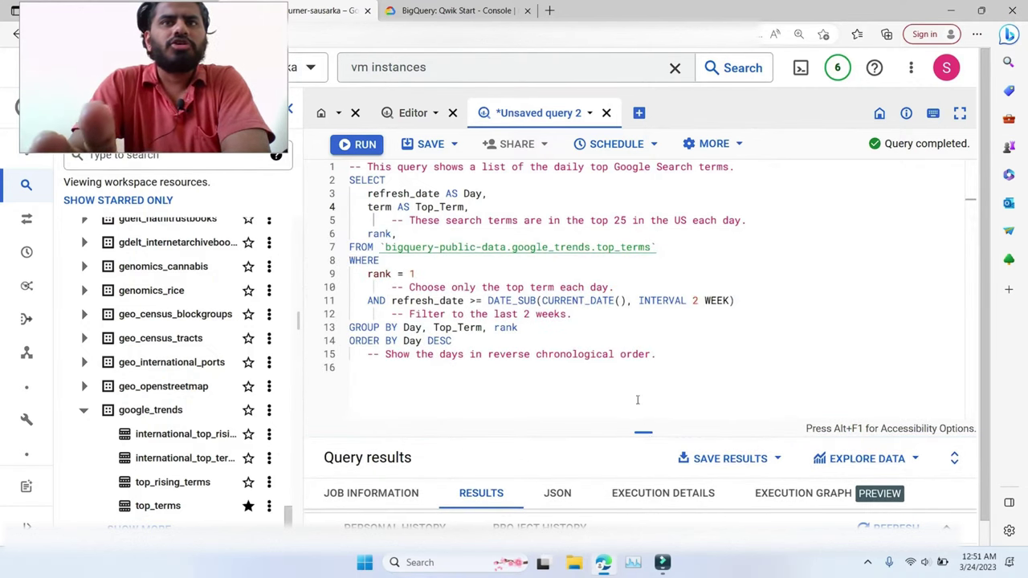
left_click(612, 329)
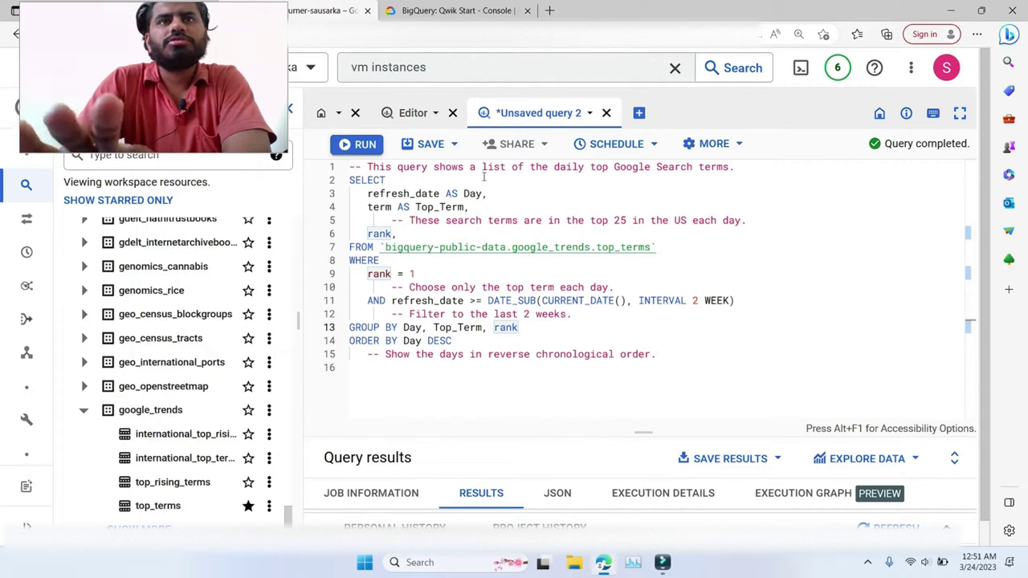
left_click(370, 249)
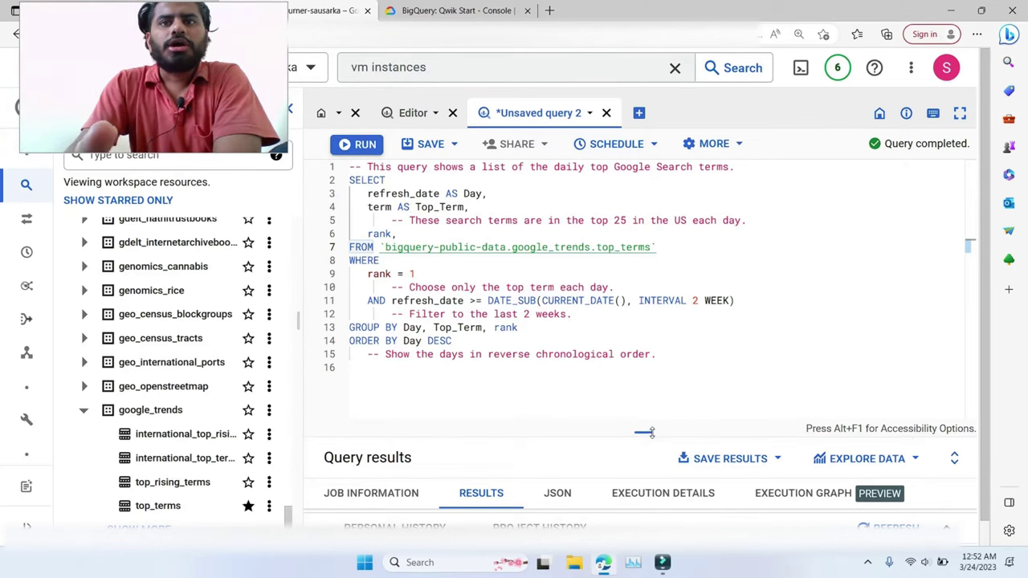
Step: Examine the demo query's job information, including bytes processed and billed, and its results in JSON format
left_click_drag(650, 430, 643, 285)
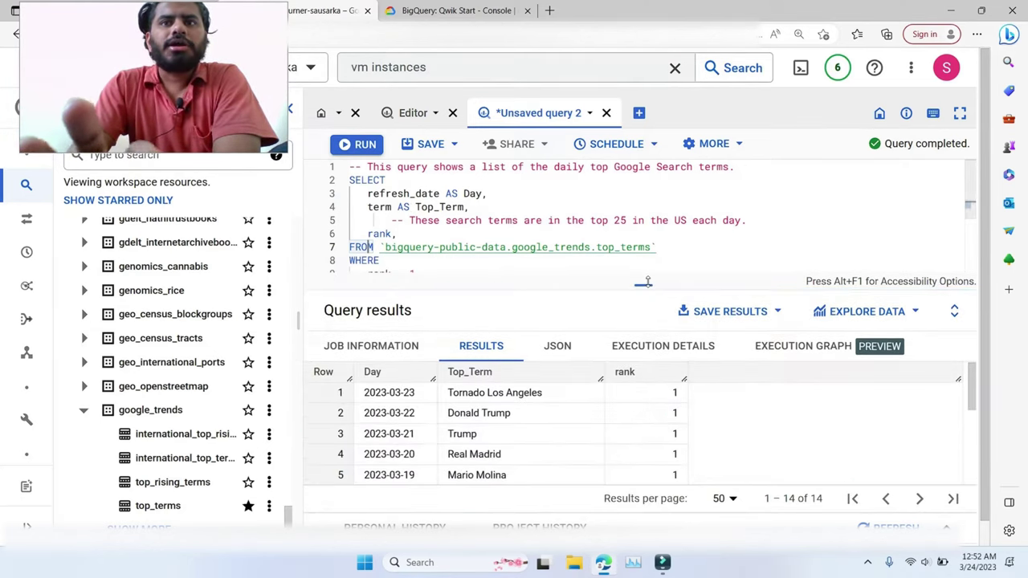
left_click(389, 347)
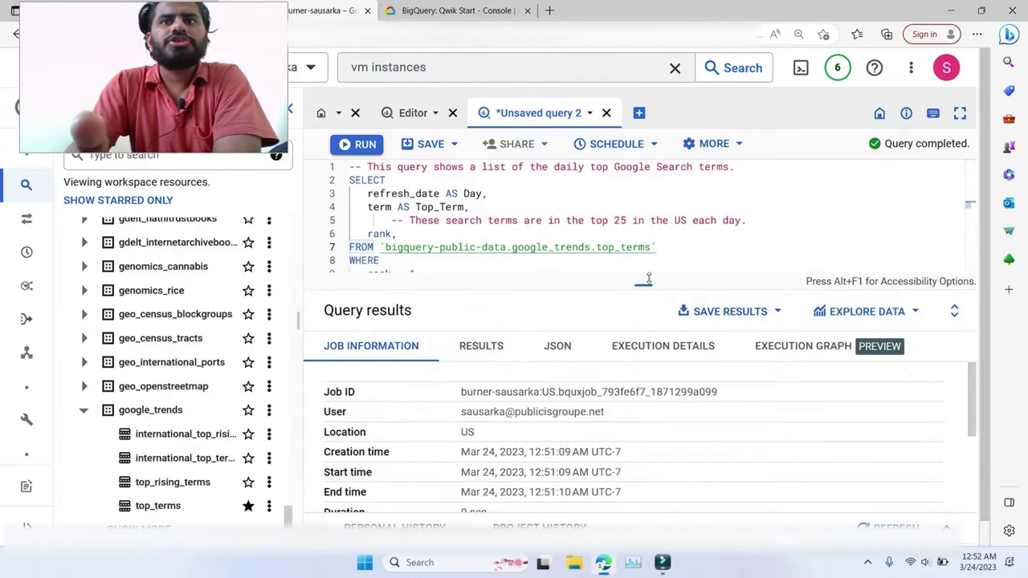
left_click(484, 350)
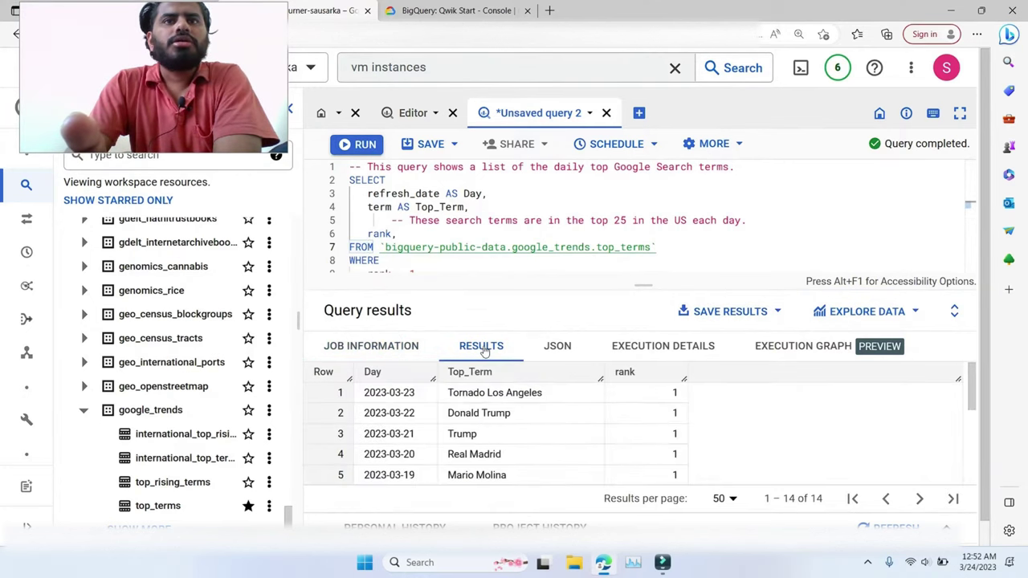
left_click(363, 344)
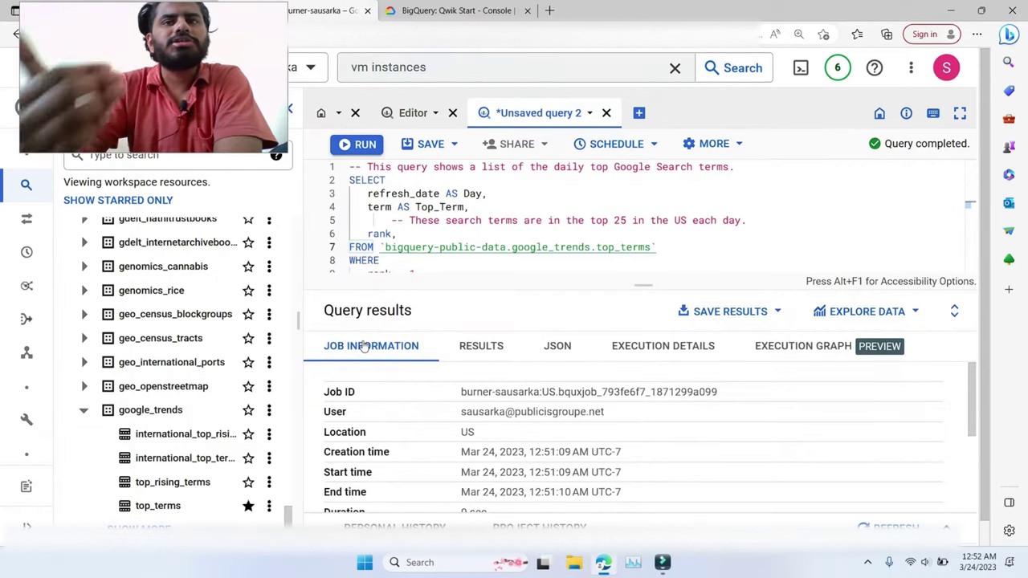
scroll(868, 409, "down", 3)
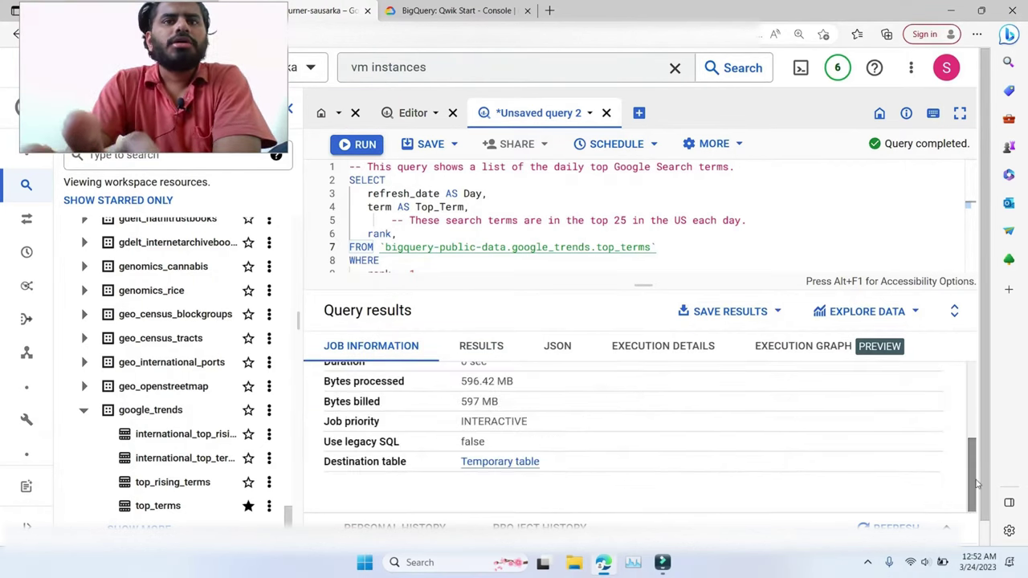
left_click(572, 347)
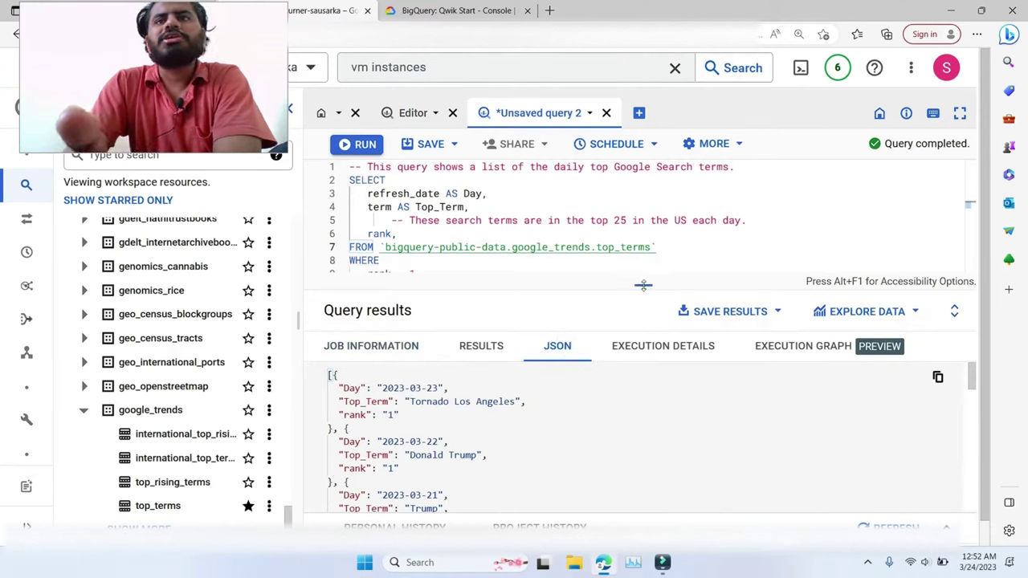
left_click_drag(644, 285, 644, 253)
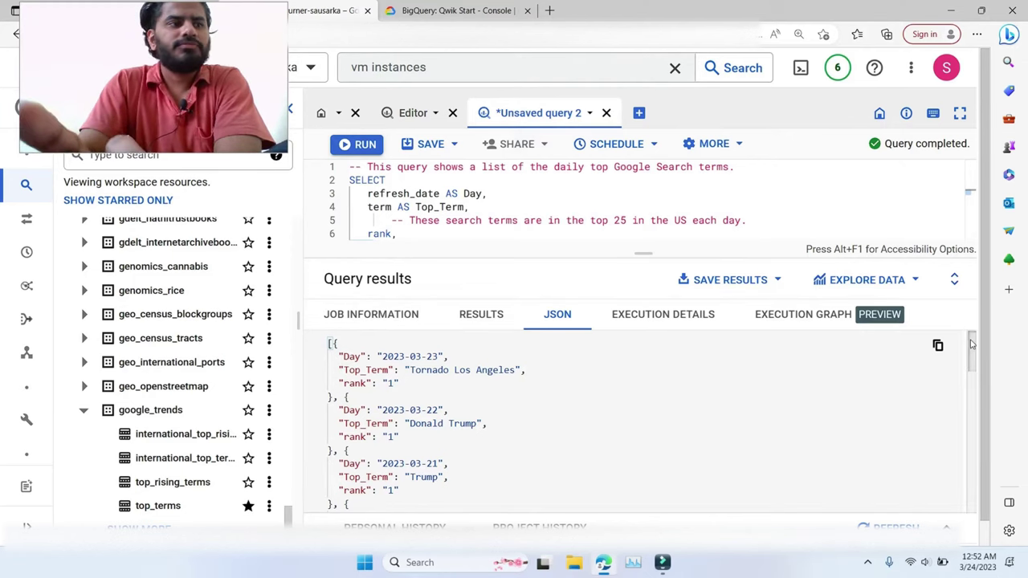
mouse_move(970, 342)
left_mouse_down()
mouse_move(975, 500)
mouse_move(972, 349)
left_mouse_up()
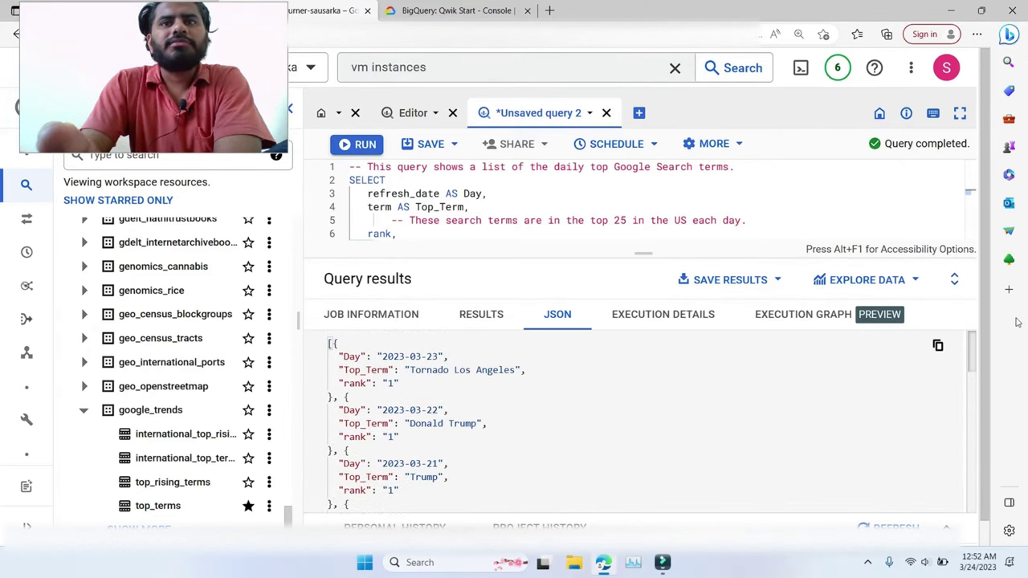
Step: Inspect the demo query's execution details and execution graph, and enlarge the query editor again
left_click(684, 314)
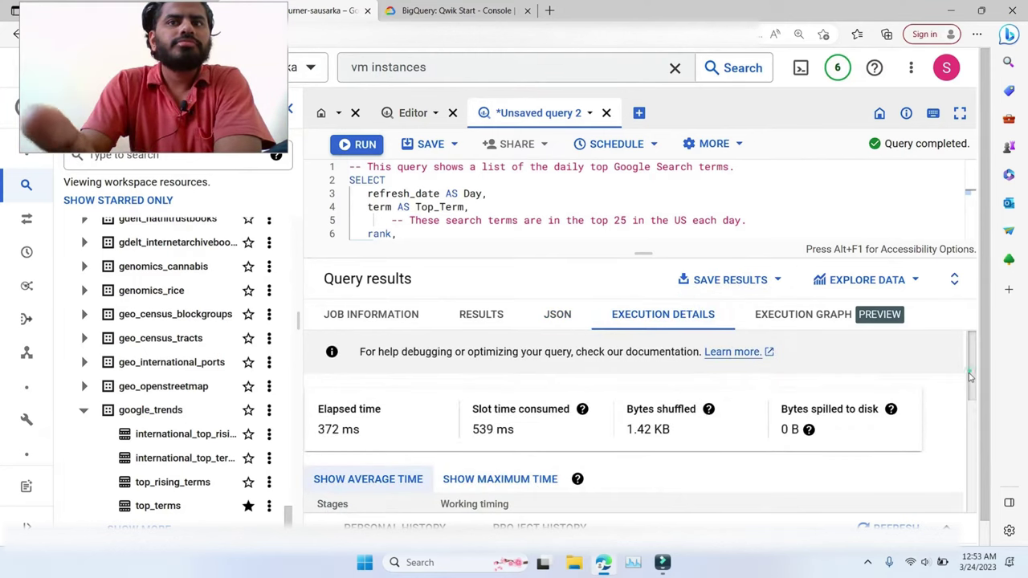
mouse_move(972, 370)
left_mouse_down()
mouse_move(976, 490)
mouse_move(973, 361)
left_mouse_up()
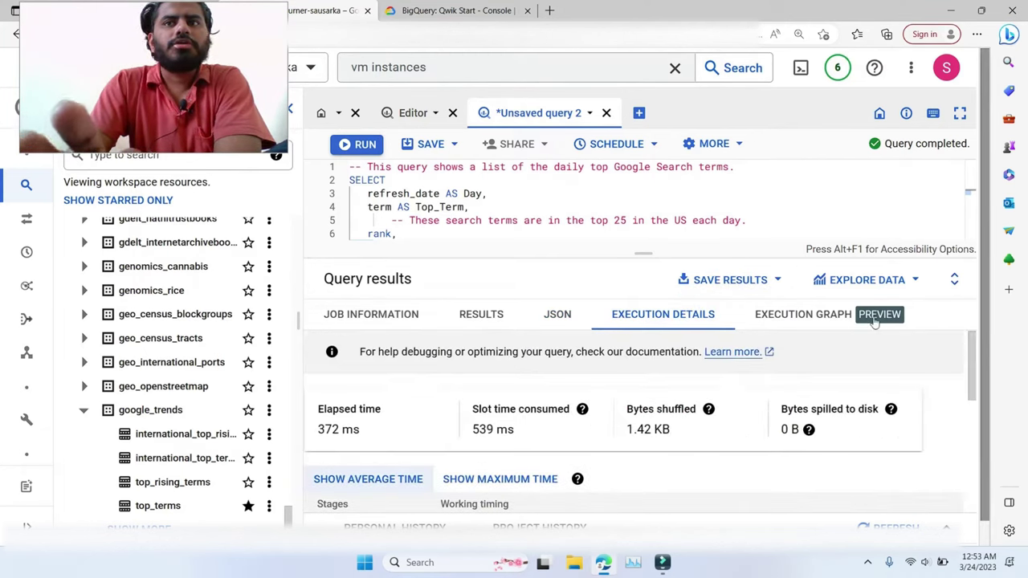
left_click(804, 315)
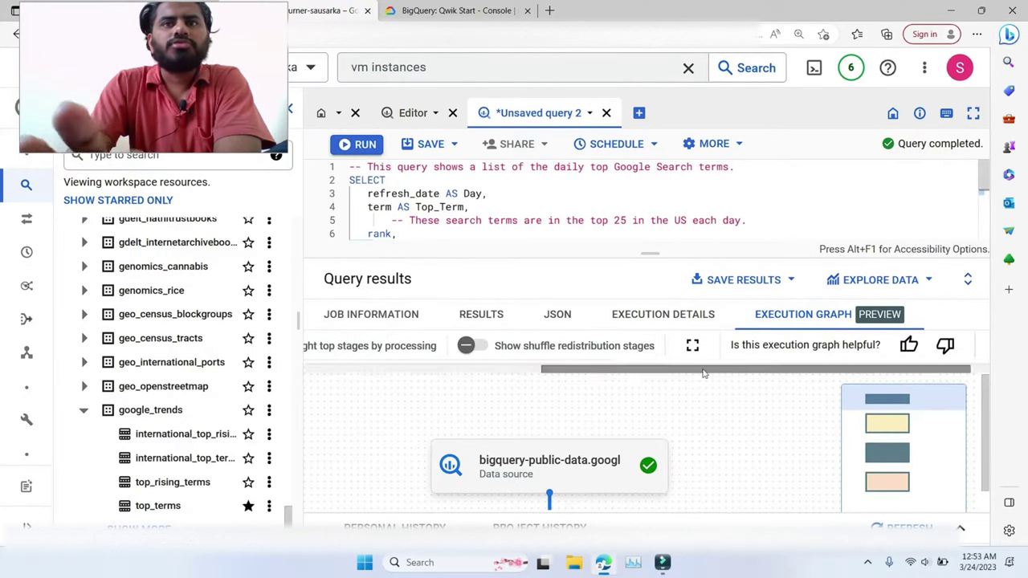
scroll(503, 372, "left", 5)
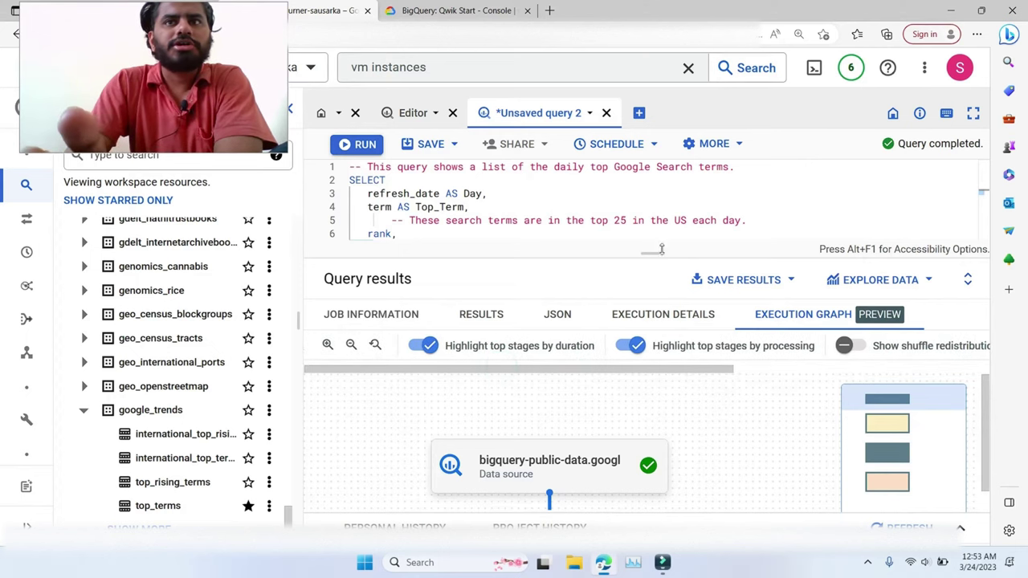
left_click_drag(647, 253, 635, 468)
Step: Switch to the BigQuery: Qwik Start lab instructions and copy the natality query from Task 2, Query a public dataset
left_click(419, 6)
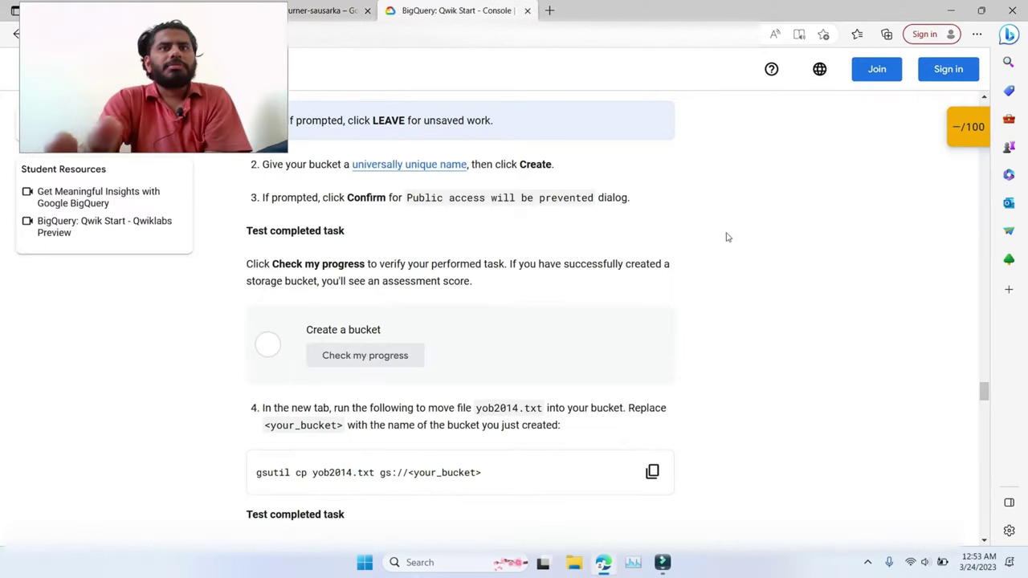
scroll(949, 290, "up", 15)
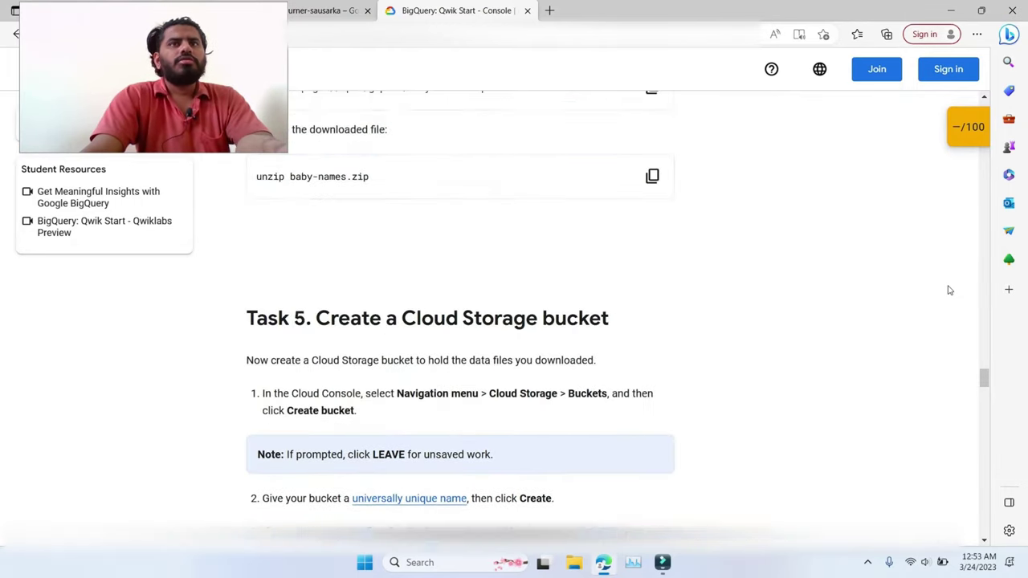
scroll(949, 290, "up", 10)
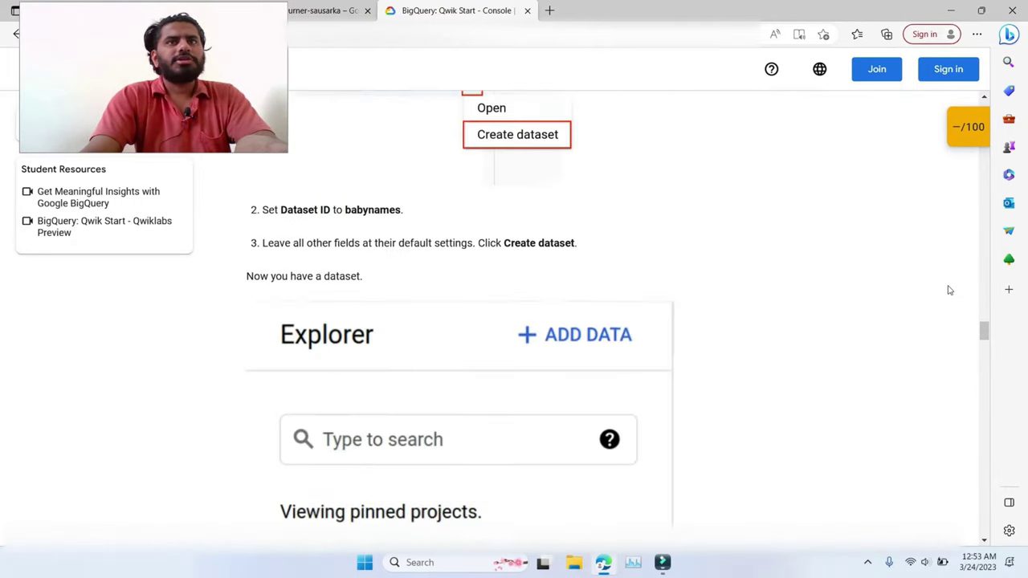
scroll(949, 290, "up", 15)
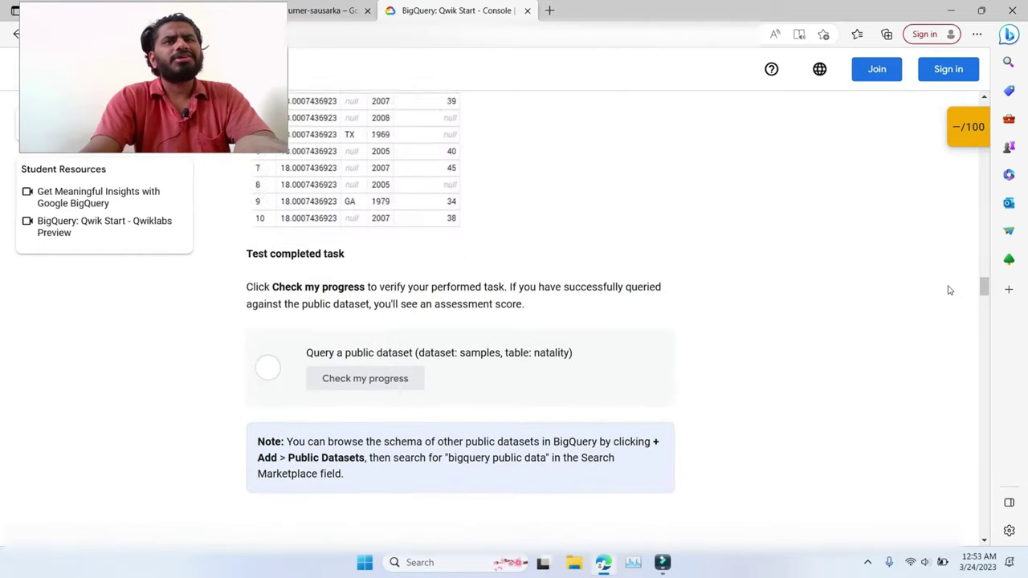
scroll(949, 289, "up", 2)
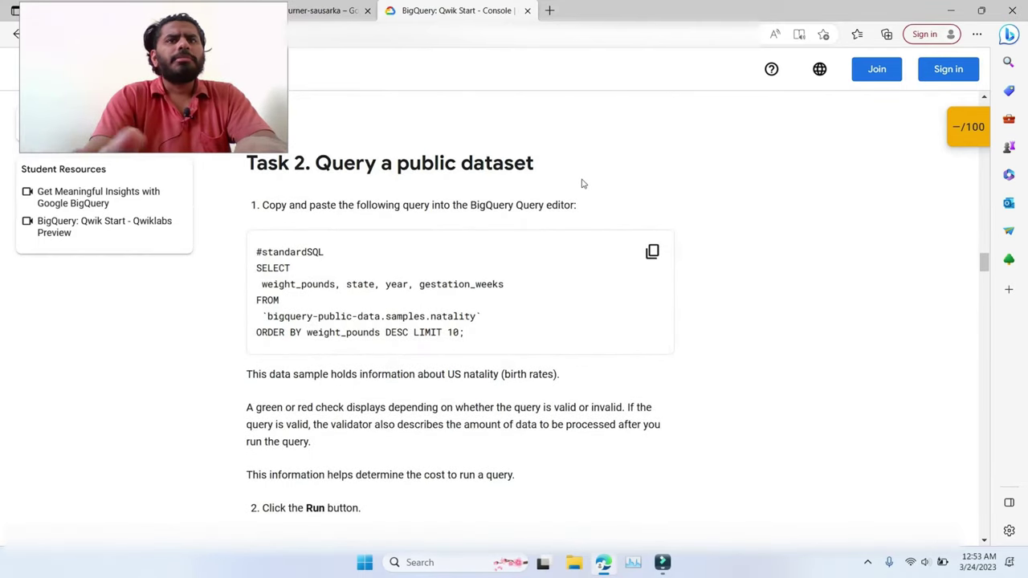
left_click(652, 252)
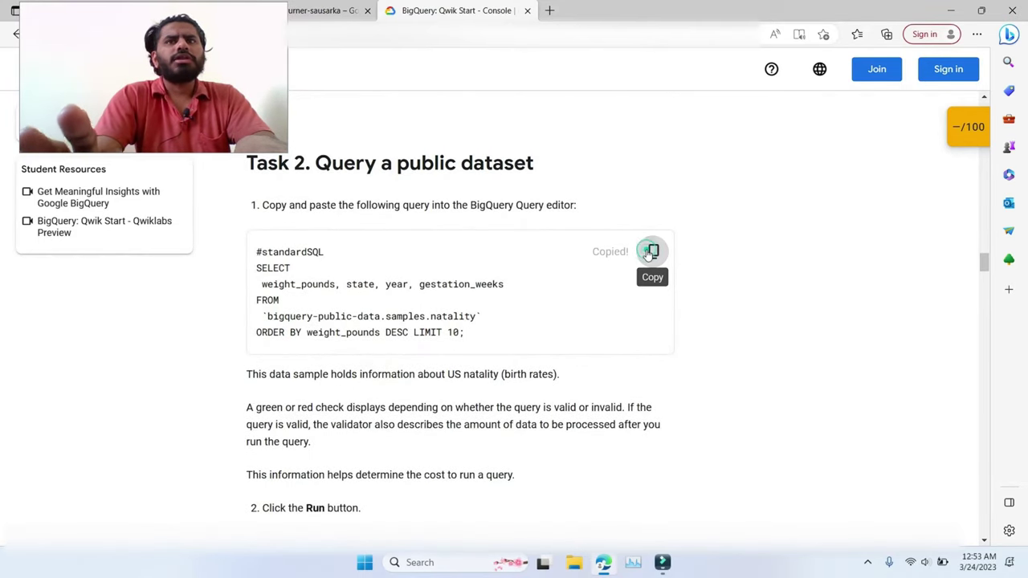
Step: Return to the BigQuery editor and replace the entire Google Trends query with the copied bigquery-public-data.samples.natality query
left_click(349, 7)
left_click(592, 274)
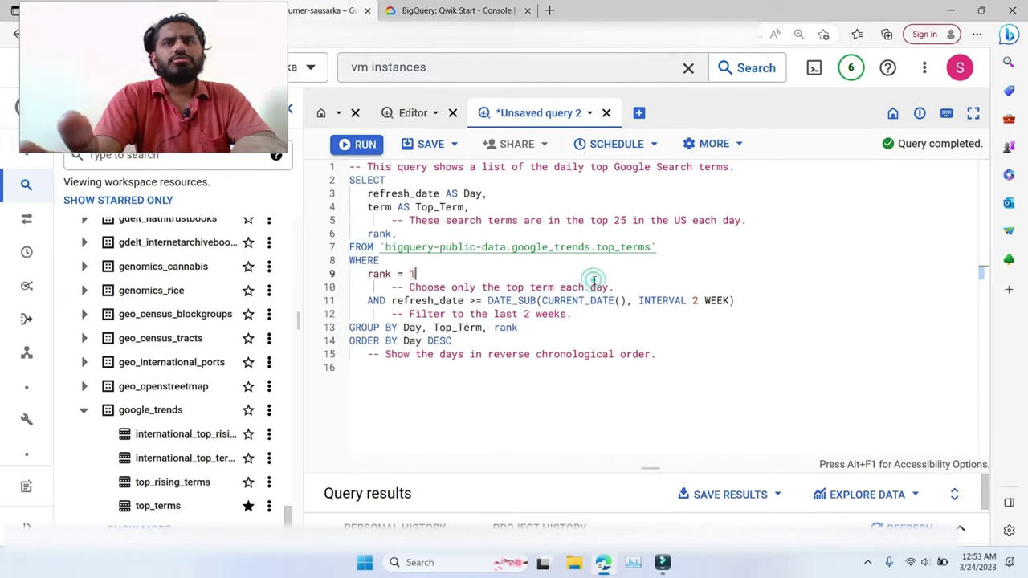
left_click(690, 316)
key("Down")
key("Down")
key("Down")
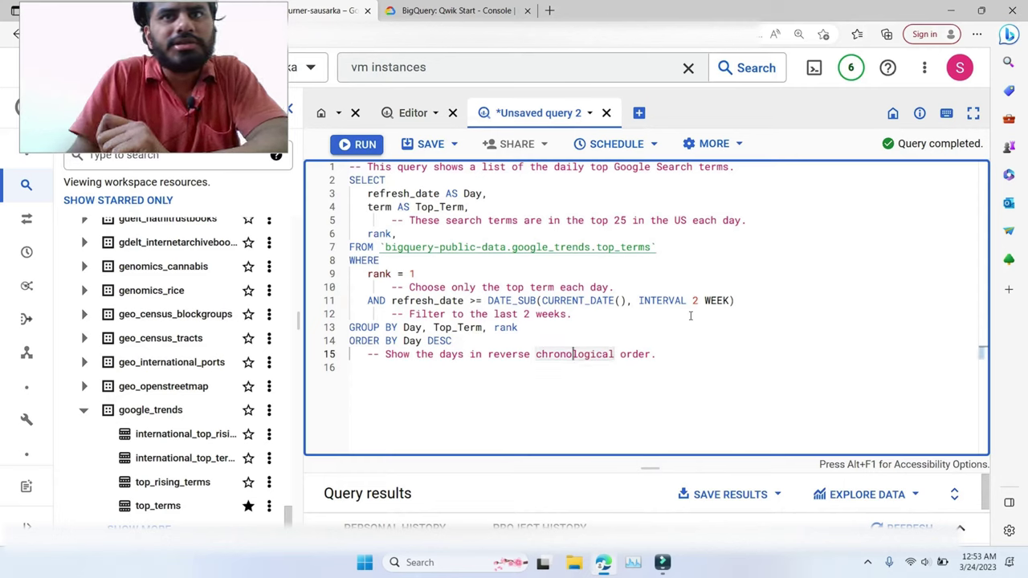
key("End")
key("shift+Up")
key("shift+Up")
key("shift+Up")
key("shift+Up")
key("shift+Up")
key("shift+Up")
key("shift+Up")
key("shift+Up")
key("shift+Up")
key("shift+Up")
key("shift+Up")
key("shift+Up")
key("shift+Up")
key("shift+Up")
key("shift+Up")
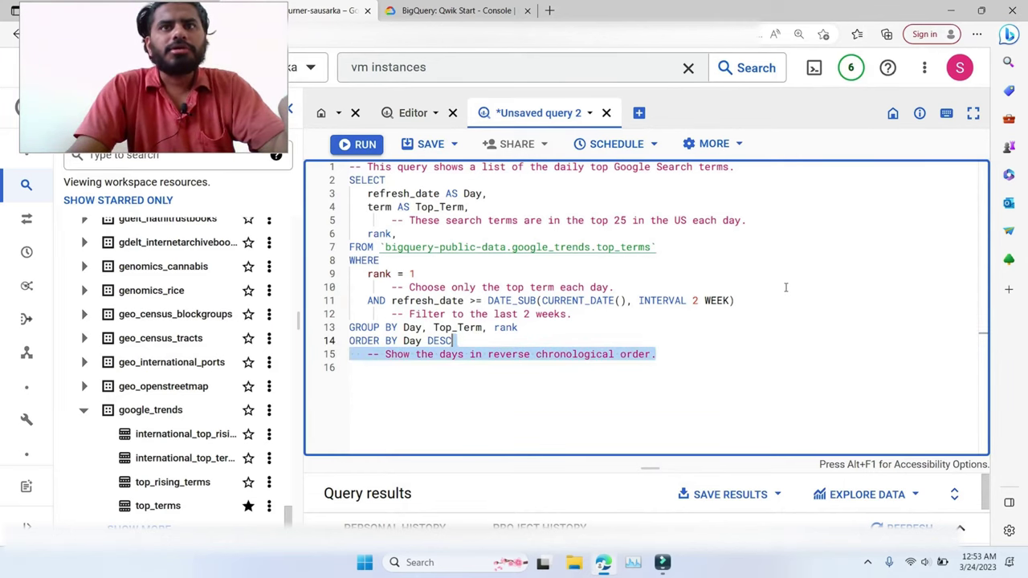
key("ctrl+v")
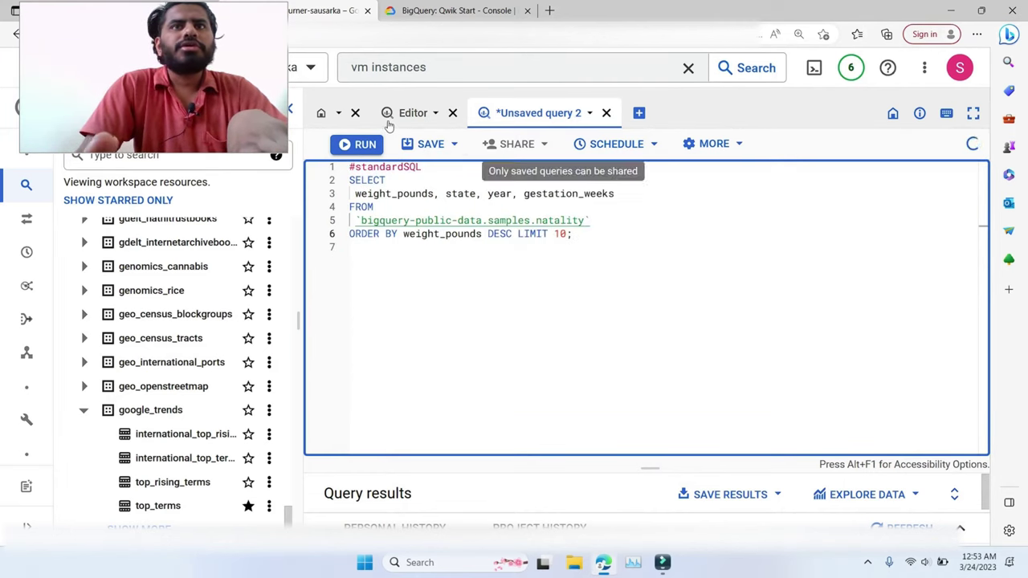
Step: Run the natality query and review its result rows in an enlarged results area
left_click(356, 146)
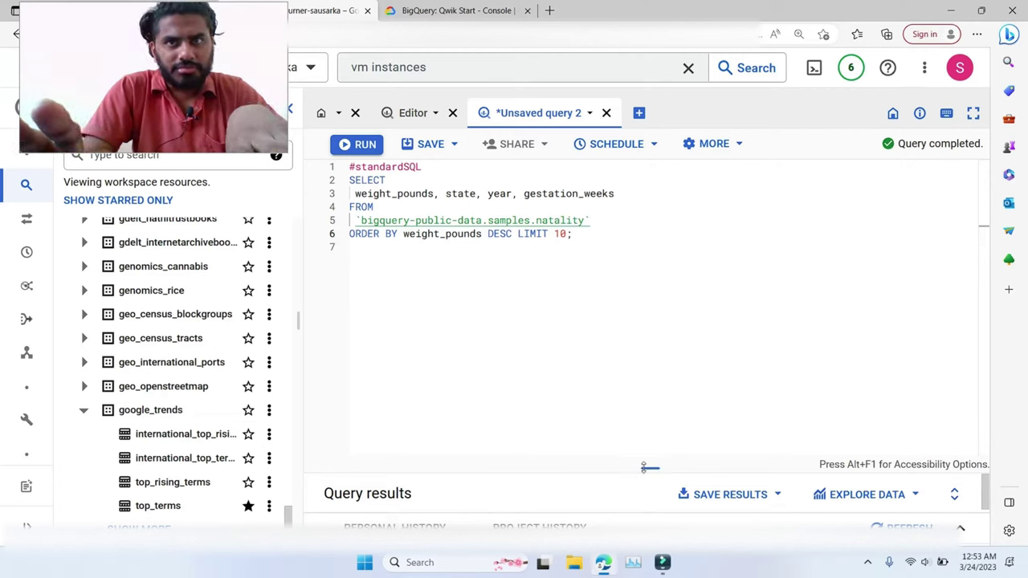
left_click_drag(649, 467, 649, 320)
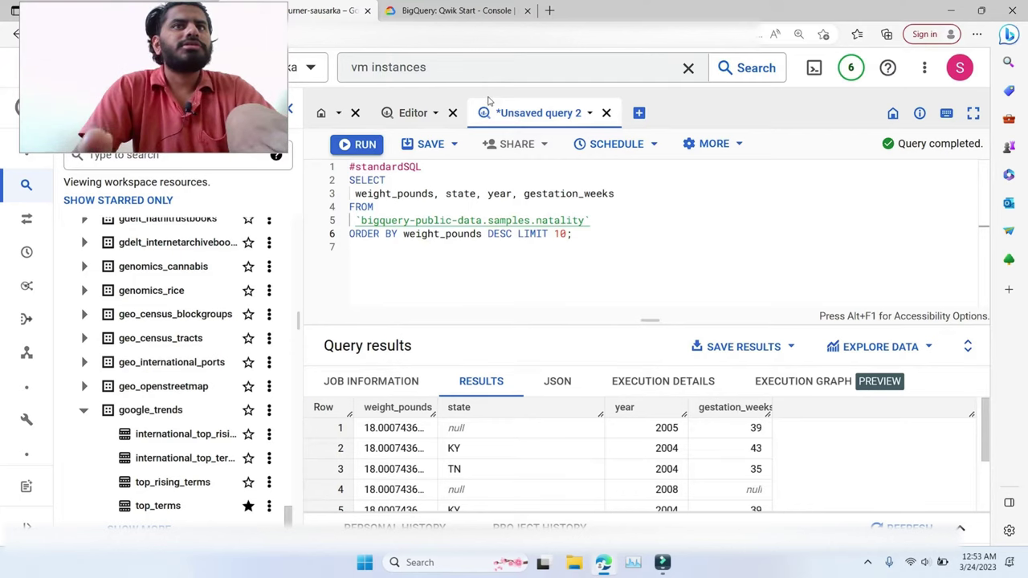
left_click(339, 114)
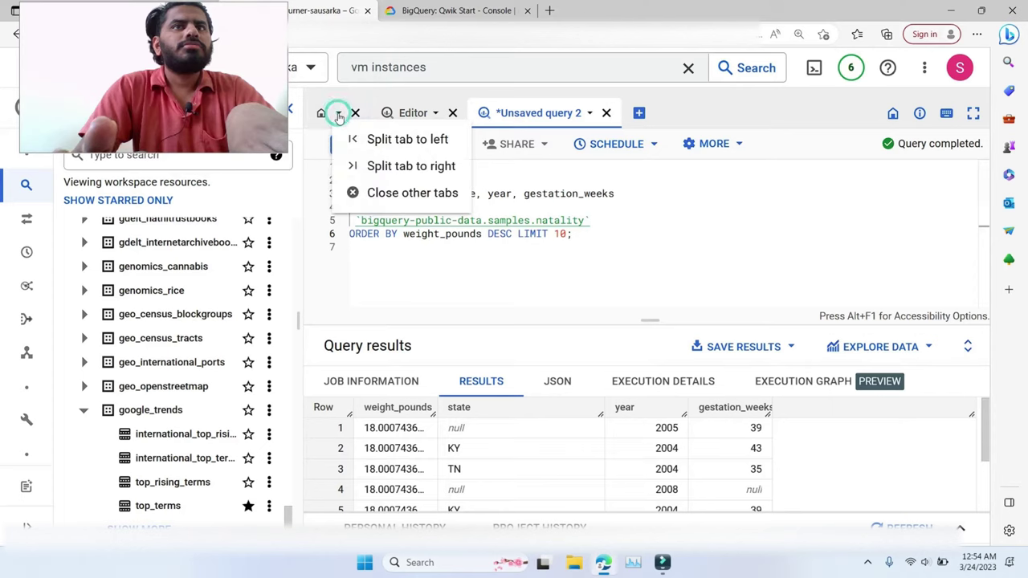
left_click(768, 109)
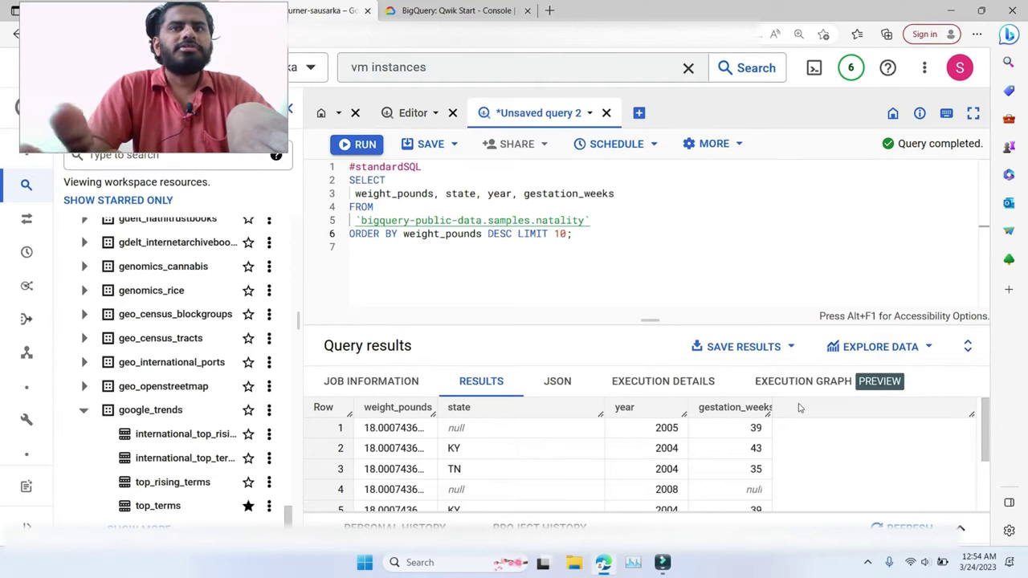
scroll(982, 425, "down", 1)
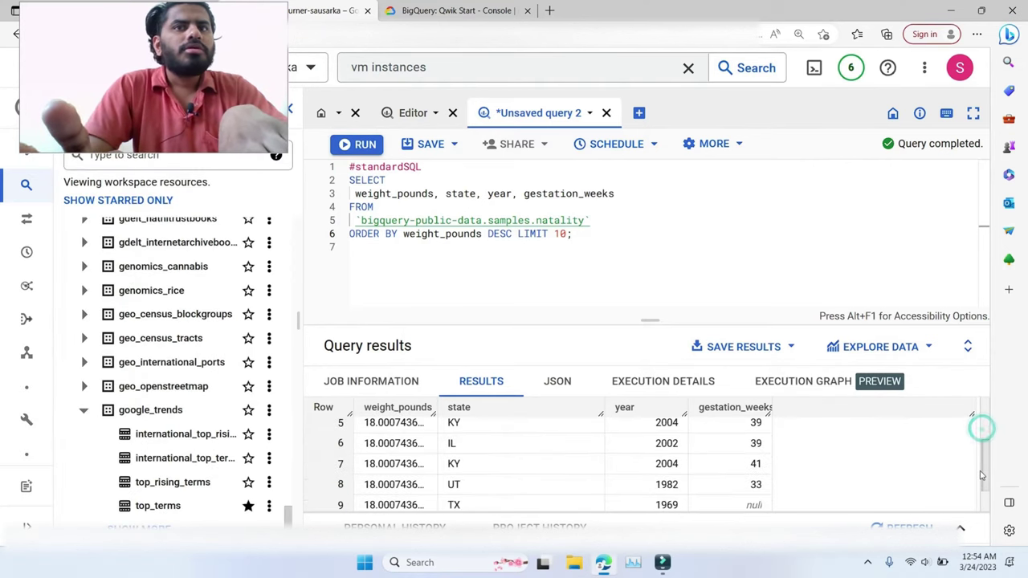
Step: Switch to the lab instructions and read Task 3, Load custom data into a table, through the Create a dataset section
scroll(983, 417, "up", 1)
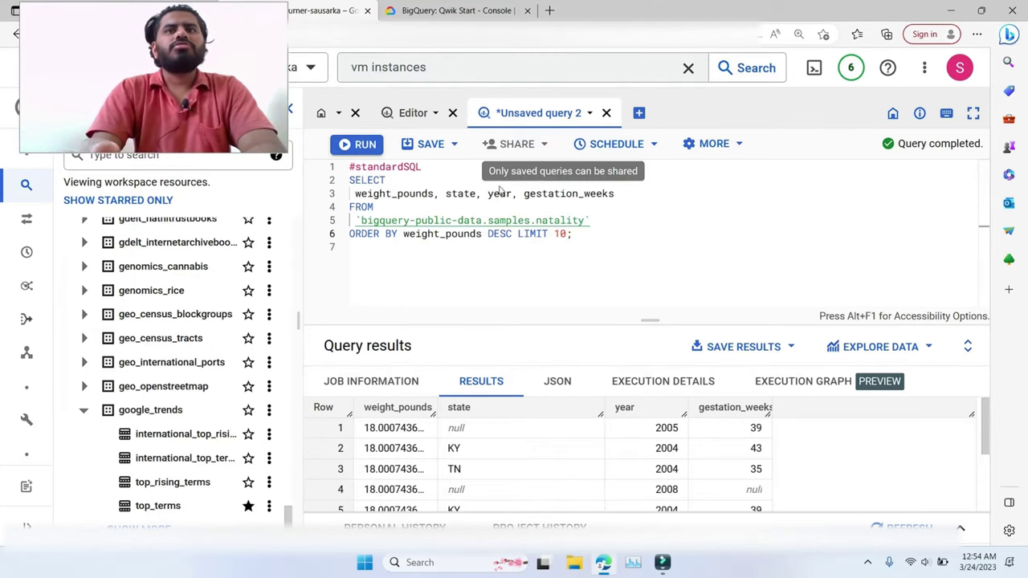
left_click(437, 11)
scroll(710, 342, "down", 10)
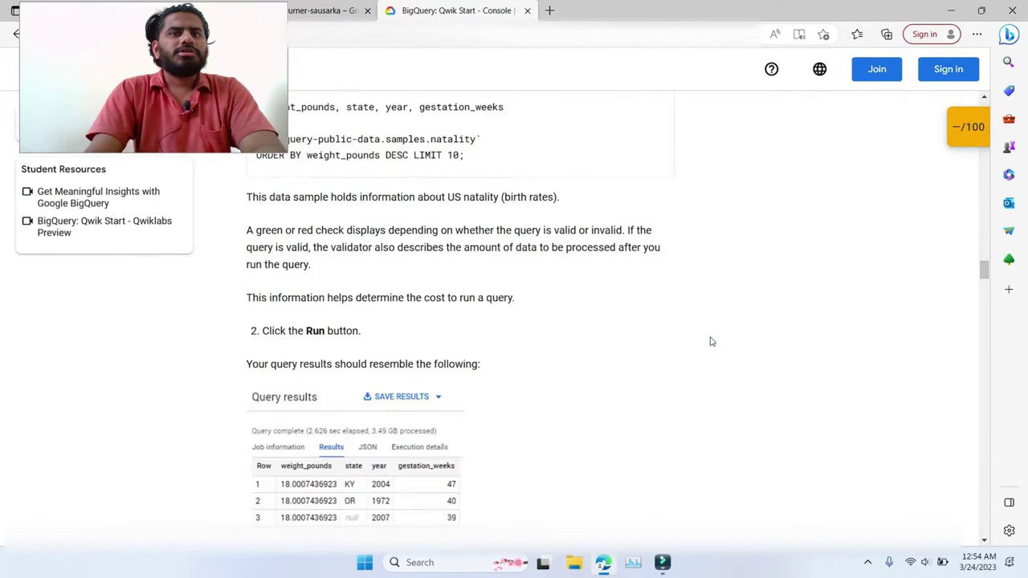
scroll(710, 341, "down", 5)
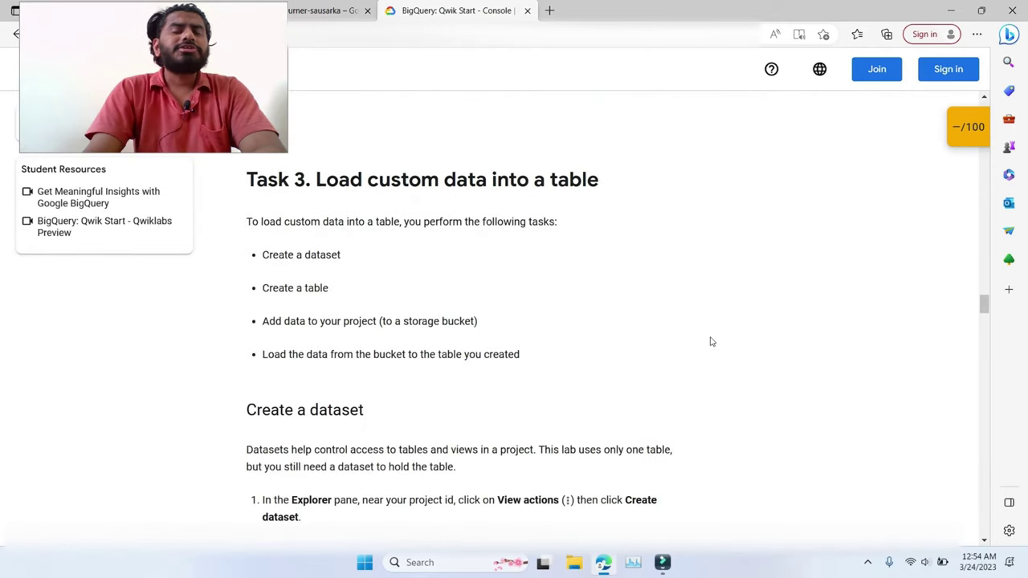
scroll(710, 341, "down", 2)
scroll(710, 341, "up", 2)
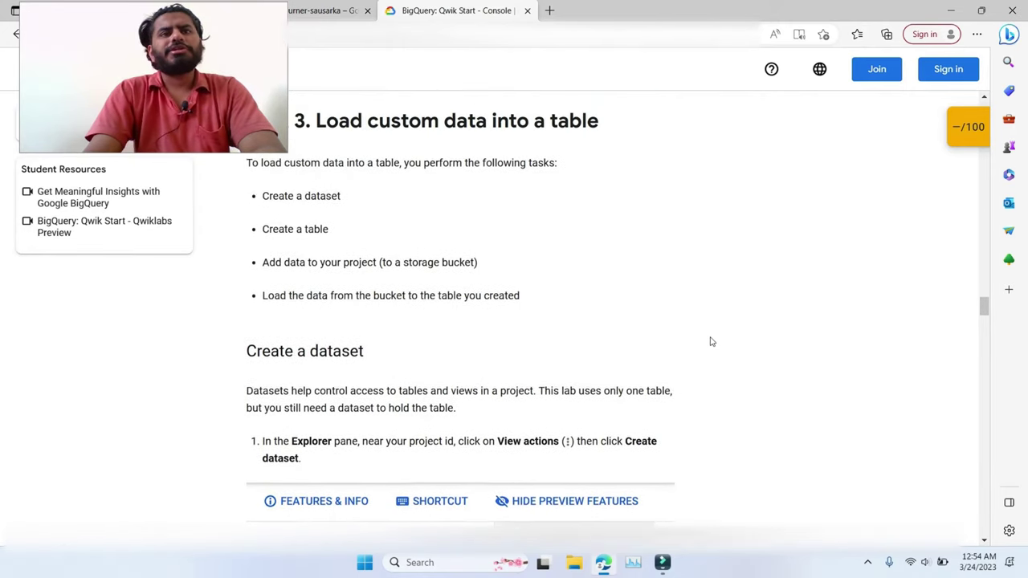
scroll(710, 341, "up", 1)
scroll(710, 342, "down", 1)
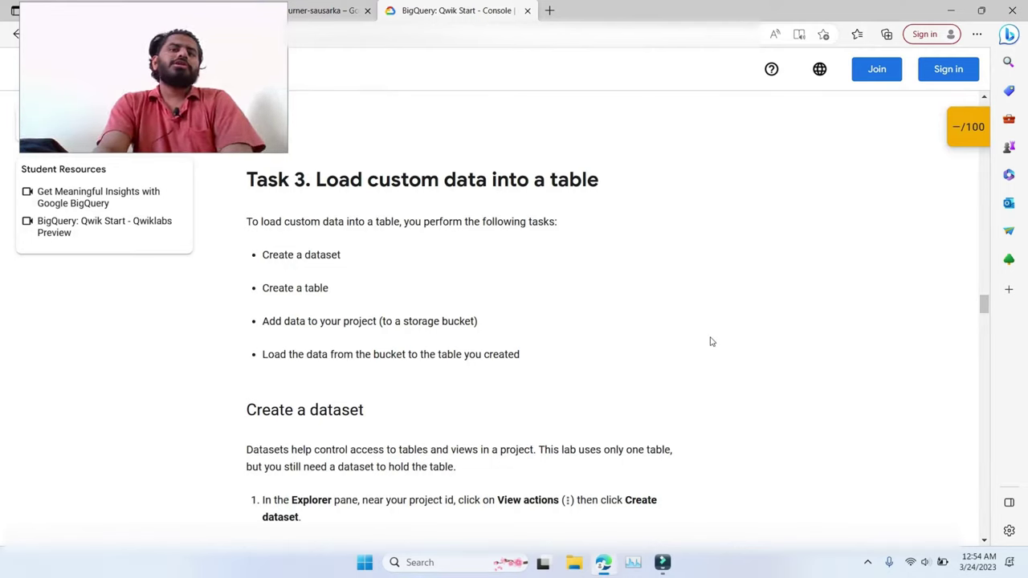
scroll(710, 341, "down", 4)
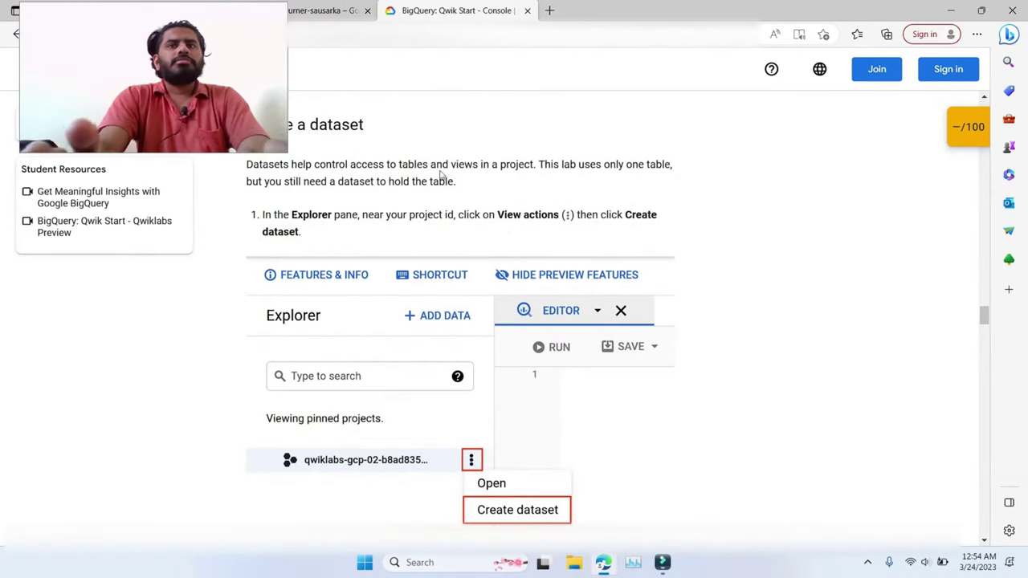
left_click_drag(166, 36, 849, 100)
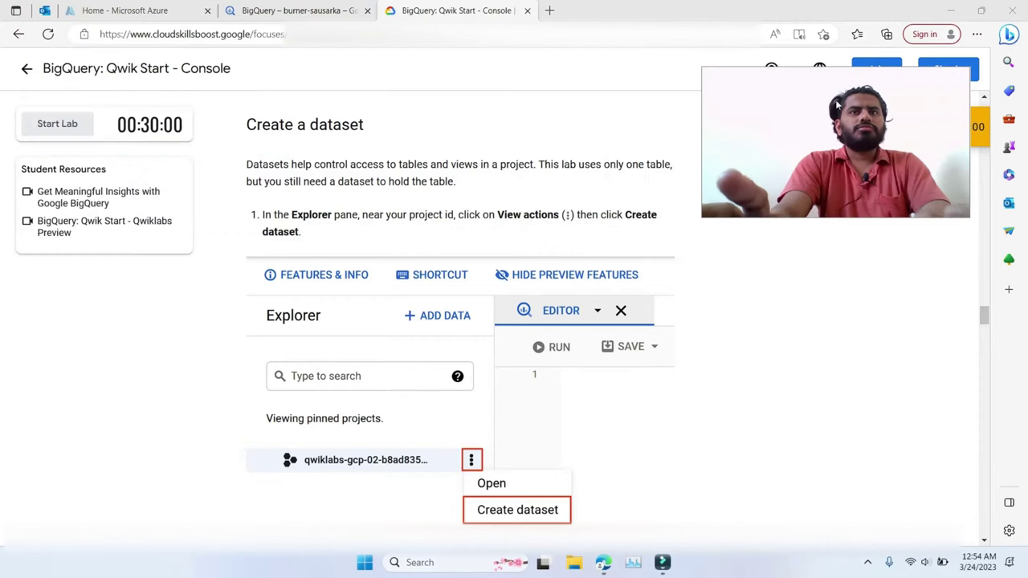
Step: Return to BigQuery, collapse the bigquery-public-data project, and start a new dataset in the personal project
left_click(249, 10)
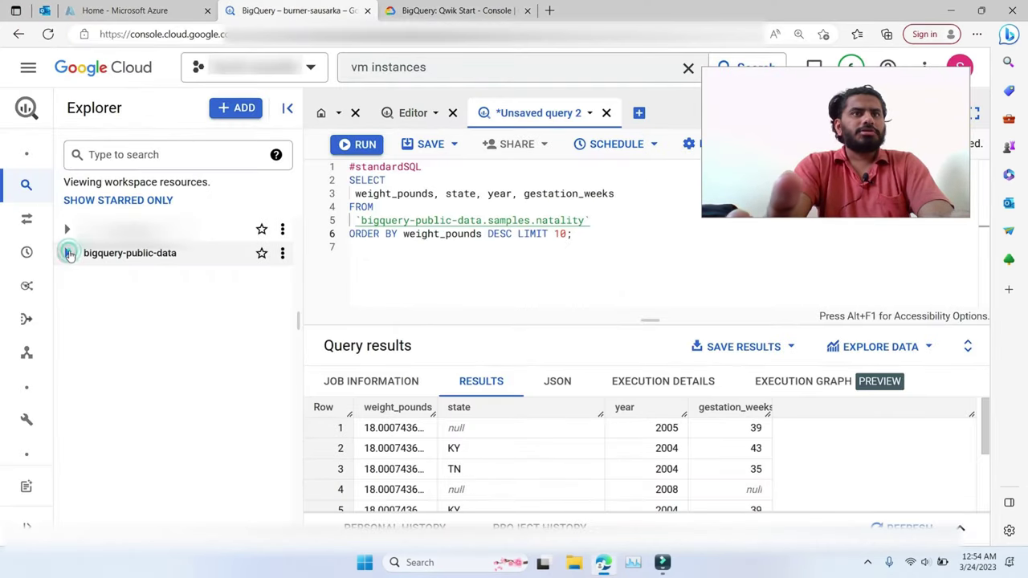
left_click(67, 253)
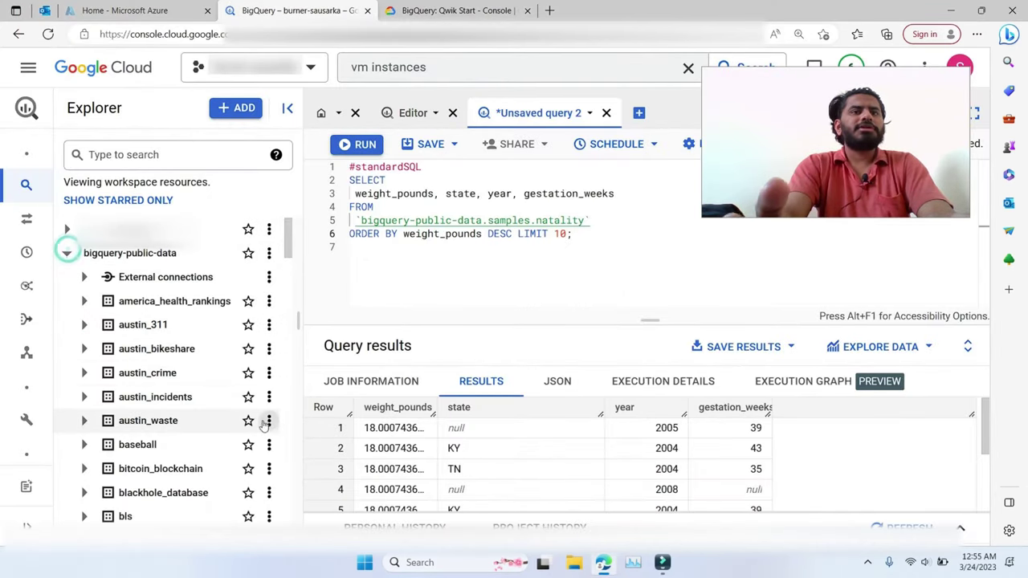
mouse_move(292, 252)
left_mouse_down()
mouse_move(291, 333)
mouse_move(308, 239)
left_mouse_up()
scroll(289, 338, "down", 4)
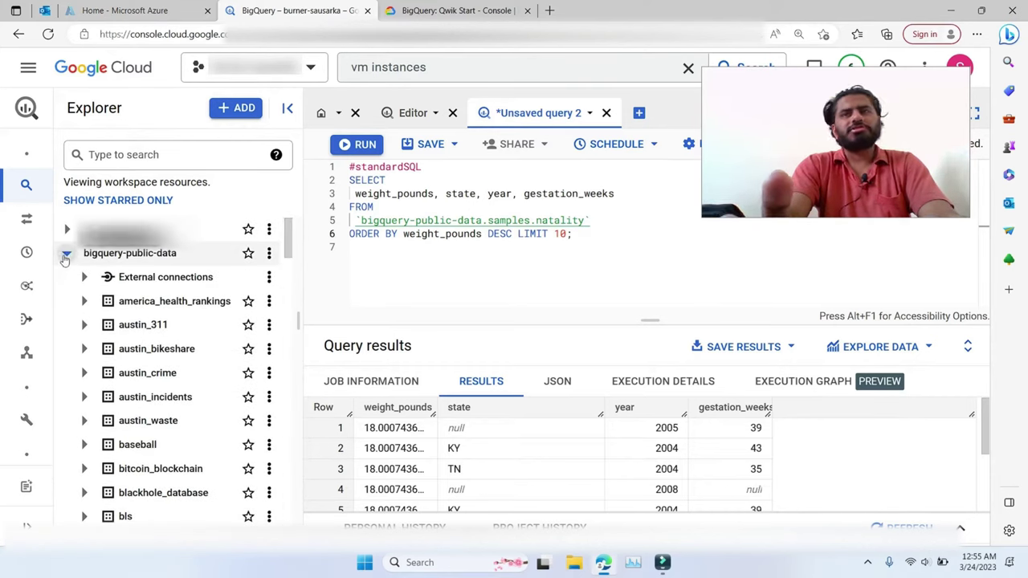
left_click(65, 253)
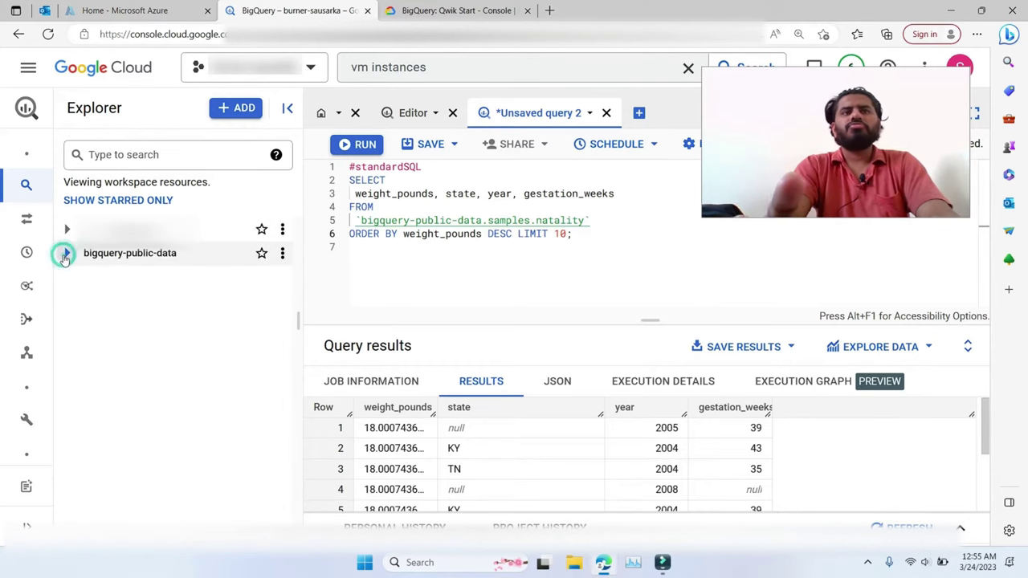
left_click(282, 229)
left_click(329, 259)
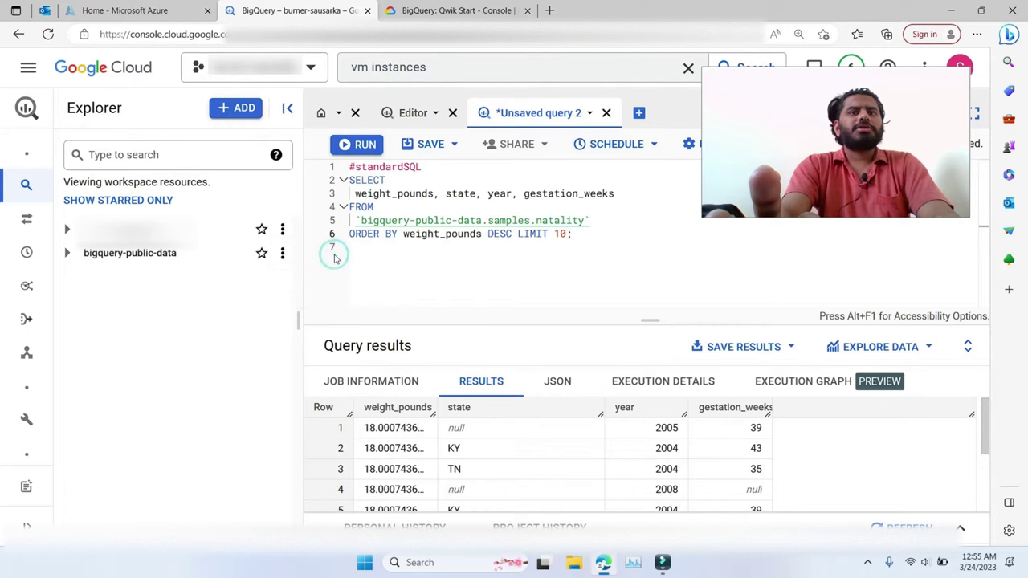
left_click(650, 177)
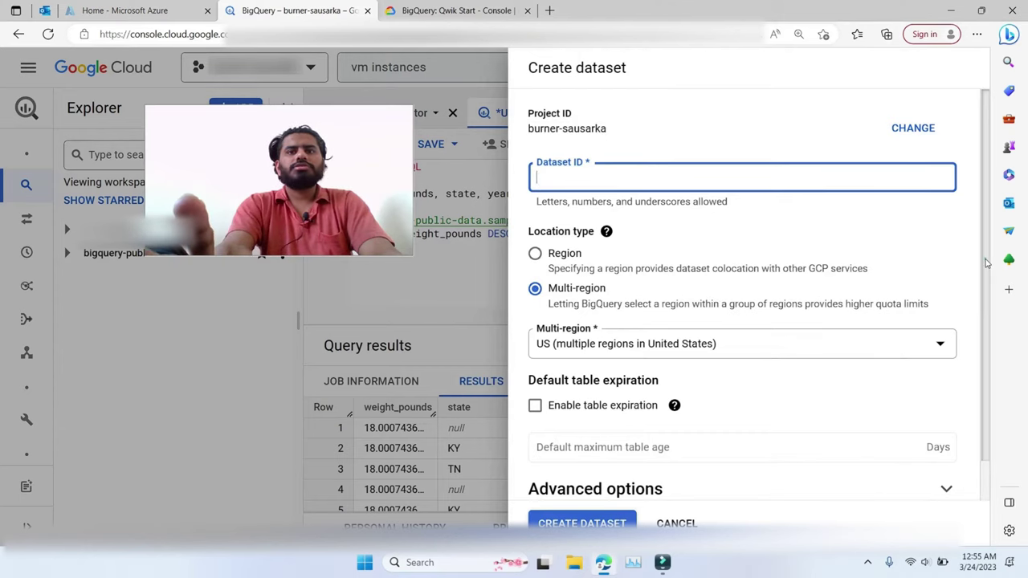
left_click_drag(986, 258, 966, 174)
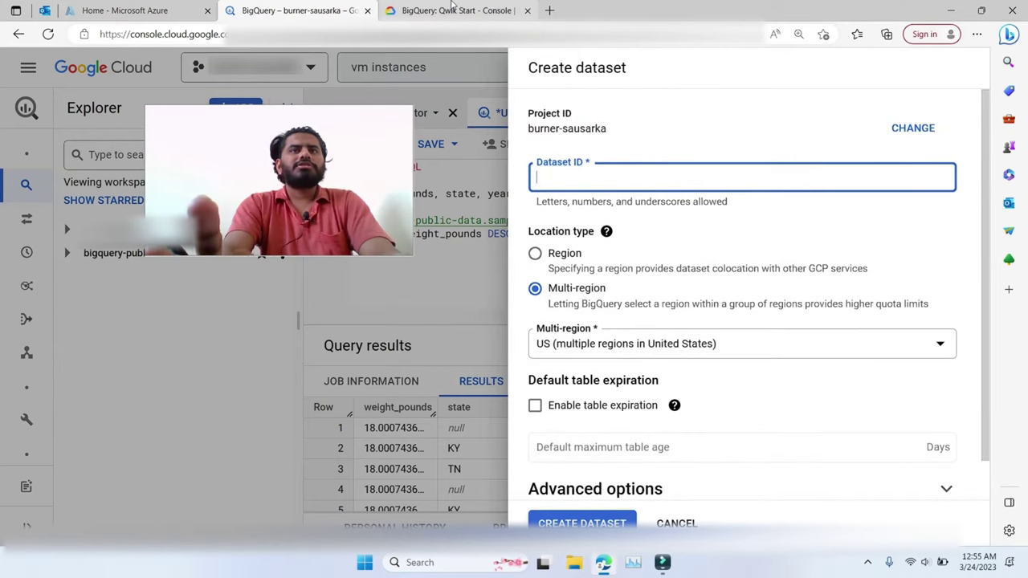
Step: Look up the dataset ID in the lab instructions and enter babynames as the new dataset's ID
left_click(452, 9)
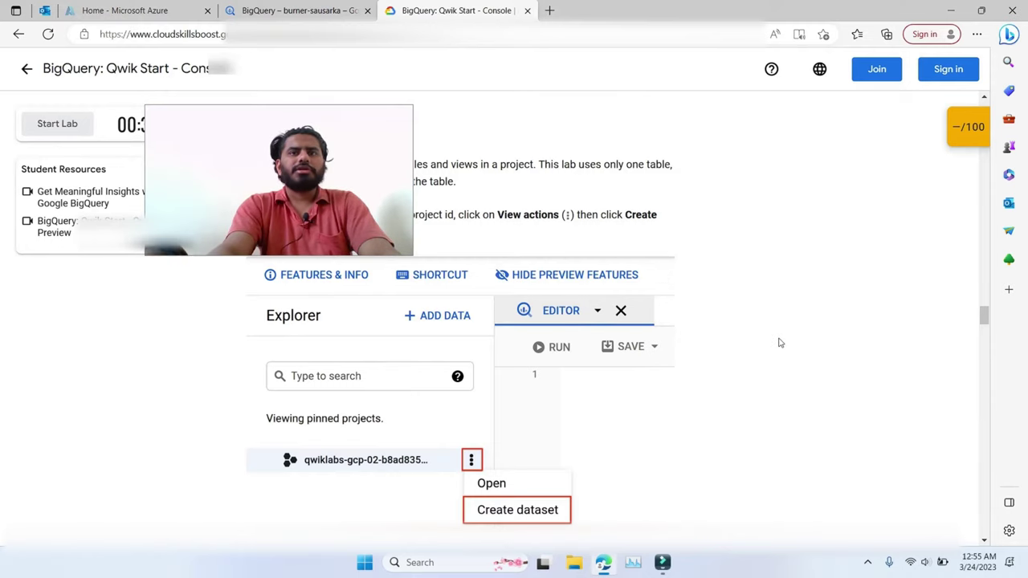
scroll(778, 343, "down", 3)
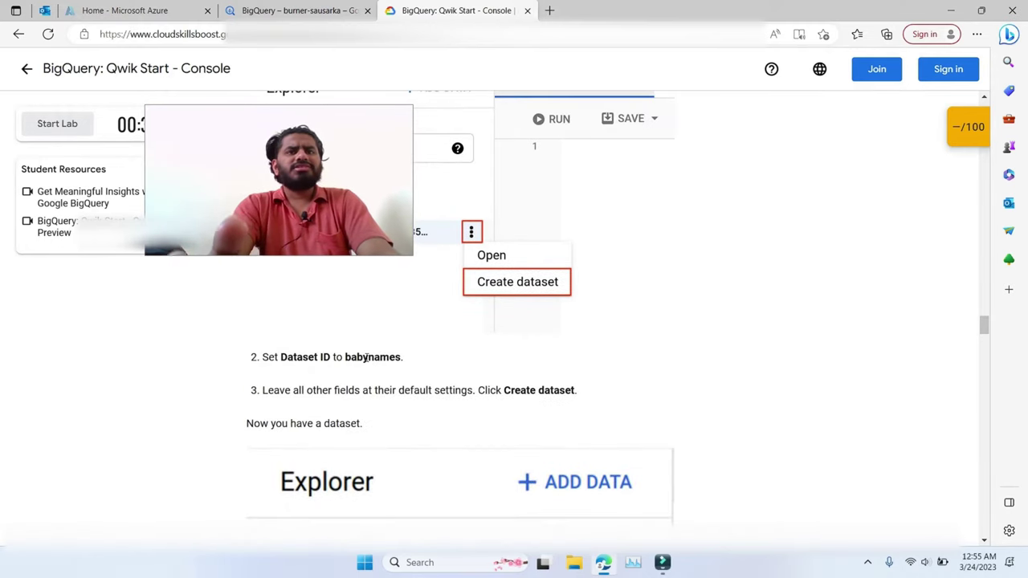
double_click(372, 356)
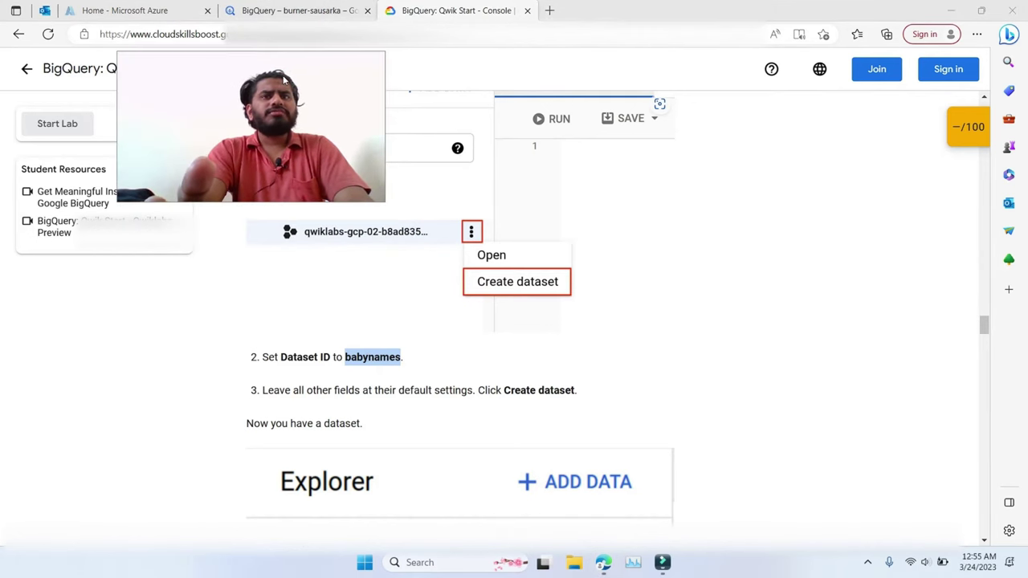
left_click(321, 7)
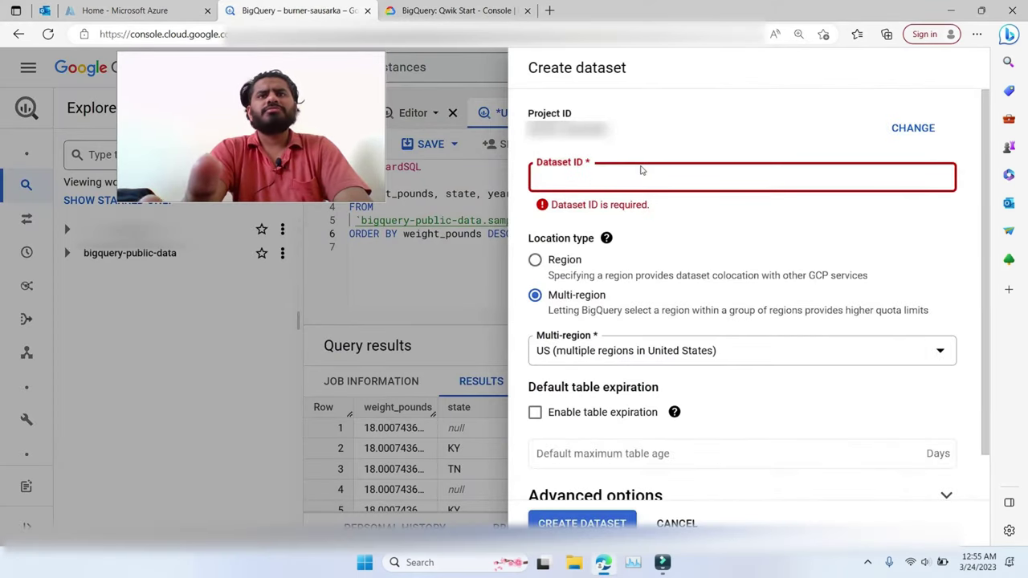
left_click(622, 177)
type("babynames")
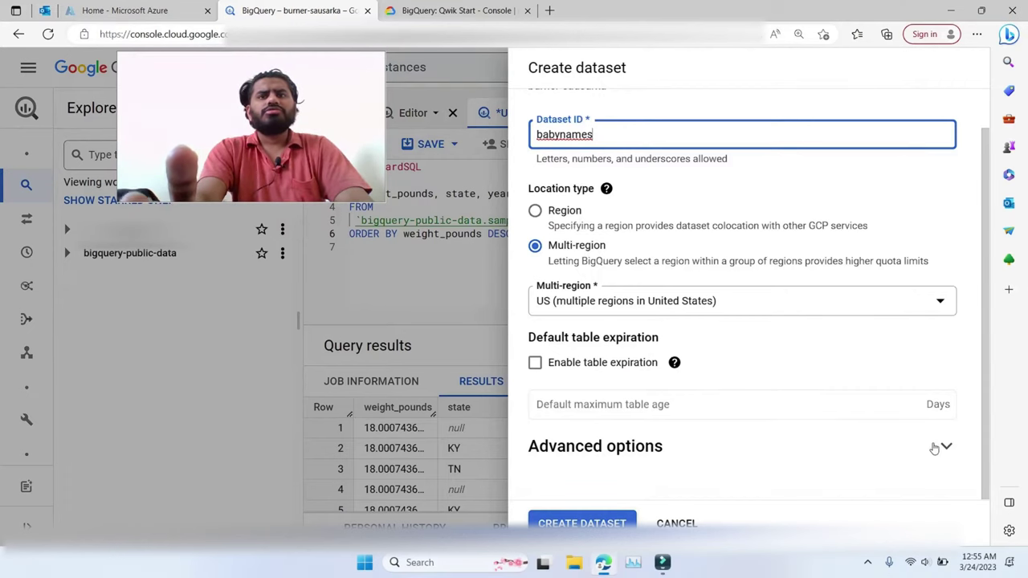
Step: Review the dataset's advanced options, leave all settings at their defaults, and create the dataset
left_click(934, 448)
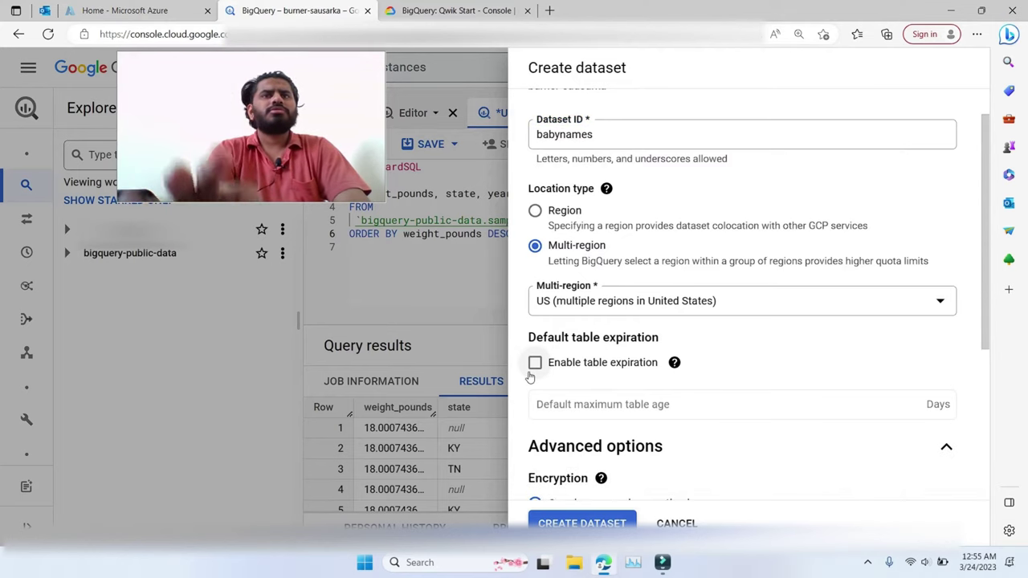
scroll(986, 234, "down", 3)
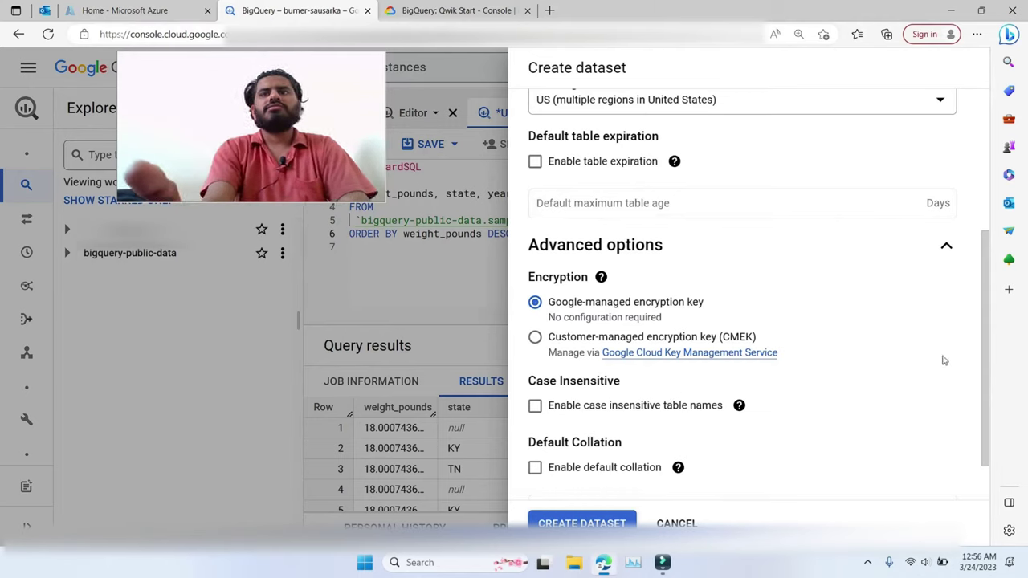
scroll(967, 391, "down", 1)
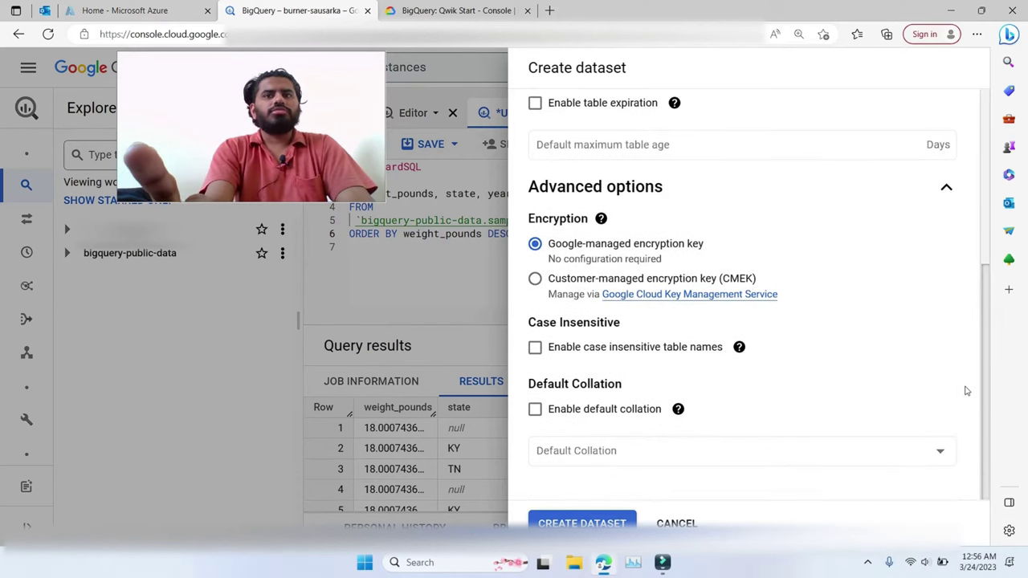
scroll(962, 310, "up", 4)
scroll(960, 321, "down", 4)
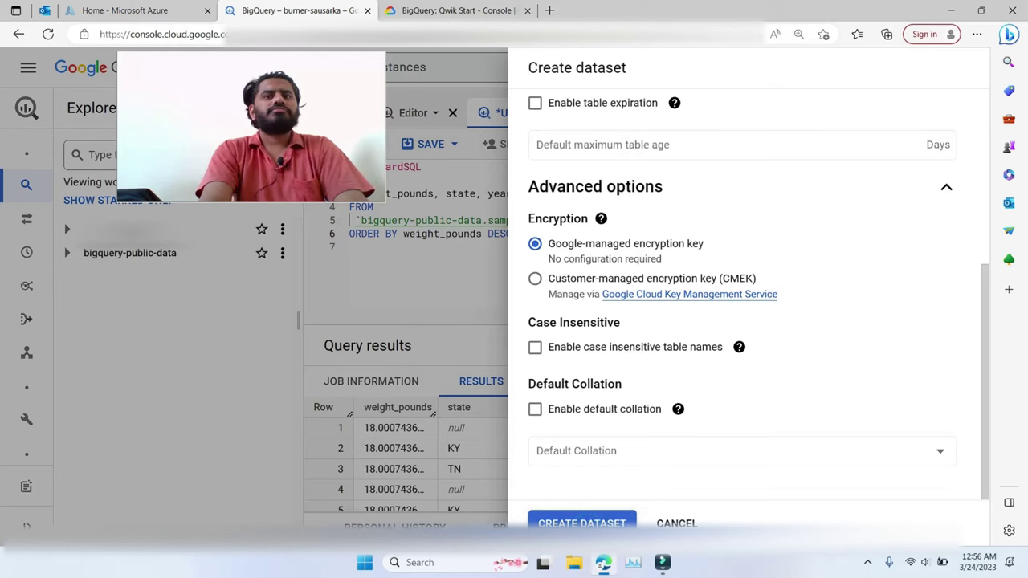
left_click(582, 523)
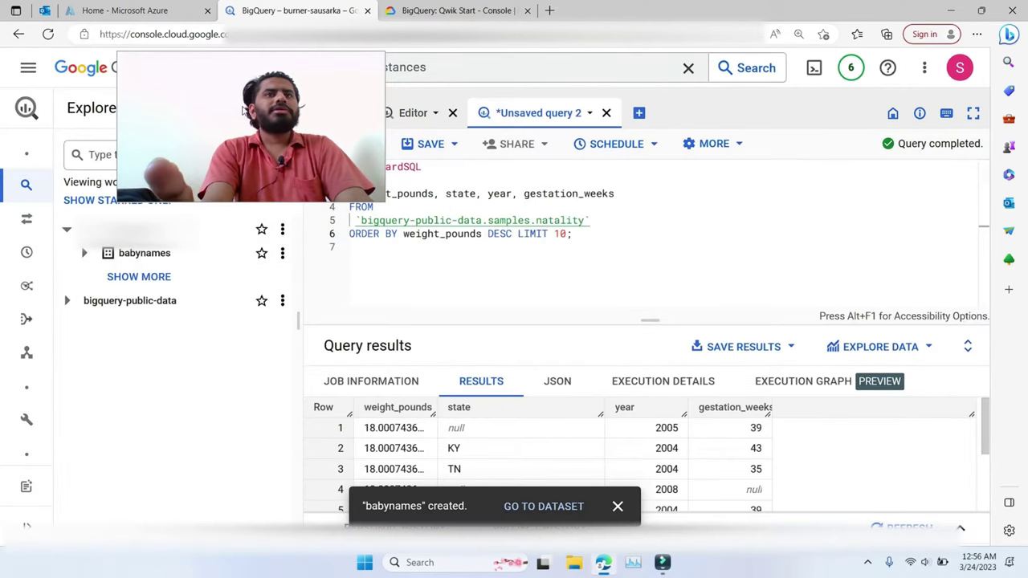
Step: Read the lab instructions that follow dataset creation, and open the babynames dataset in BigQuery
left_click(471, 6)
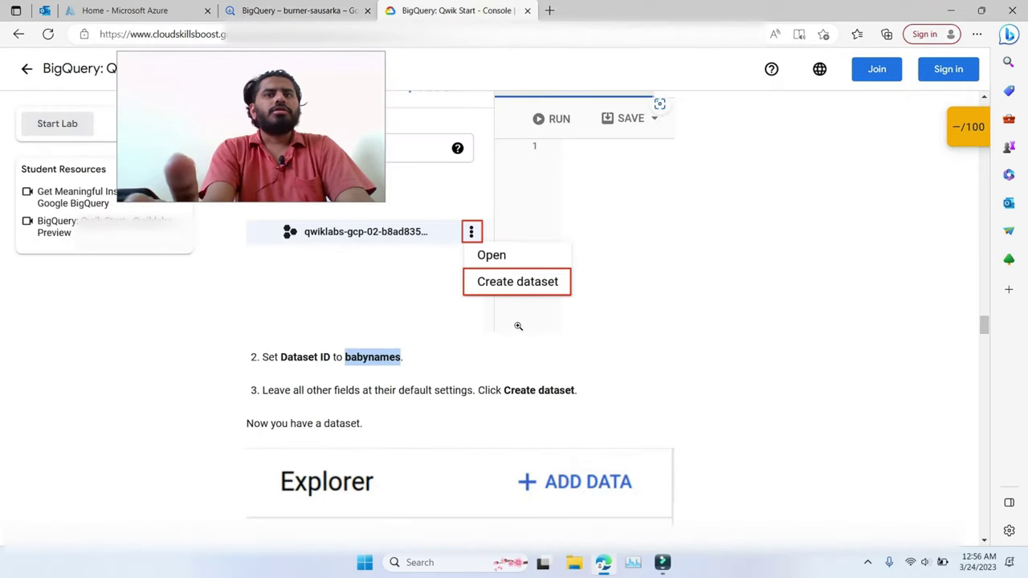
scroll(787, 290, "down", 5)
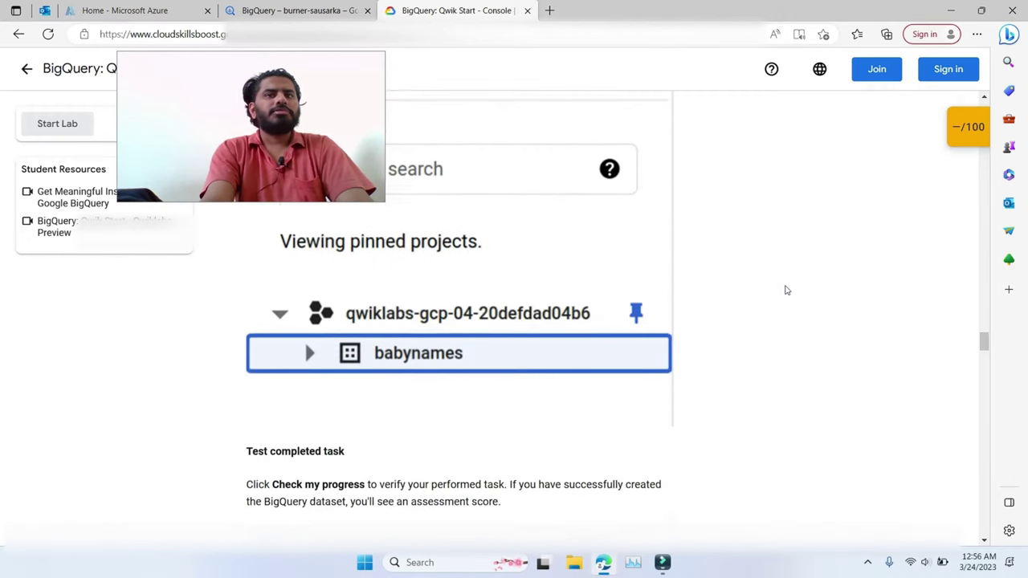
scroll(786, 290, "down", 6)
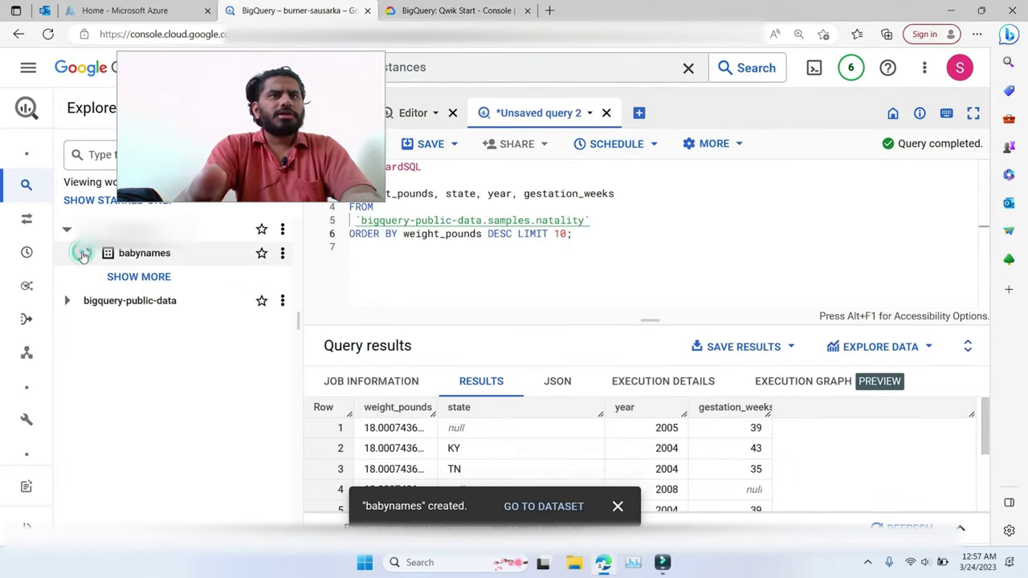
left_click(143, 253)
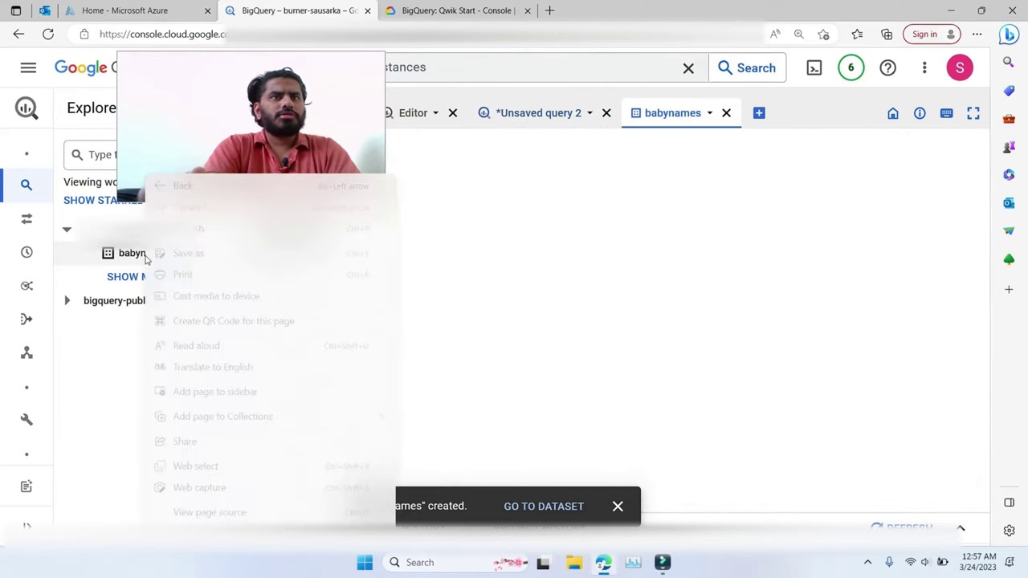
Step: Search the Google Cloud console for bucket and open the Cloud Storage Buckets page, leaving the unsaved query work
left_click(28, 71)
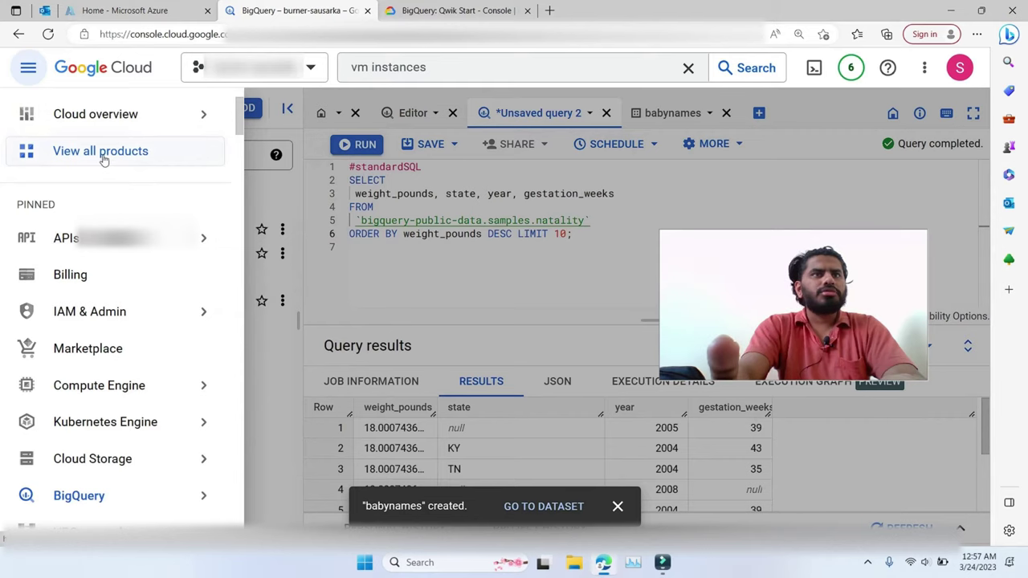
left_click(28, 67)
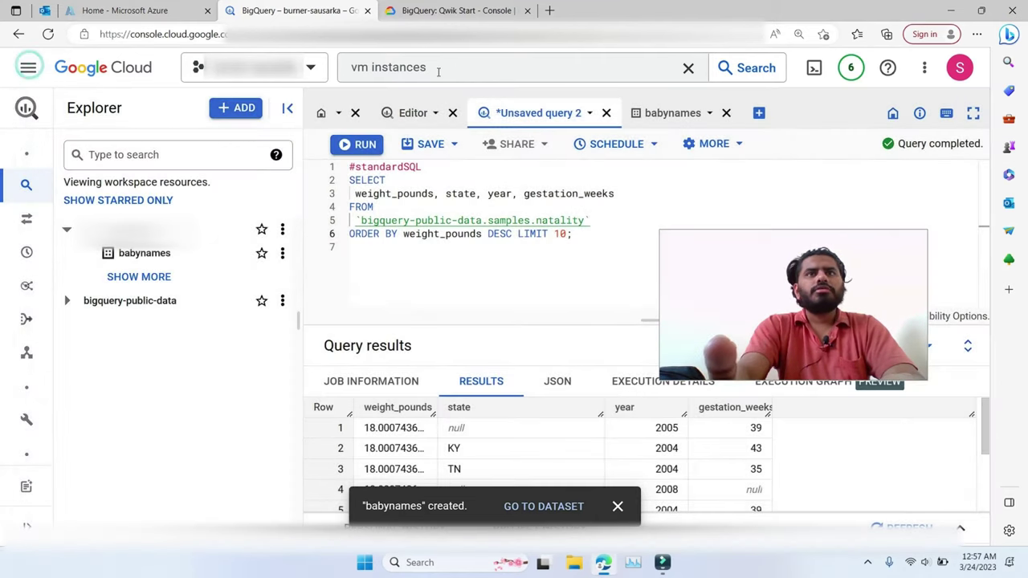
left_click(438, 67)
key("ctrl+a")
type("bucket")
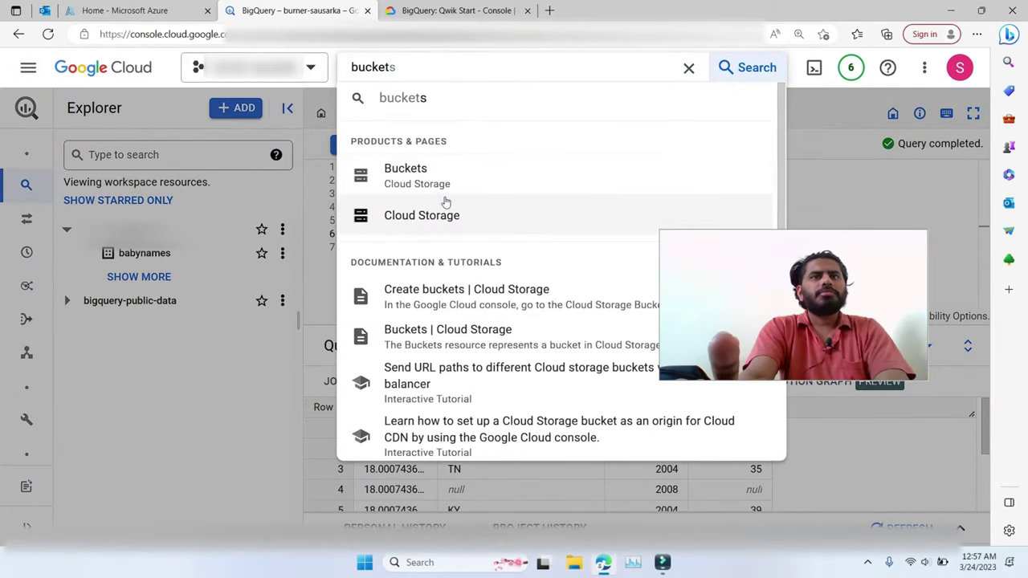
left_click(411, 172)
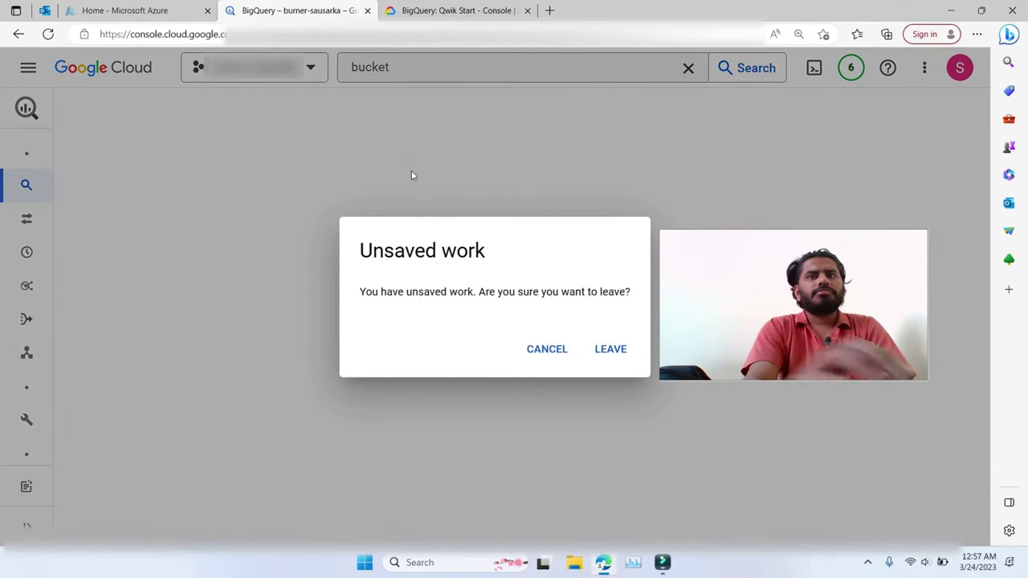
left_click(602, 353)
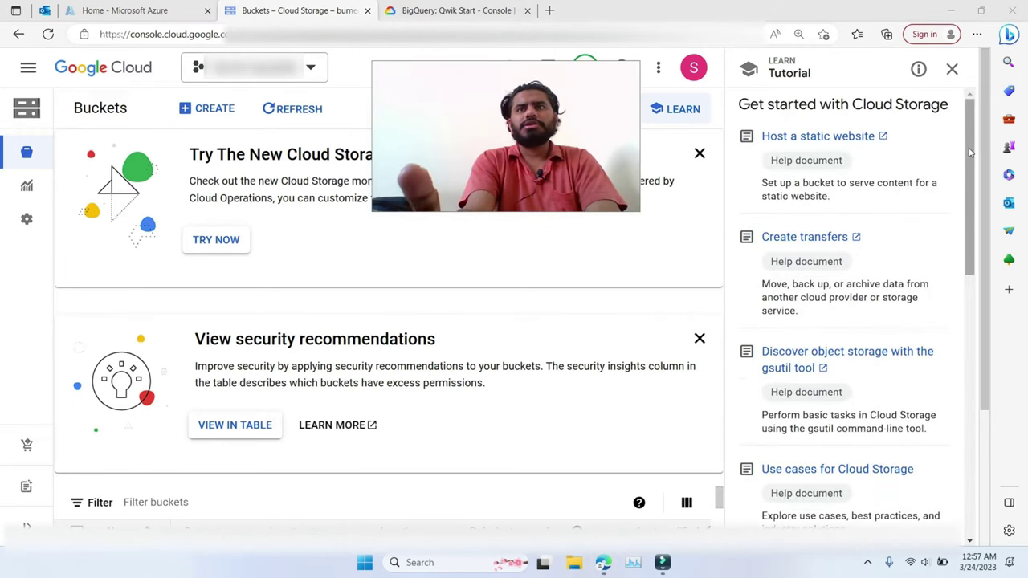
Step: Start creating a Cloud Storage bucket, try meet as its name, and expand the optional labels
scroll(991, 173, "down", 2)
scroll(988, 161, "up", 2)
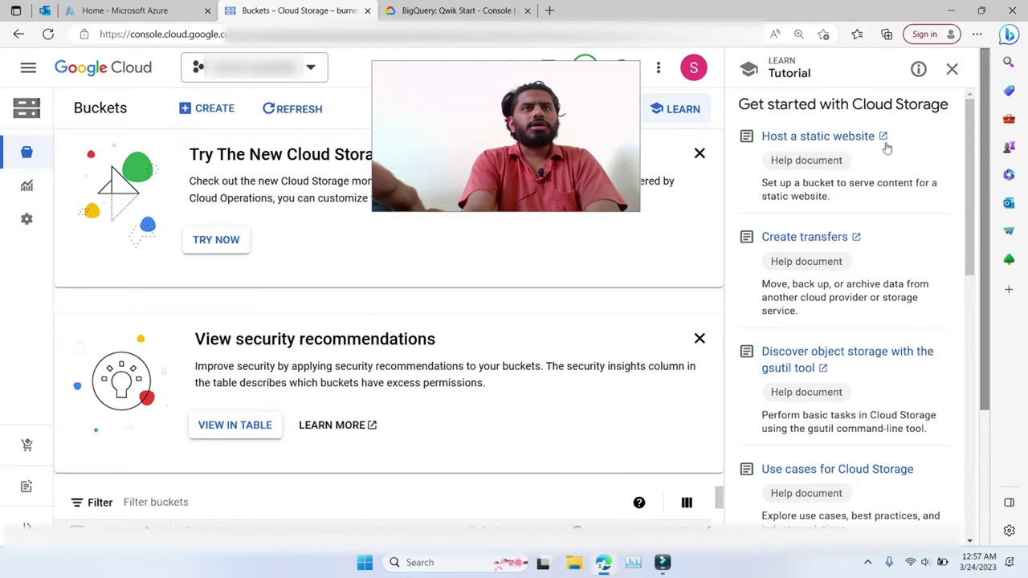
left_click(229, 109)
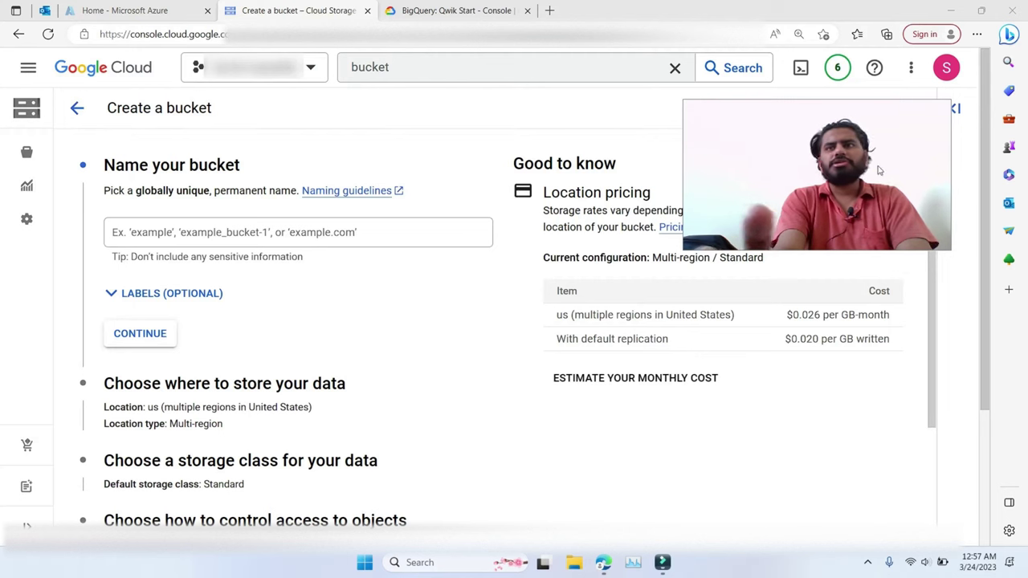
scroll(931, 310, "down", 2)
scroll(895, 305, "up", 2)
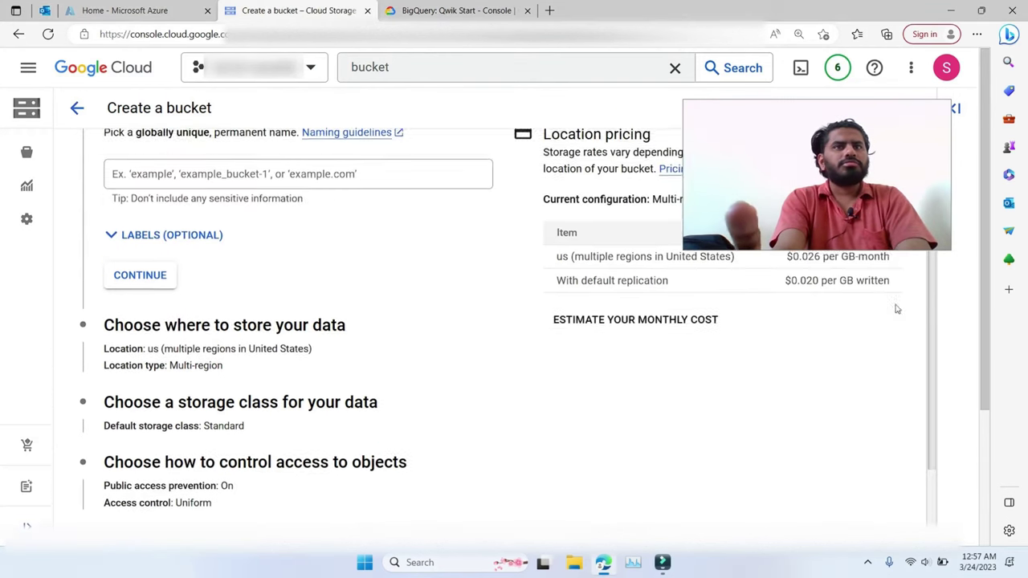
left_click(182, 231)
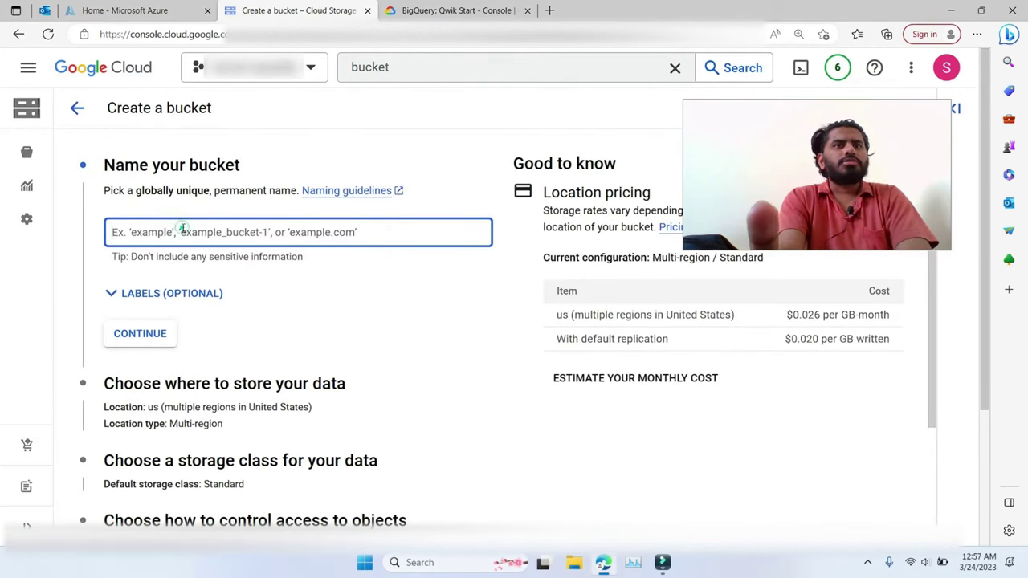
type("meet")
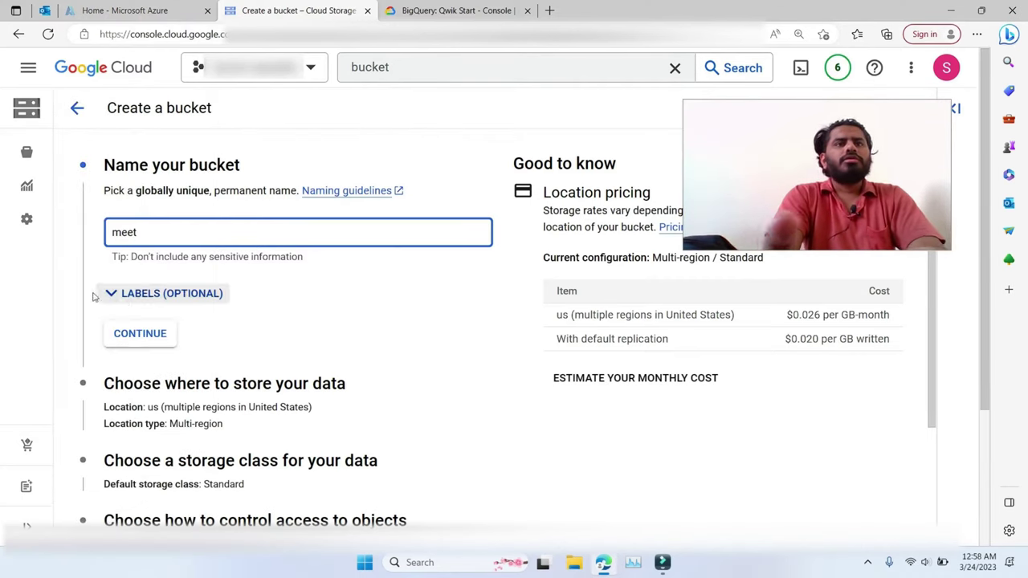
left_click(152, 292)
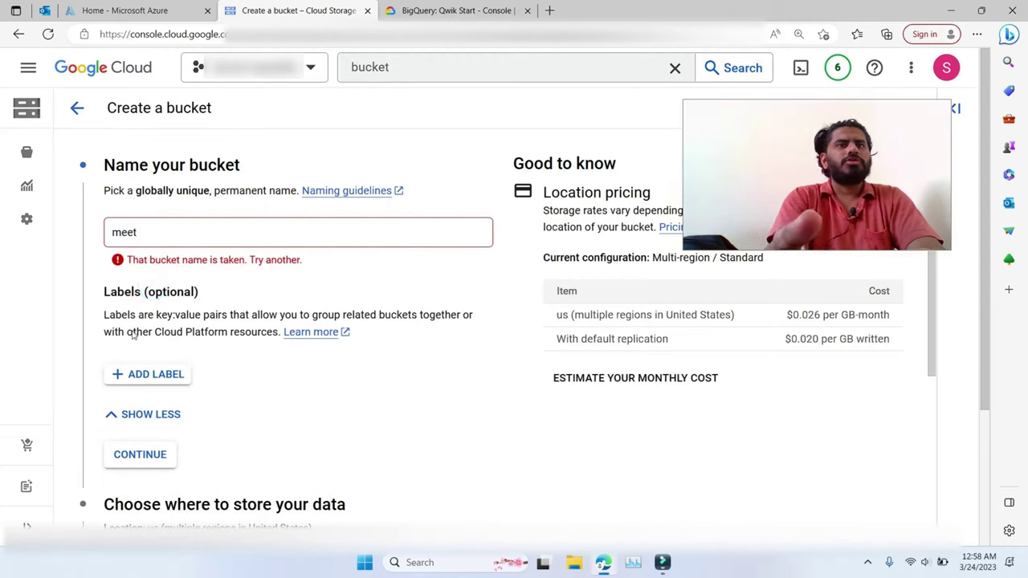
Step: Change the bucket name to mbmeet and create the bucket with the default settings, enforcing public access prevention
left_click(132, 232)
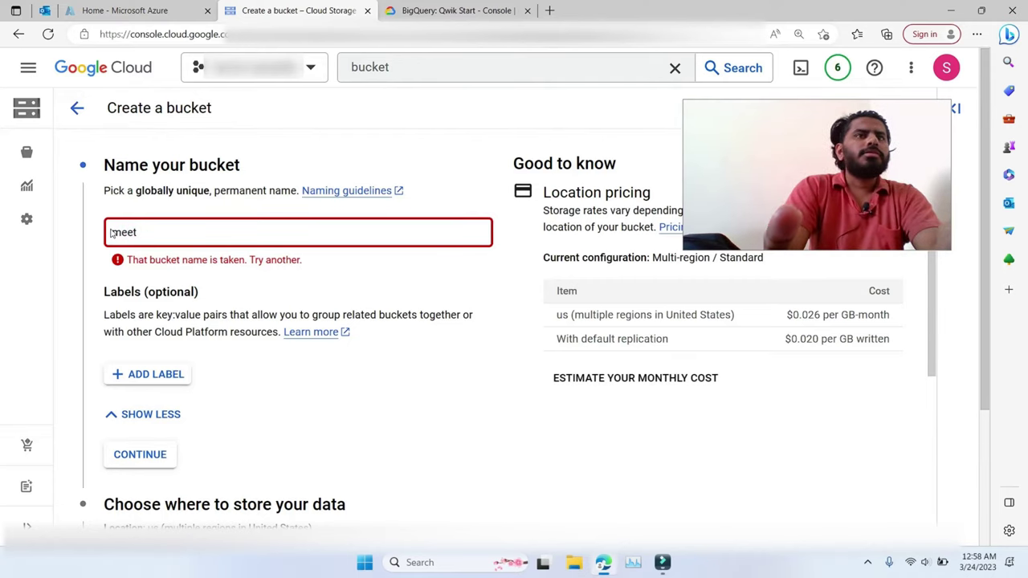
left_click(112, 232)
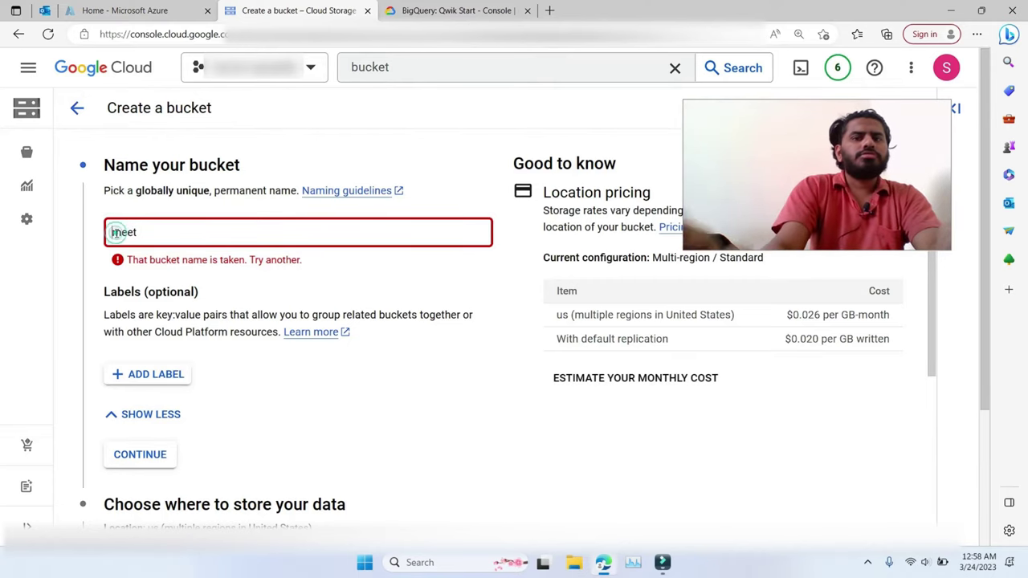
type("mb")
scroll(471, 255, "down", 3)
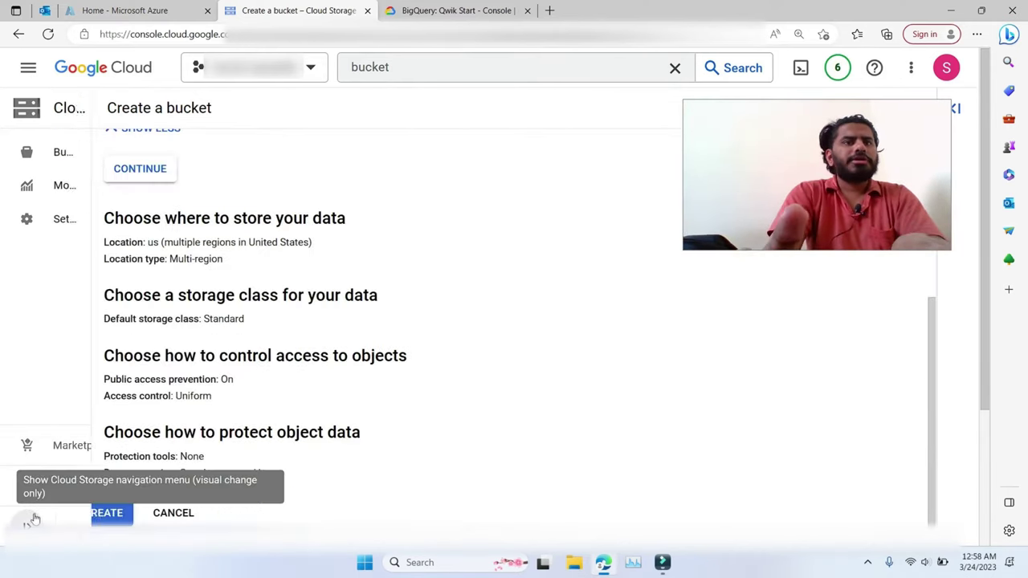
left_click(102, 518)
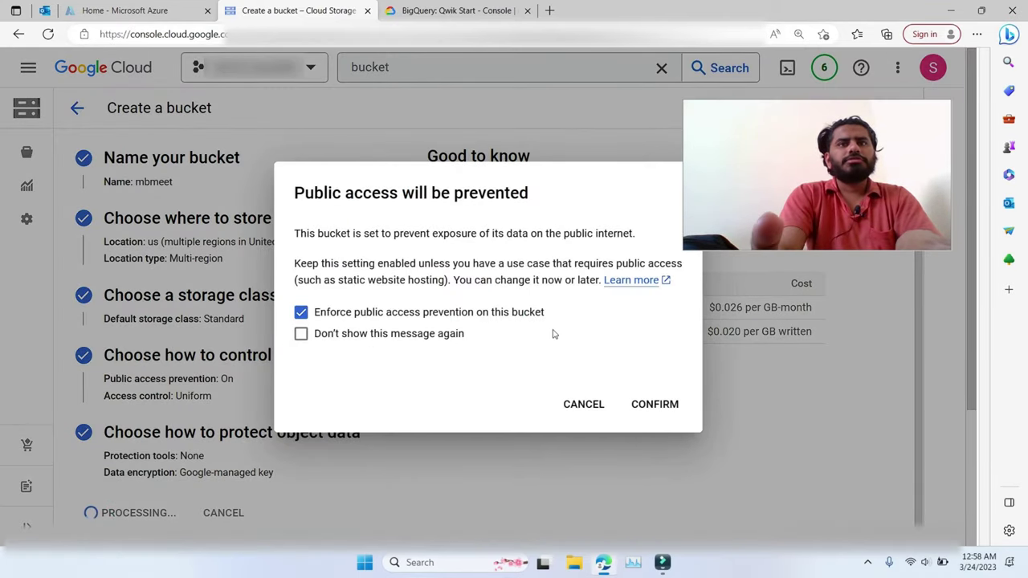
left_click(673, 412)
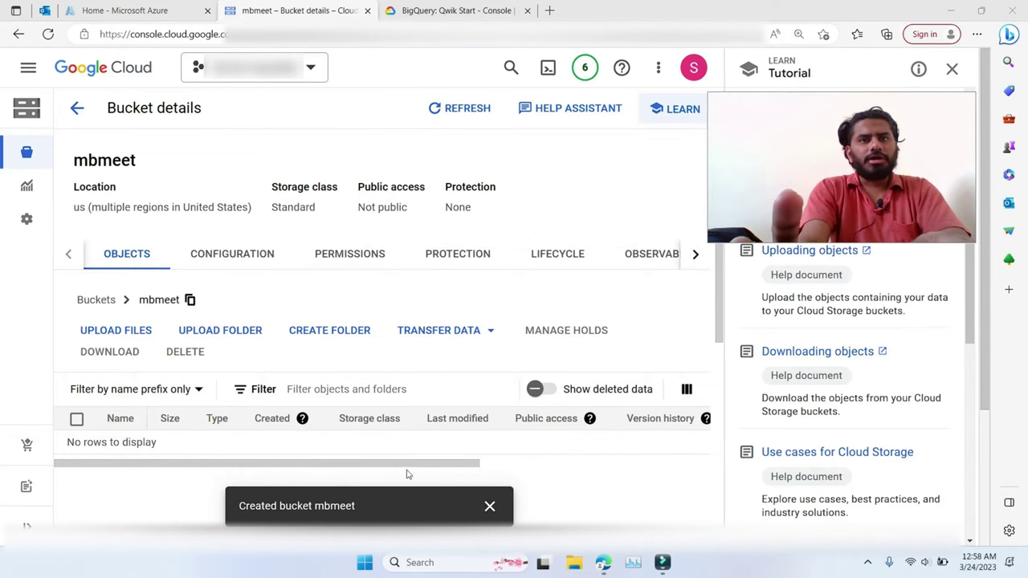
Step: Begin a file upload to the new mbmeet bucket
left_click_drag(408, 464, 170, 456)
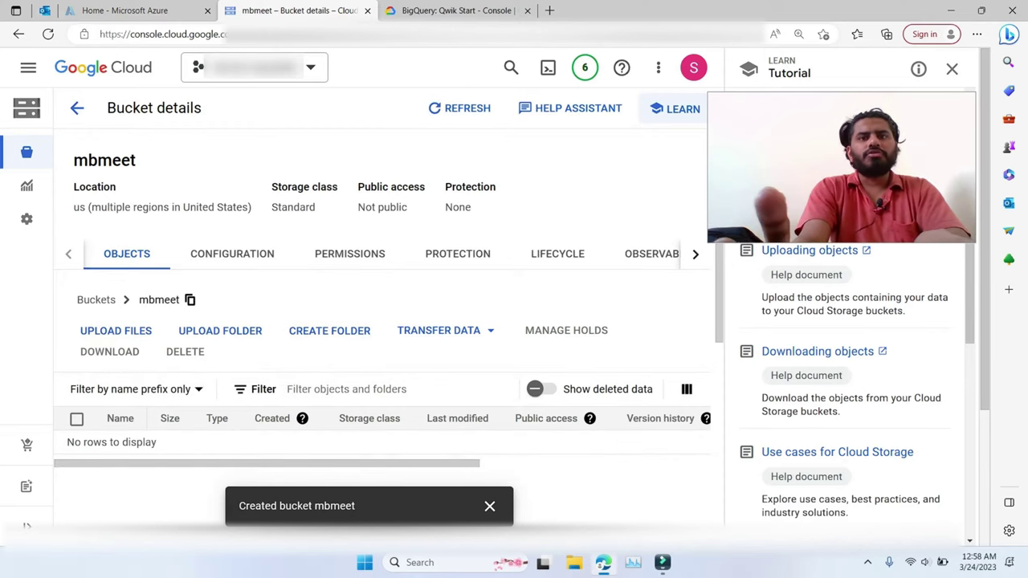
left_click(113, 338)
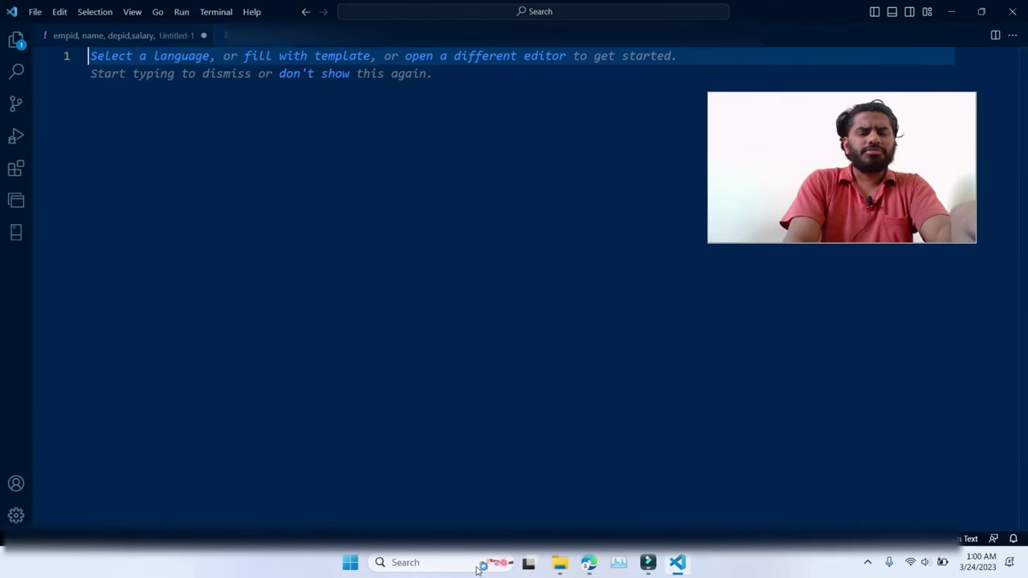
Step: Switch to Visual Studio Code and enter the header row ID,Name,Salary,Profession in an empty untitled file
type("I")
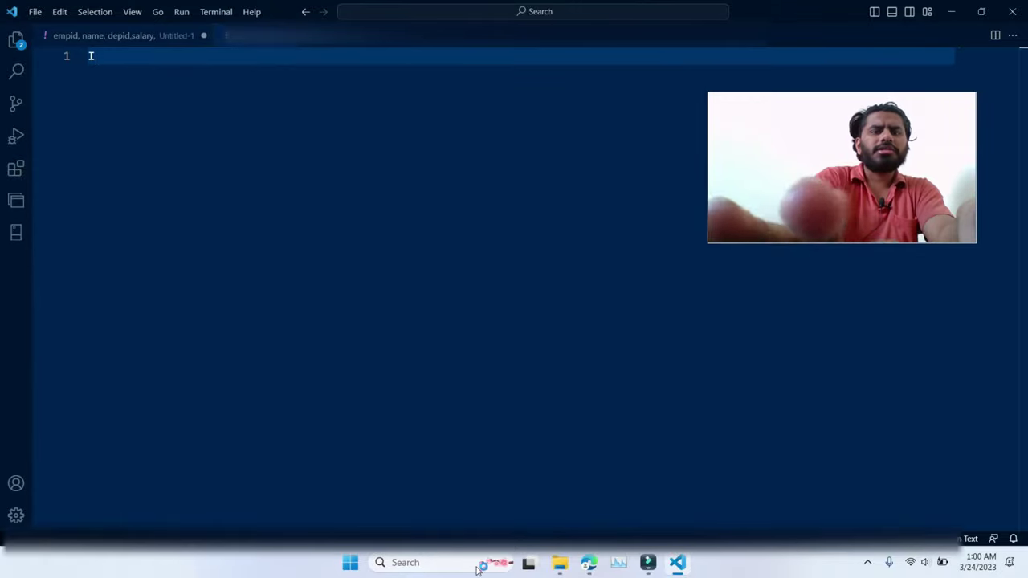
type("D,Nam")
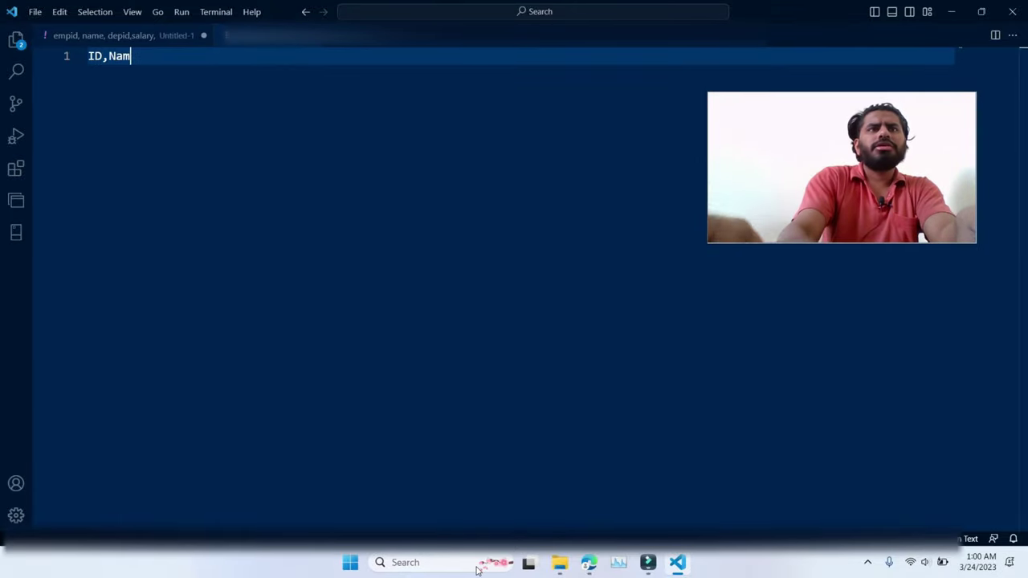
type("e,Sa")
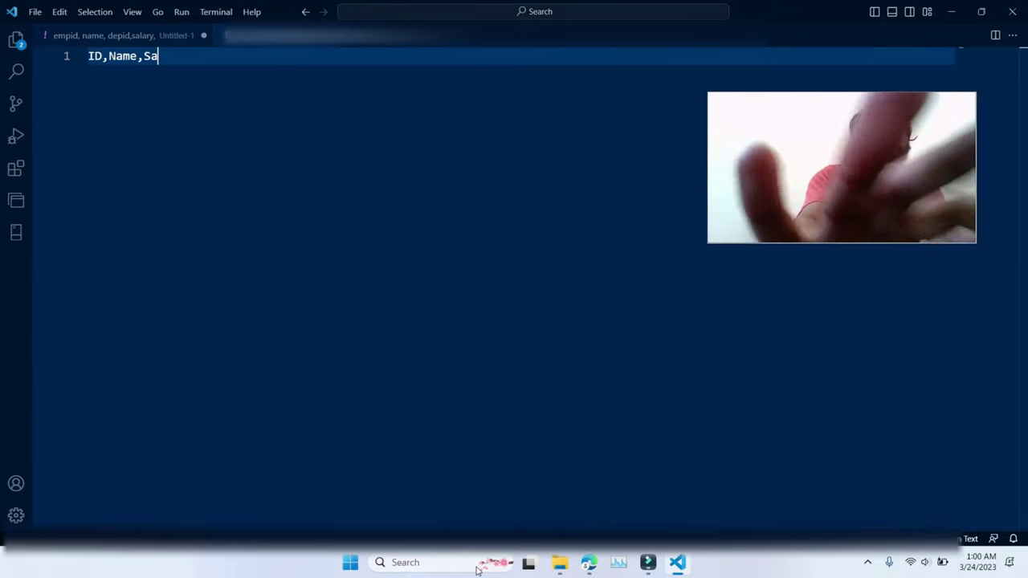
type("lary,Professi")
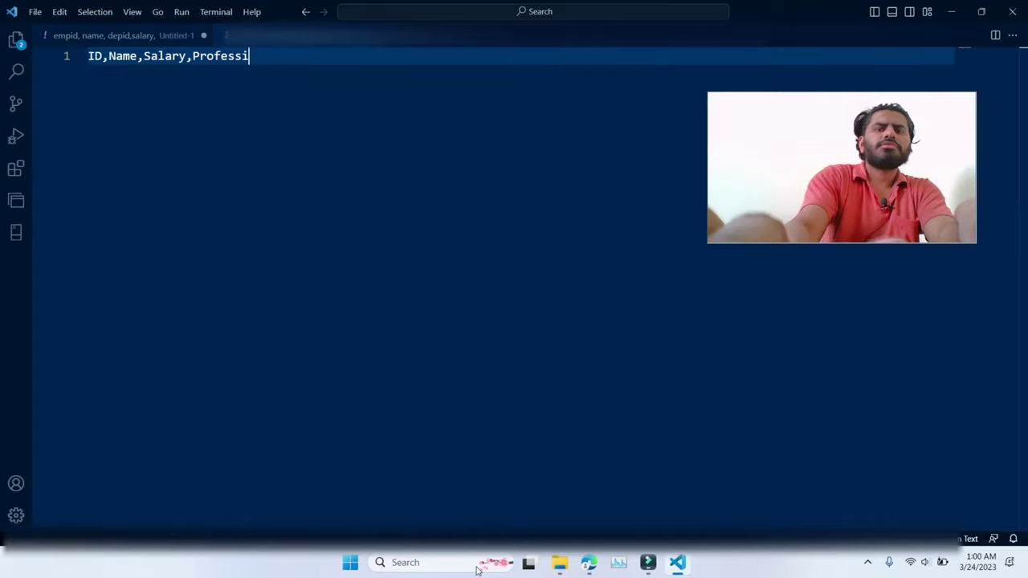
type("on")
key("Return")
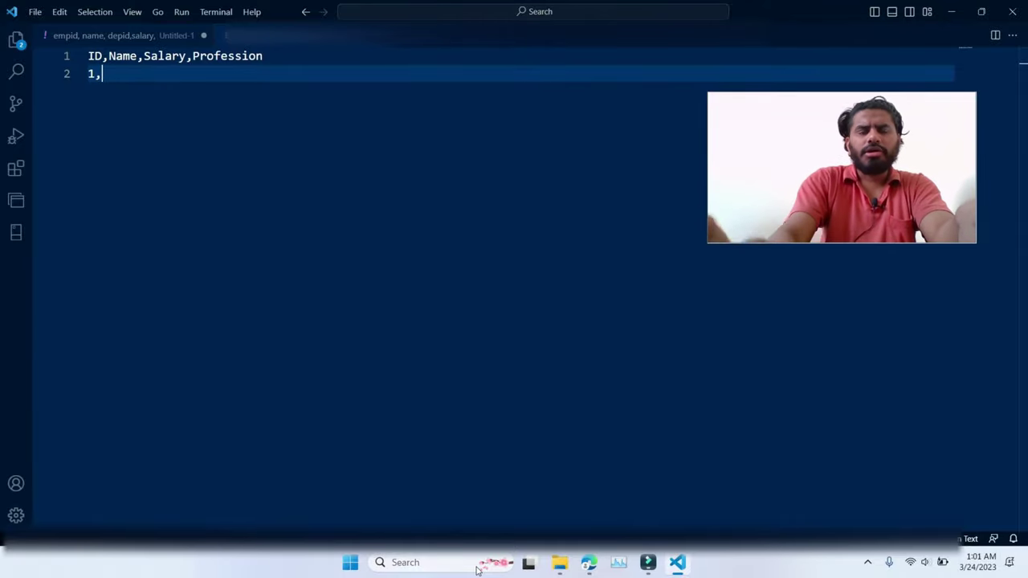
Step: Add the first comma-separated record with ID 1, the person's name, salary 50000 and profession Actor
type("1,M")
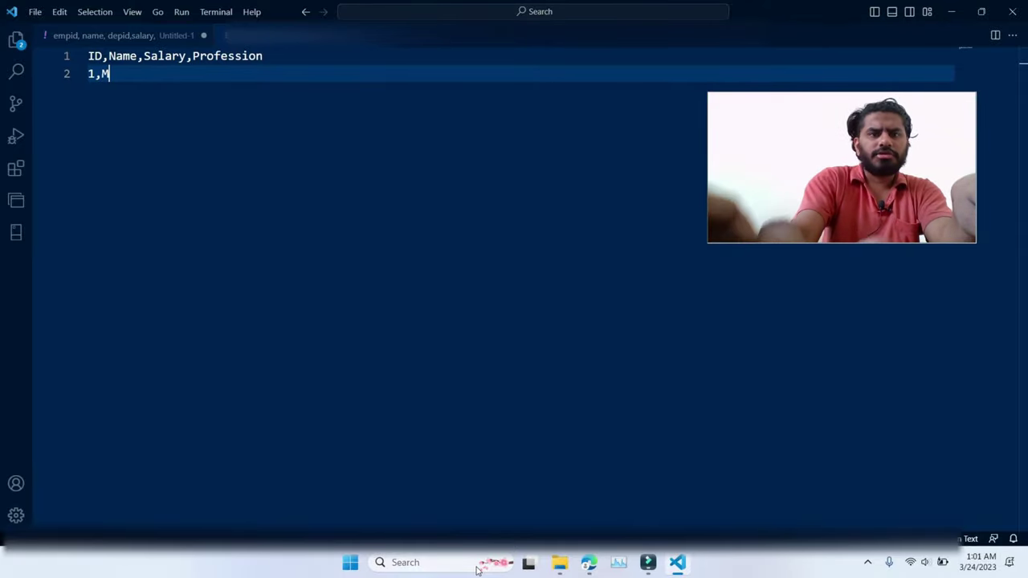
type("eet")
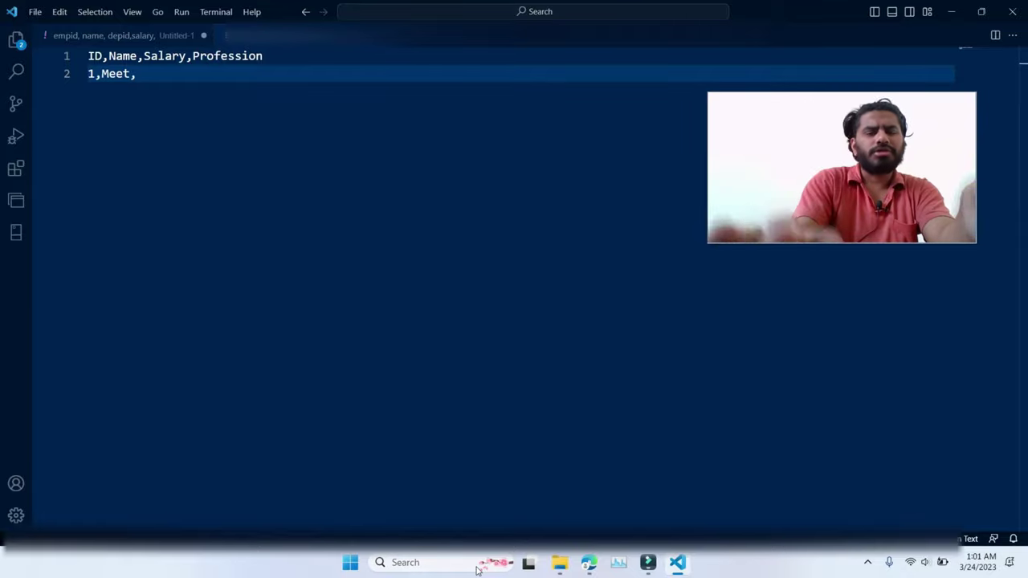
type(",2")
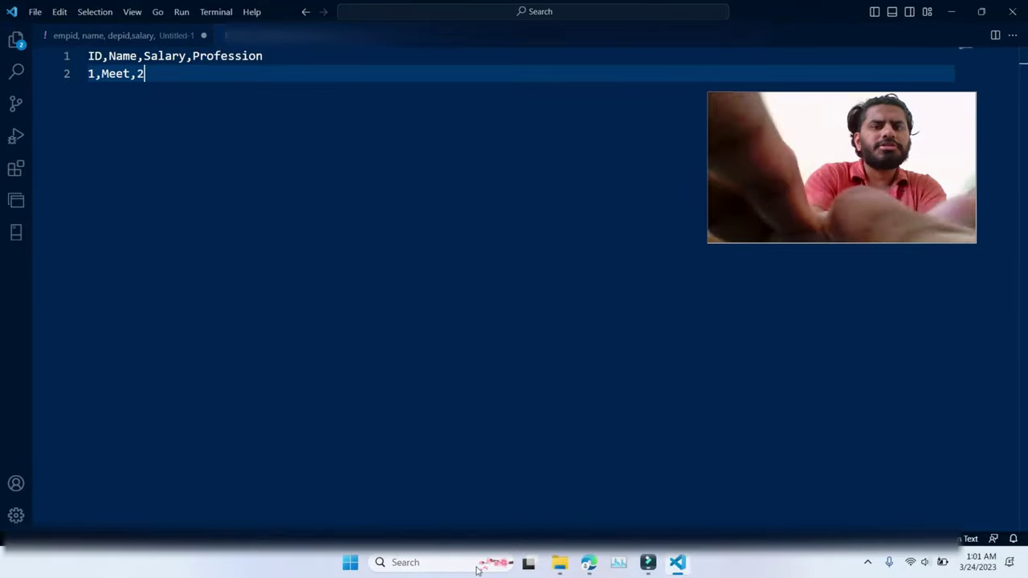
key("BackSpace")
type("50000,")
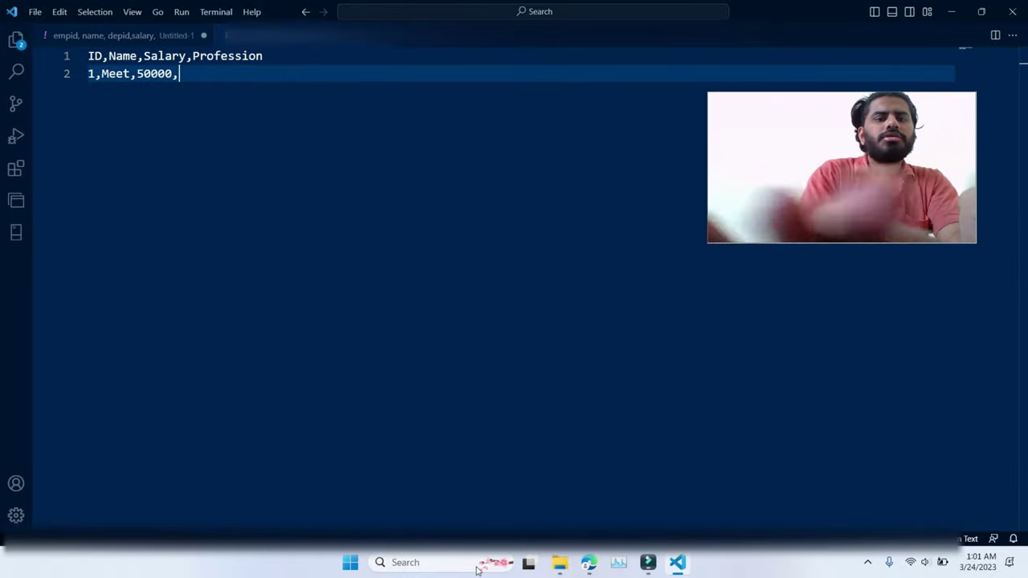
type("Actor")
key("Return")
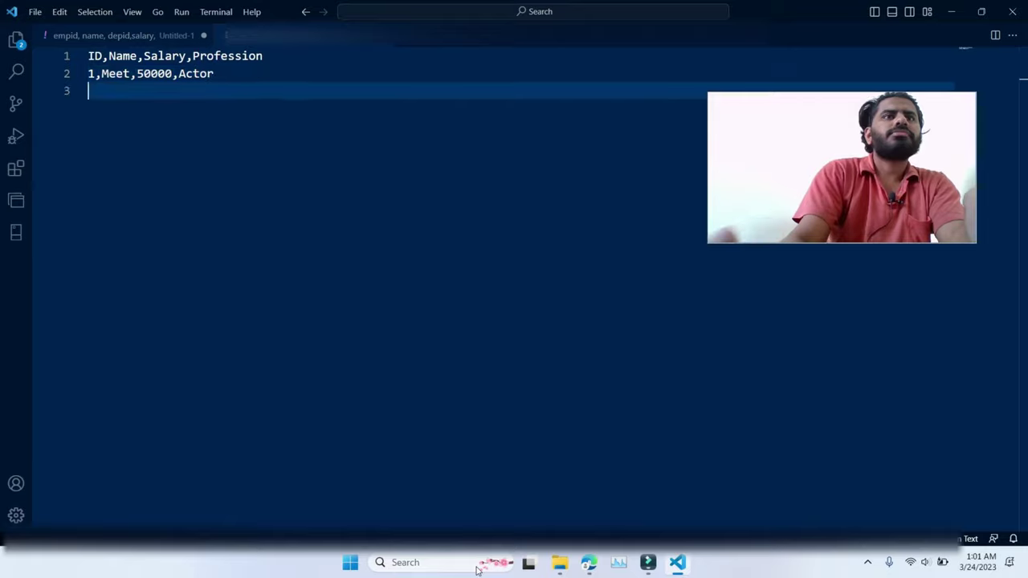
Step: Add the second comma-separated record with ID 2, the person's name, salary 75000 and profession Actor
type("2,")
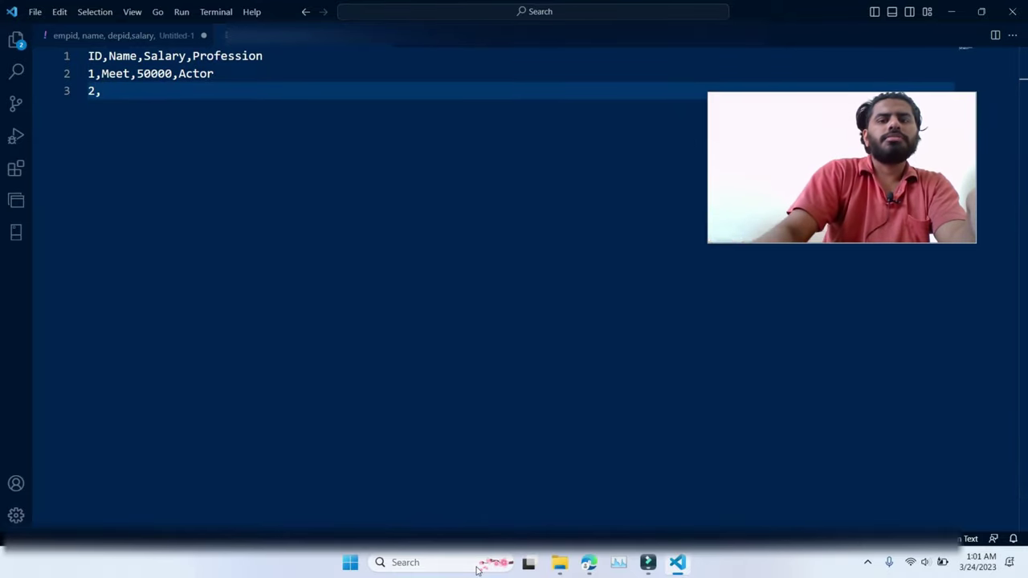
type("MB")
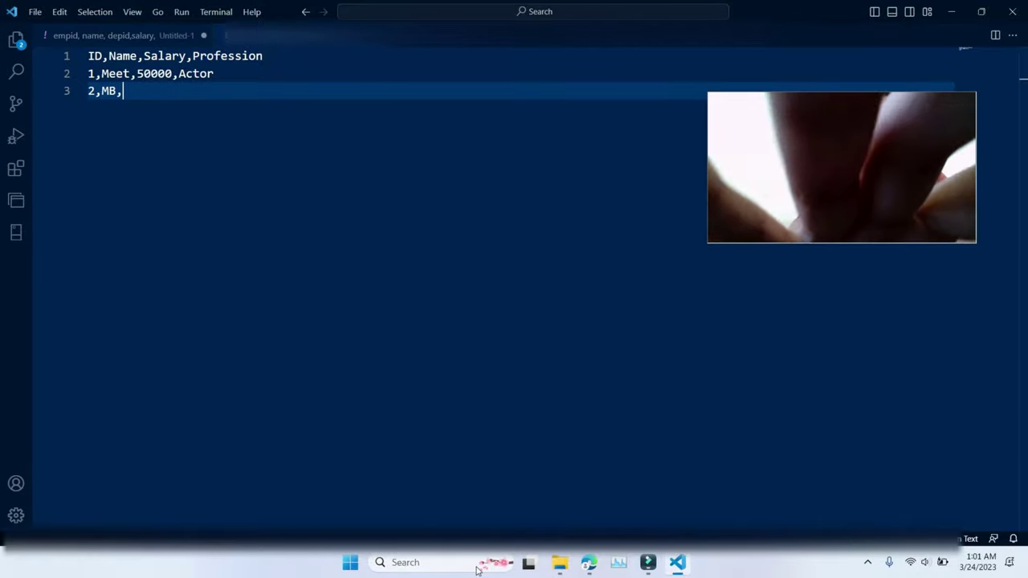
type(",7")
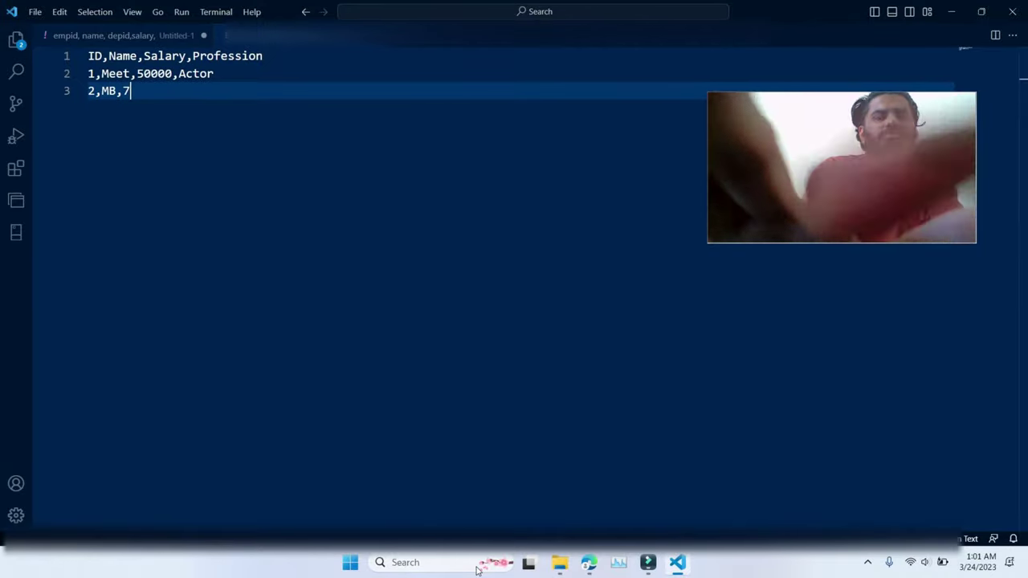
type("5000,Actor")
key("Return")
key("Return")
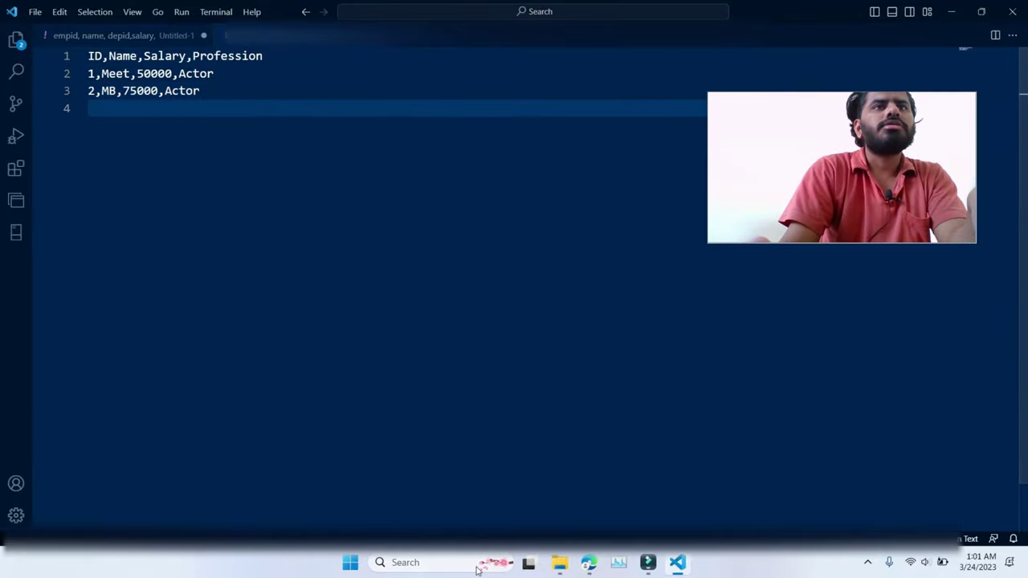
Step: Add the third comma-separated record with ID 3, the person's name, salary 200000 and profession Director
type("3R")
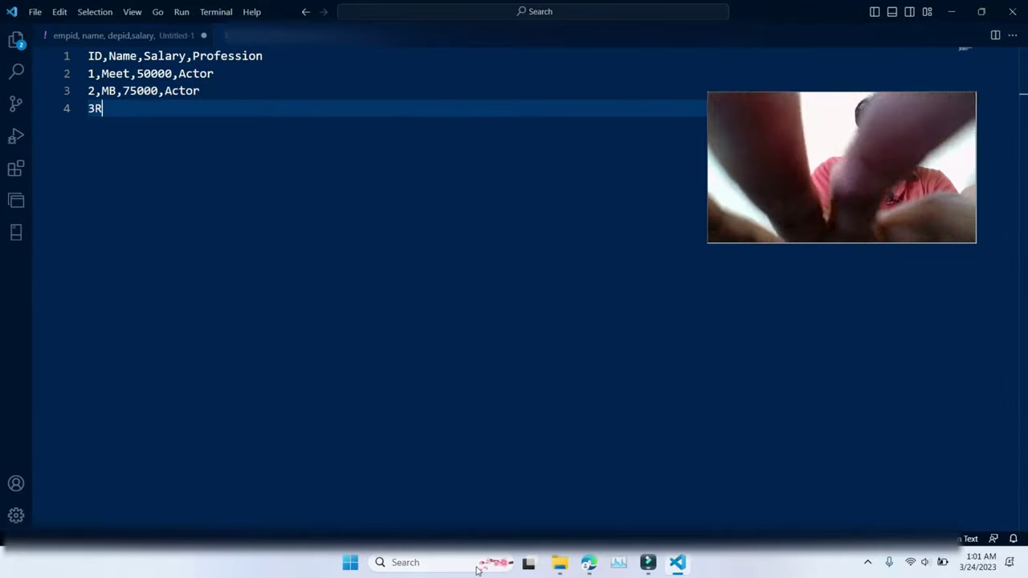
type("ohit")
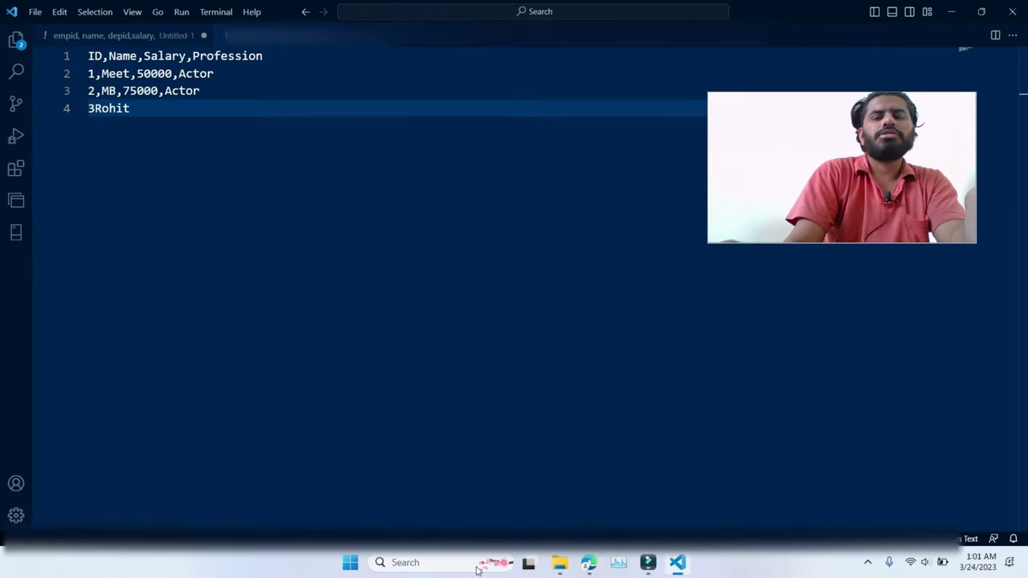
key("Right")
key("Right")
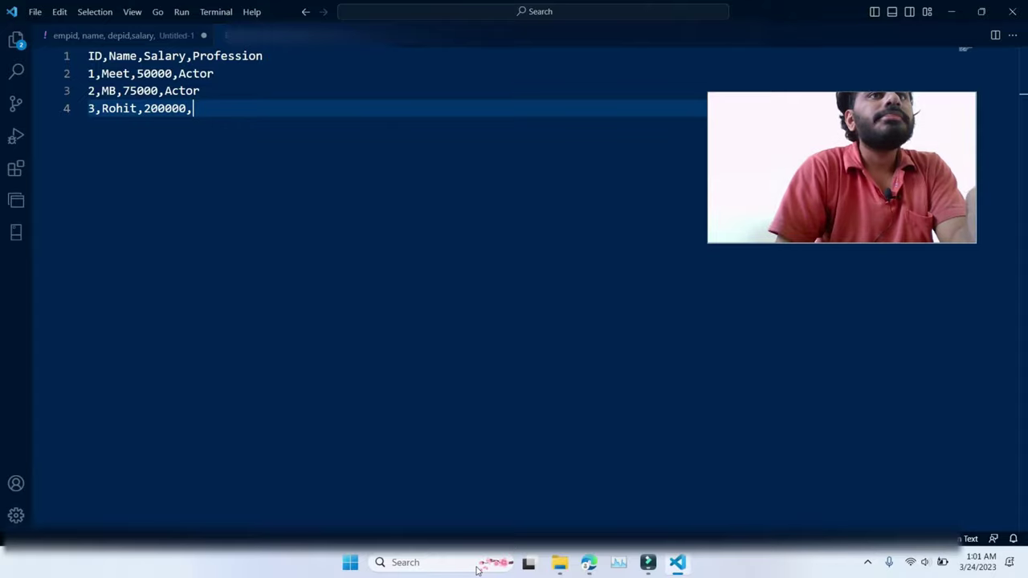
type("rector")
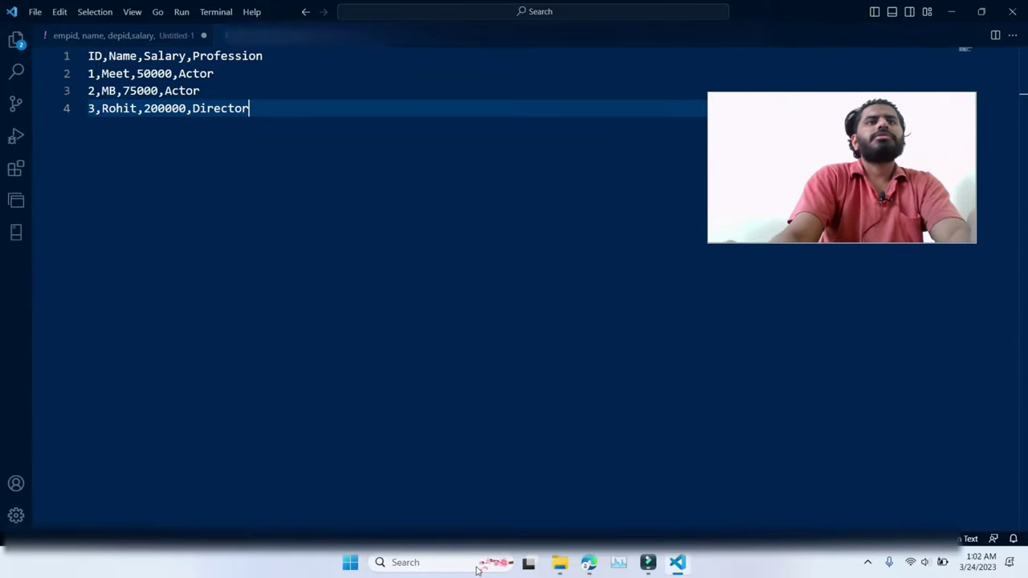
Step: Add the fourth comma-separated record with ID 4, the person's name, salary 100000 and profession Actor
key("Return")
type("4J")
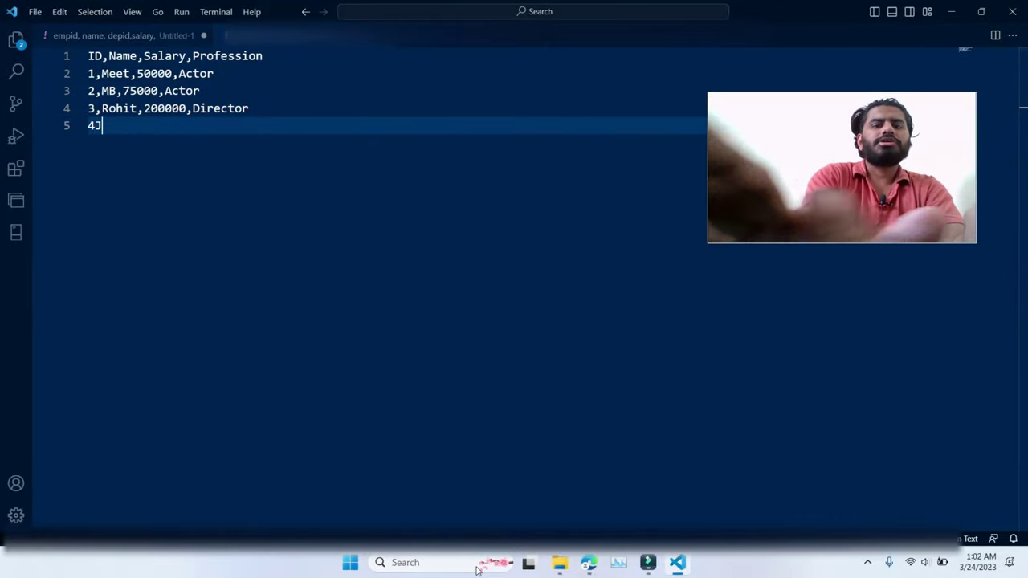
type("ethaa")
key("Home")
key("Right")
type(",")
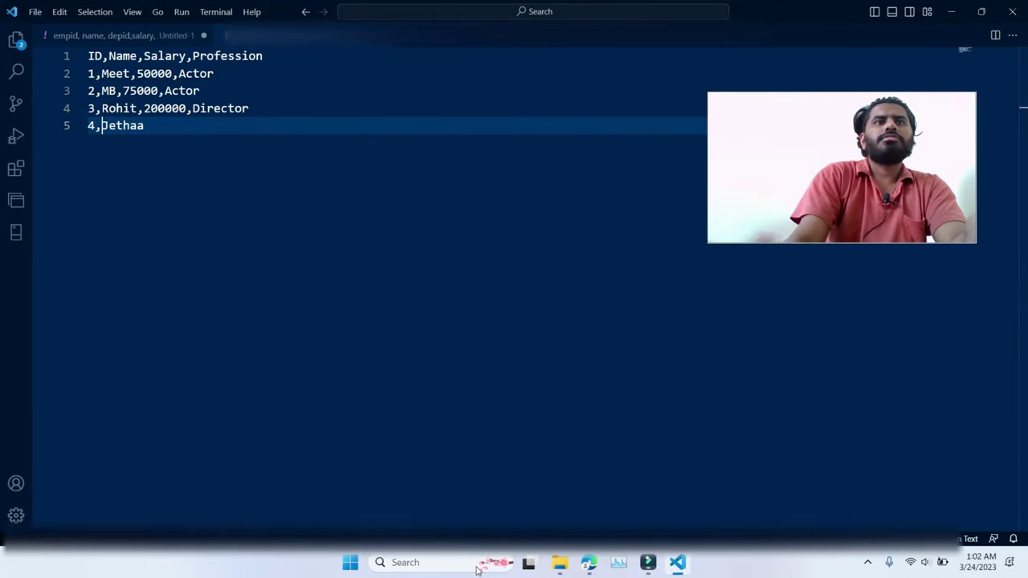
type(",100000")
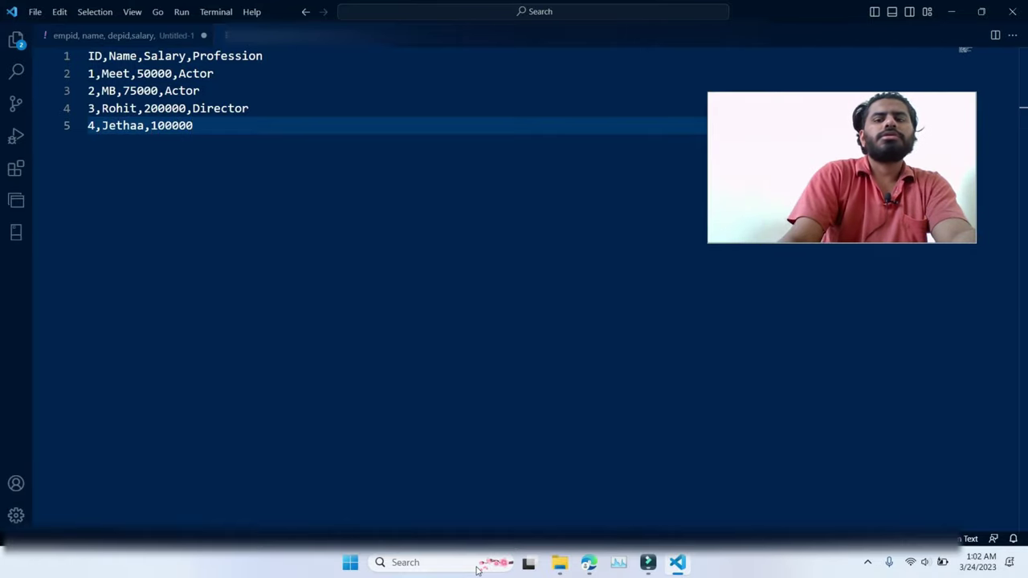
type("Actor")
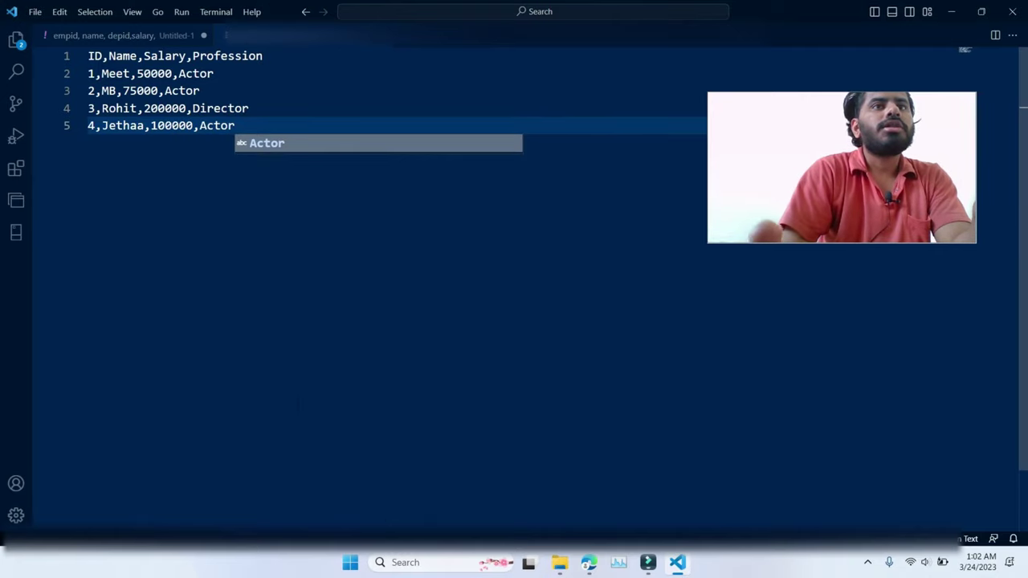
Step: Save the comma-separated records file as tvstars.csv in the mb folder on the Data (D:) drive
left_click(159, 126)
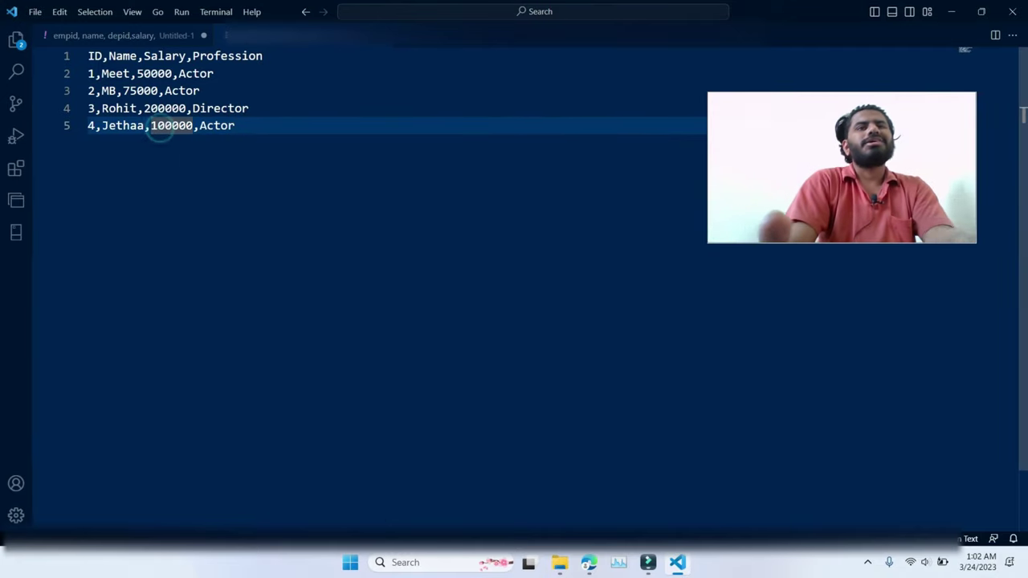
left_click(294, 128)
key("ctrl+s")
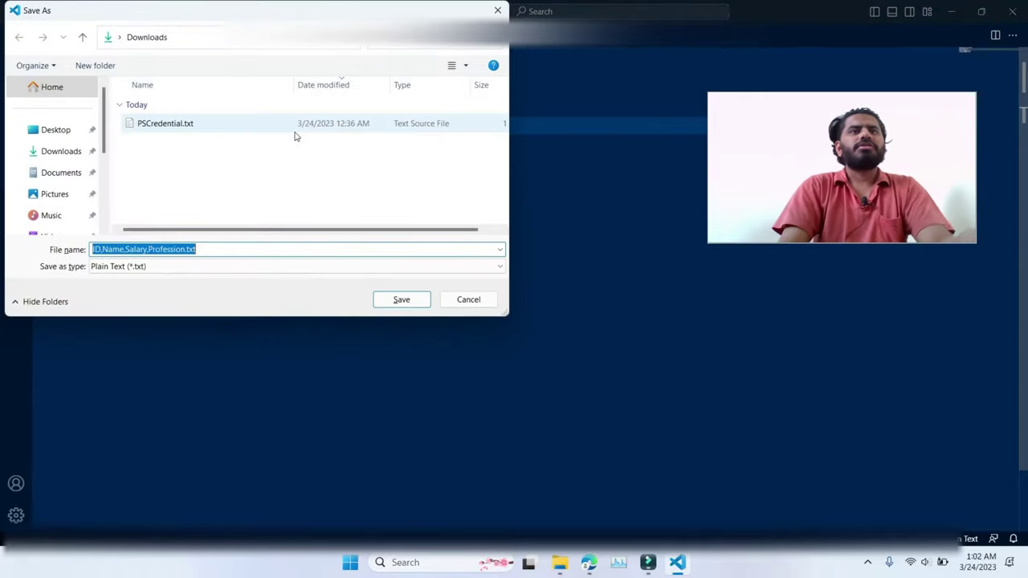
scroll(81, 90, "down", 2)
left_click(46, 129)
left_click(222, 248)
type("tvstars")
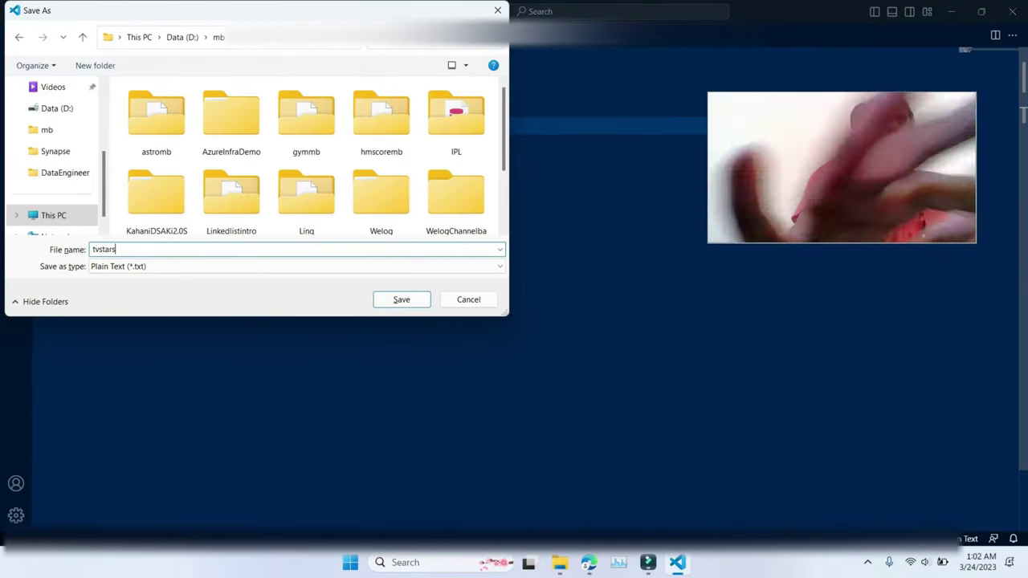
type(".txt")
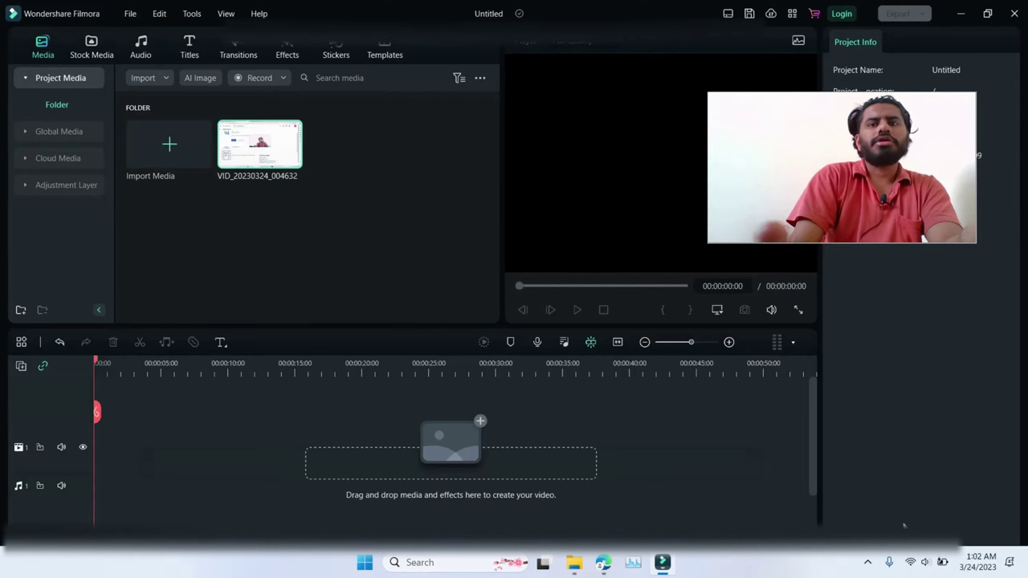
Step: Switch to the browser and upload tvstars.csv from the mb folder to the mbmeet bucket
left_click(867, 564)
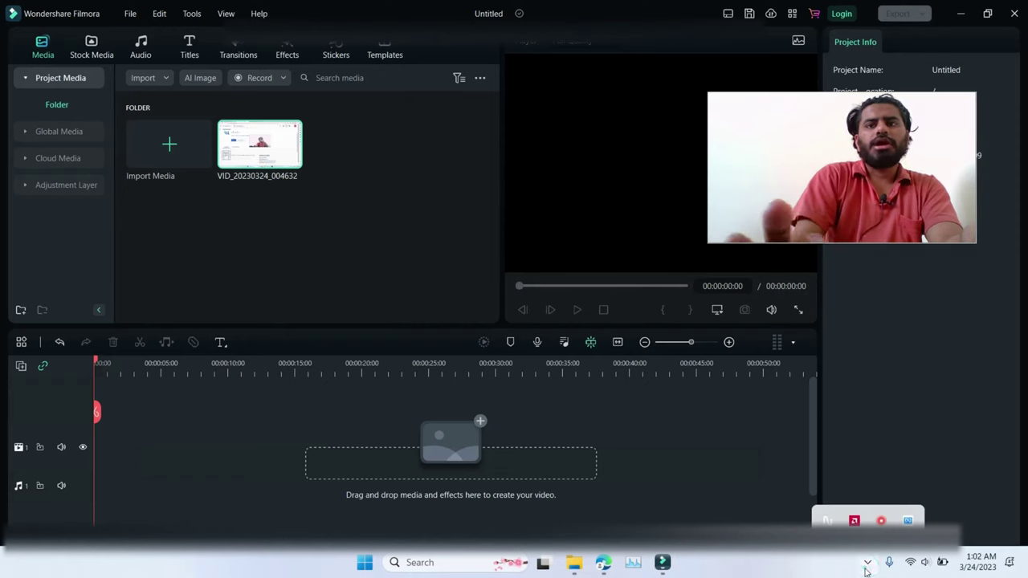
left_click(603, 562)
left_click(102, 329)
scroll(501, 154, "down", 10)
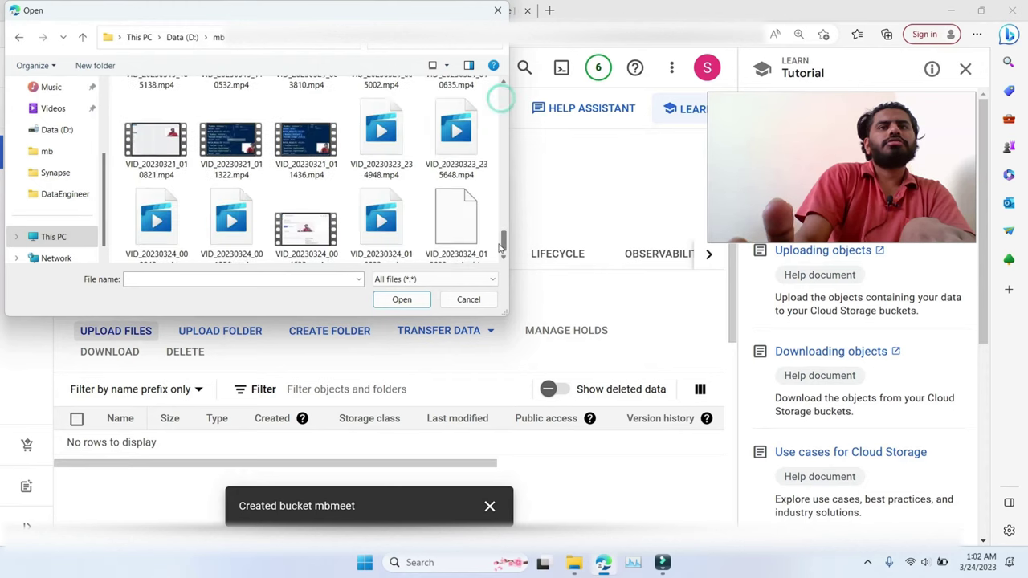
scroll(318, 199, "up", 9)
double_click(317, 198)
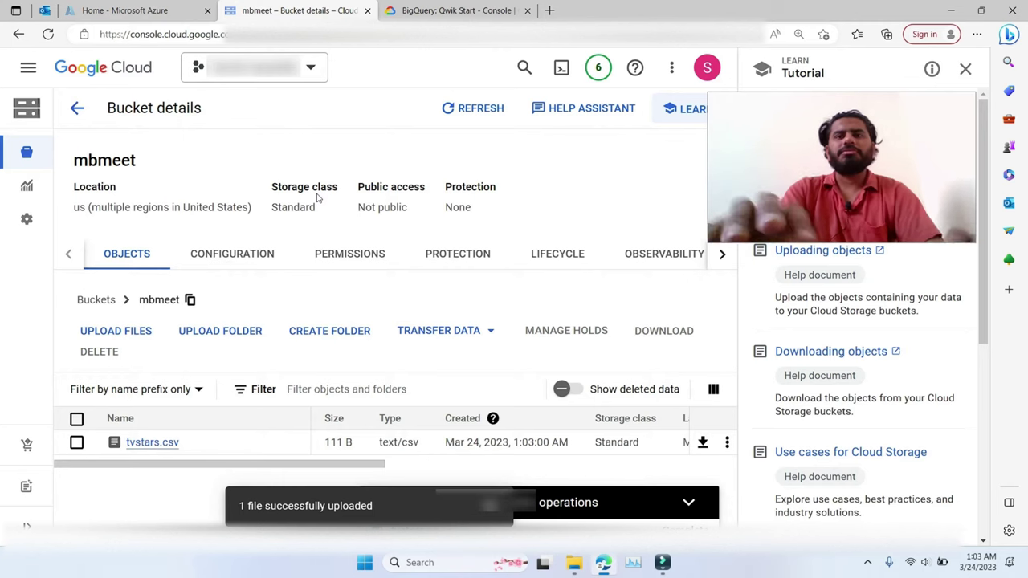
Step: Check the uploaded object's row and dismiss the upload notification and the operations overlay
left_click_drag(221, 464, 360, 471)
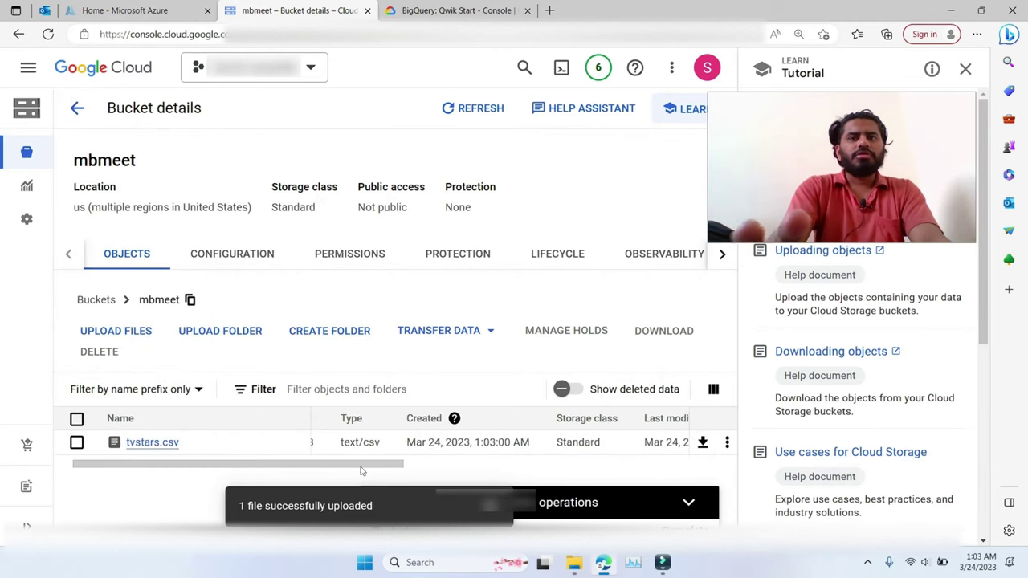
left_click(475, 509)
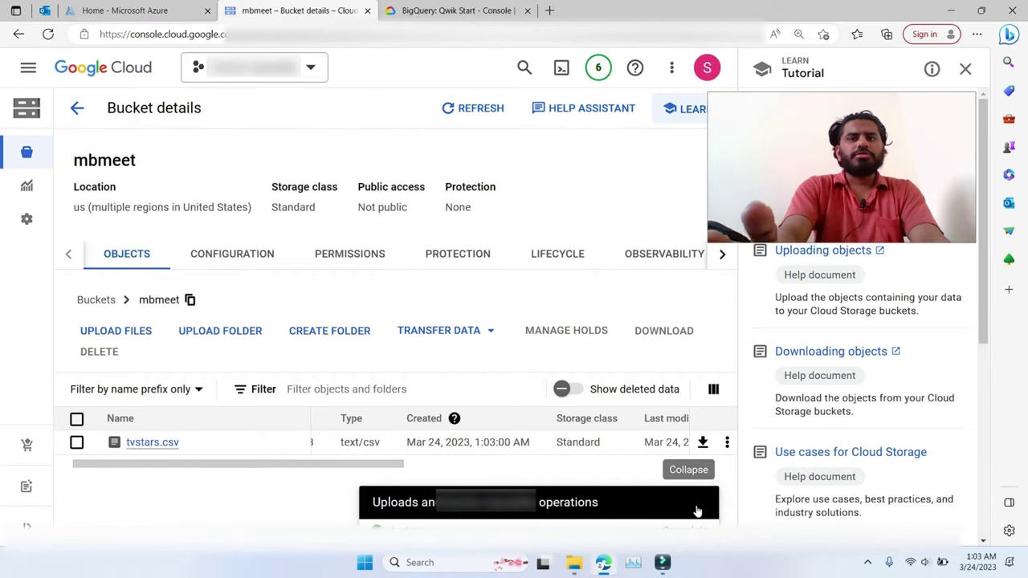
left_click(697, 512)
Step: Go to BigQuery, expand the project and start creating a table in the babynames dataset
left_click(465, 8)
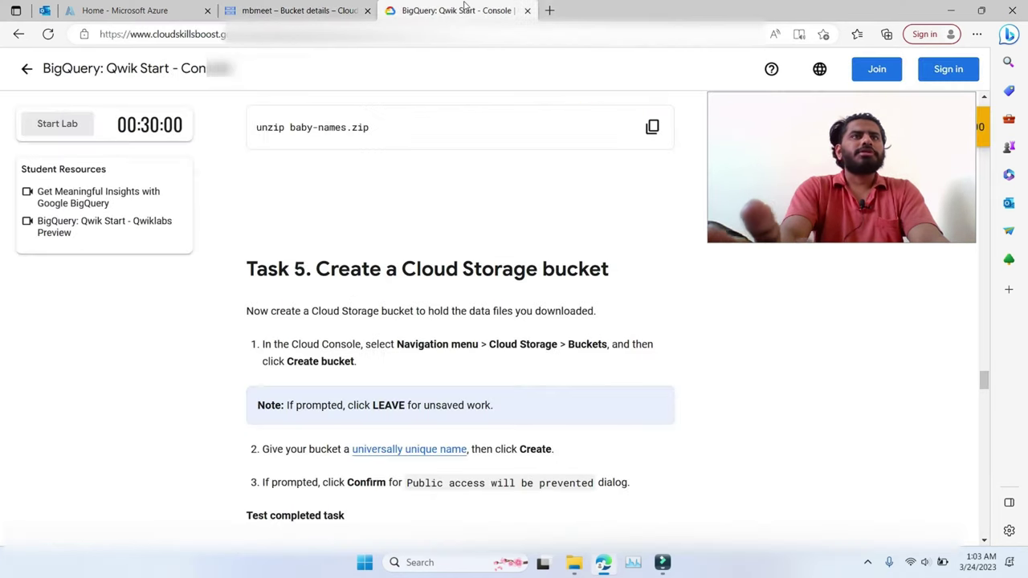
left_click(323, 13)
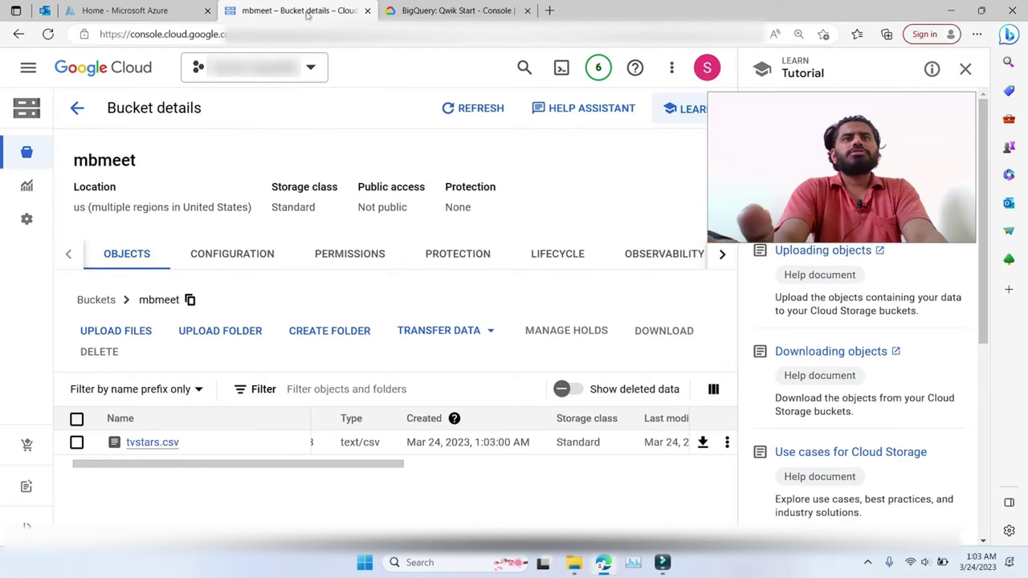
left_click(27, 68)
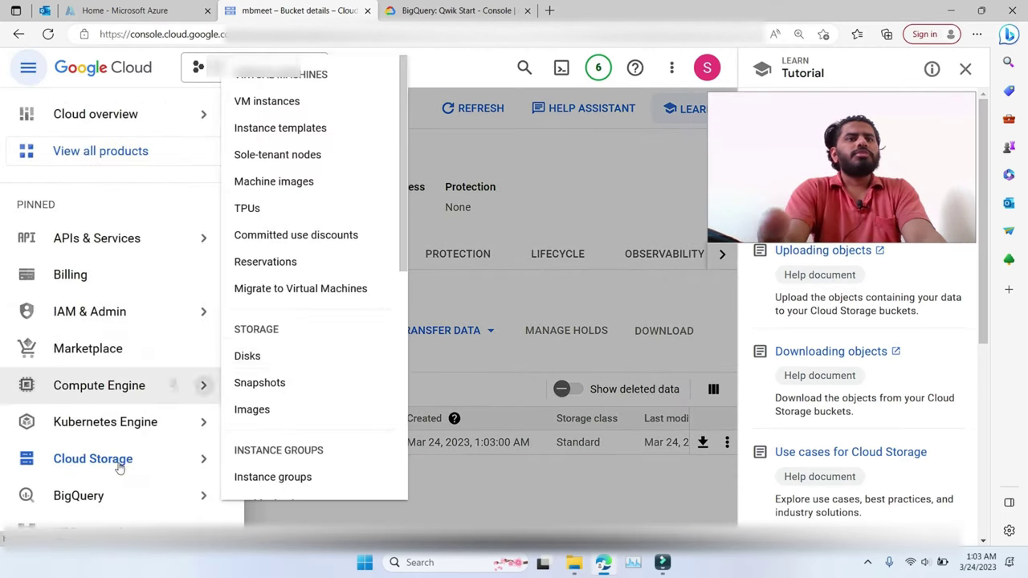
mouse_move(127, 493)
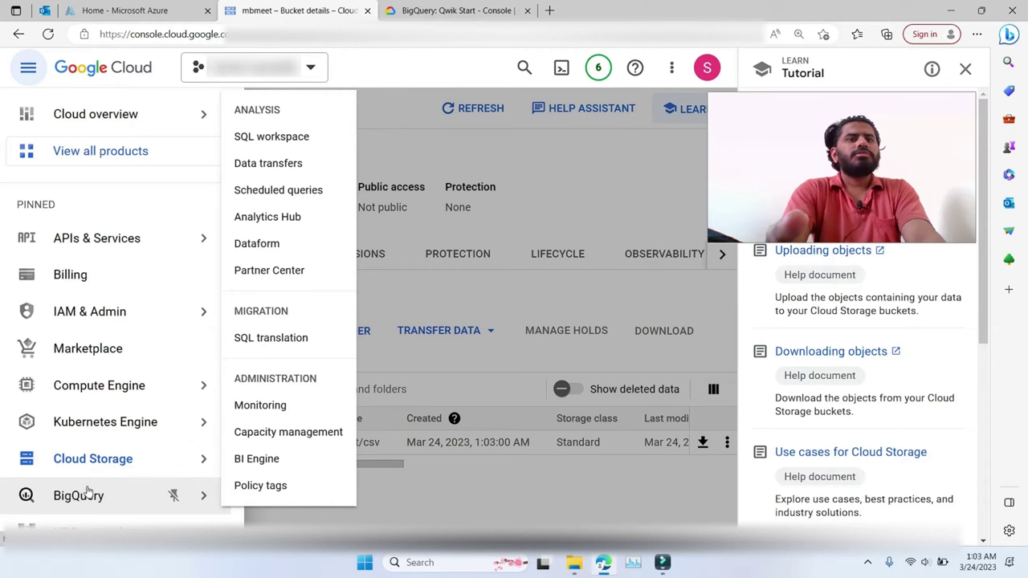
left_click(80, 495)
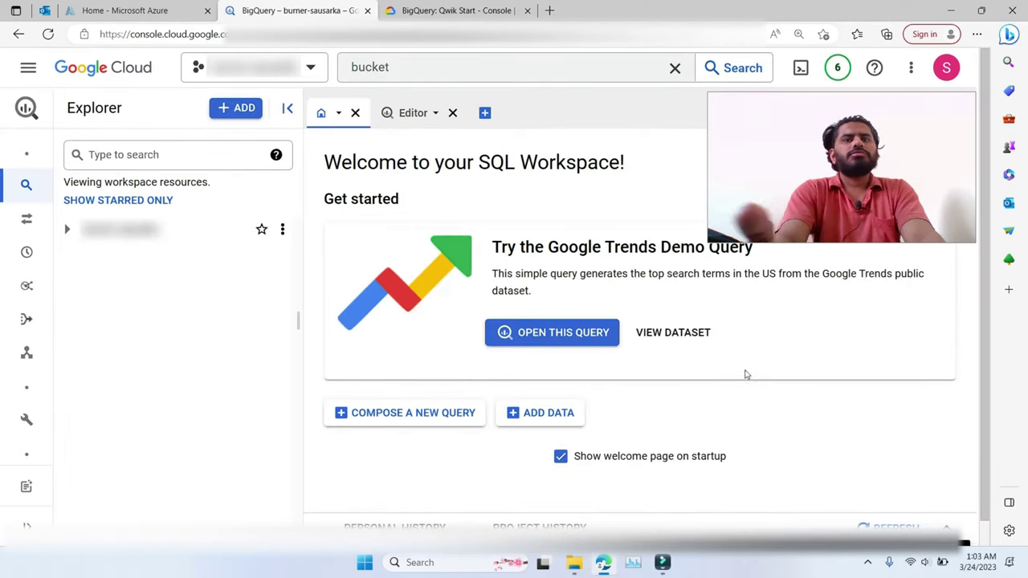
left_click(68, 230)
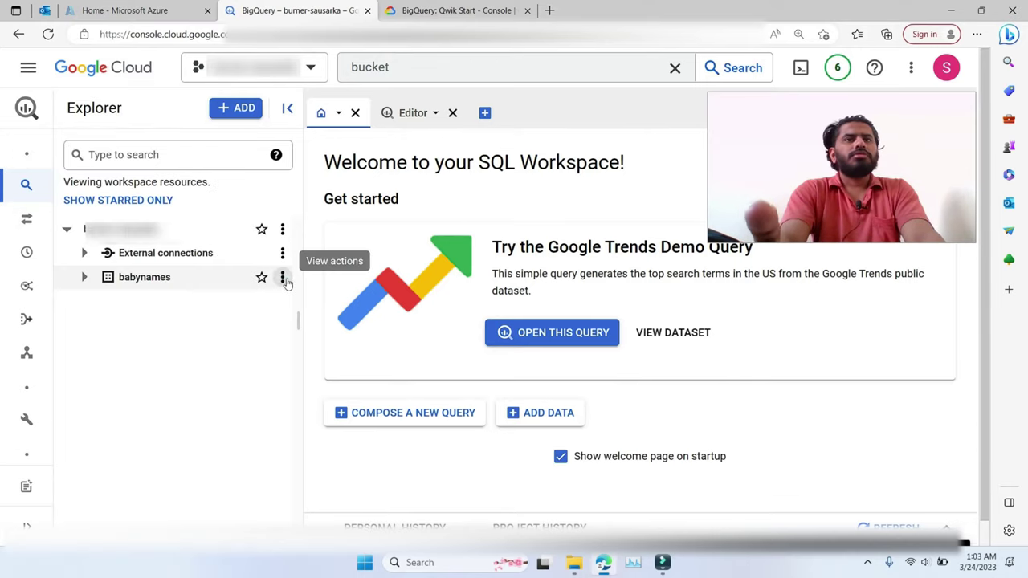
left_click(283, 277)
key("Escape")
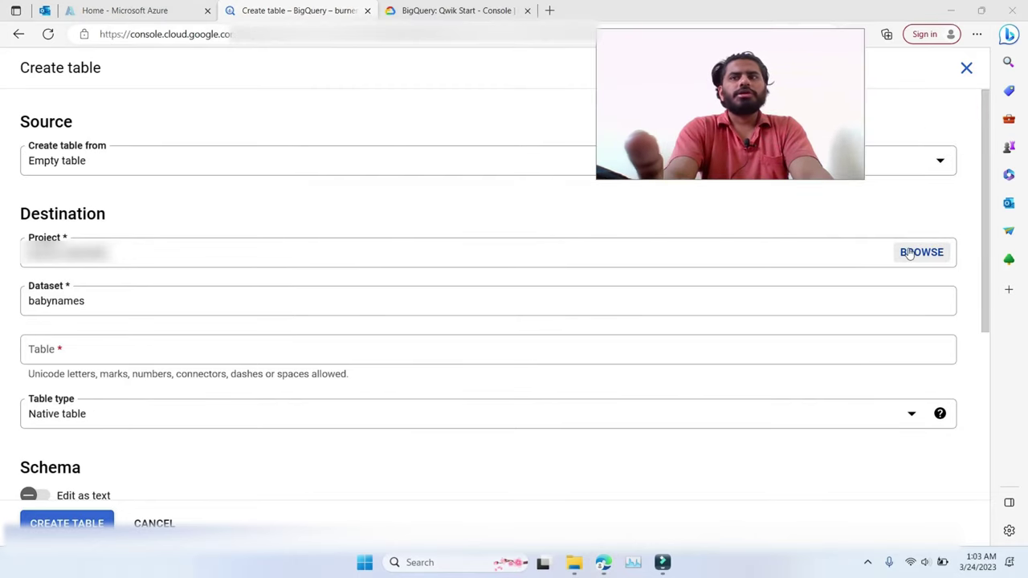
Step: Name the new table TVStars and keep Native table as its type
left_click(707, 347)
scroll(367, 263, "down", 1)
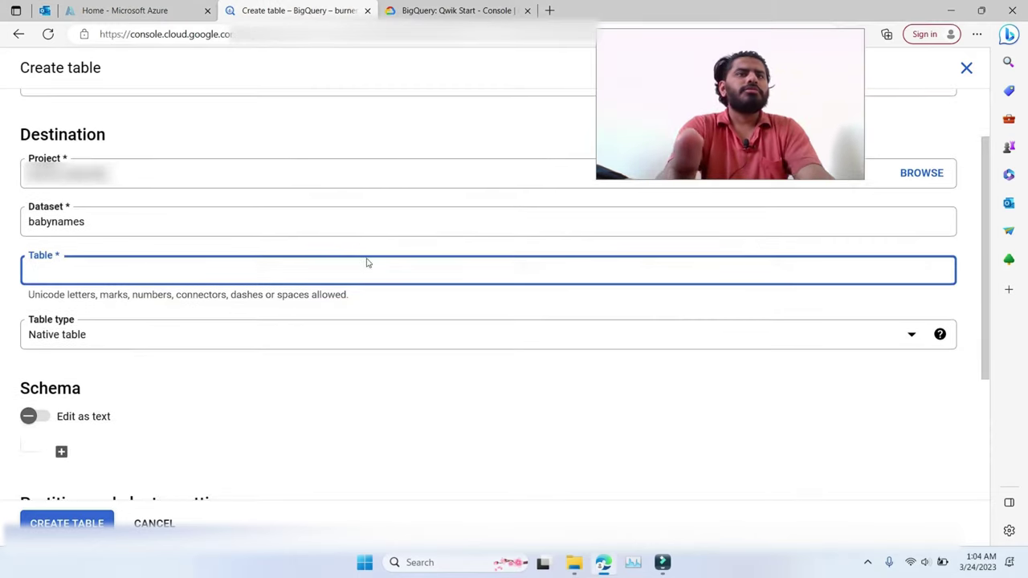
type("TVStars")
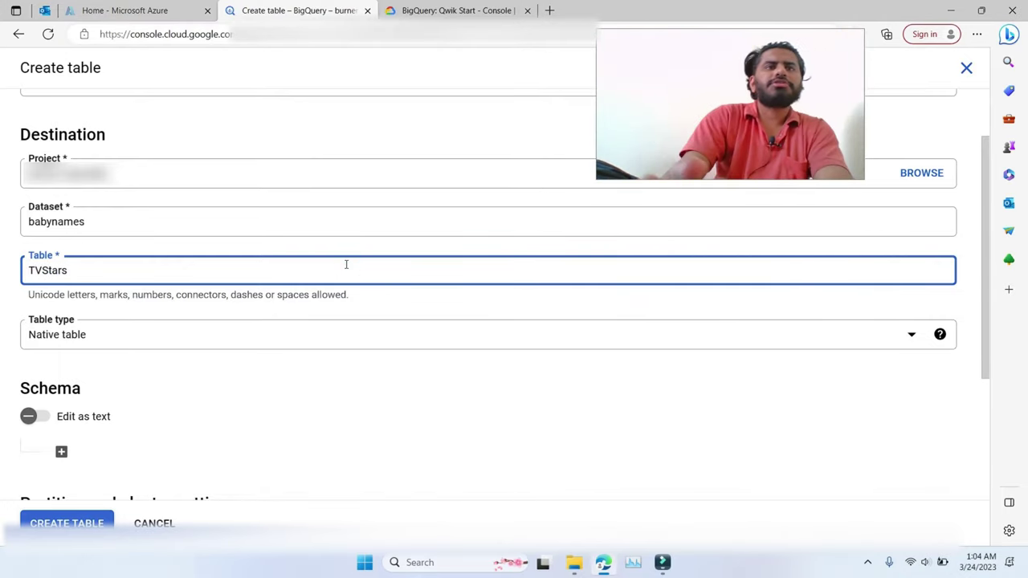
left_click(911, 335)
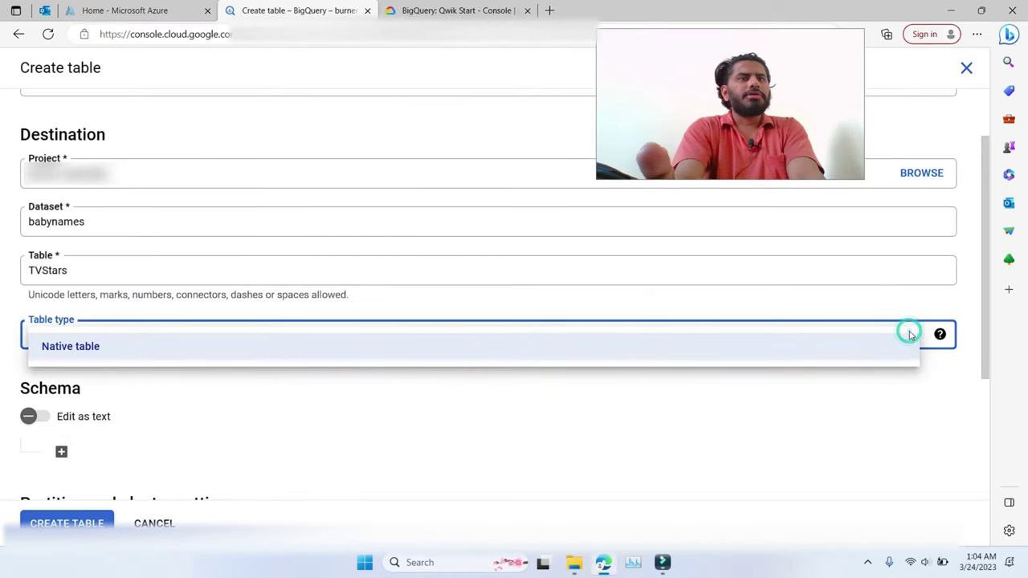
left_click(931, 414)
mouse_move(942, 337)
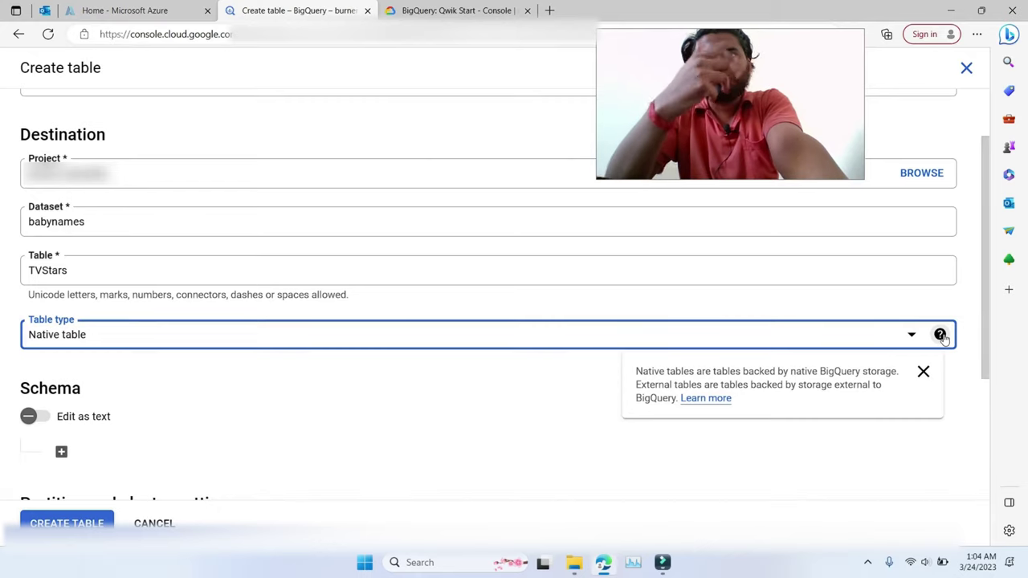
Step: Review the schema, partitioning and advanced options for the TVStars table
left_click_drag(986, 281, 969, 383)
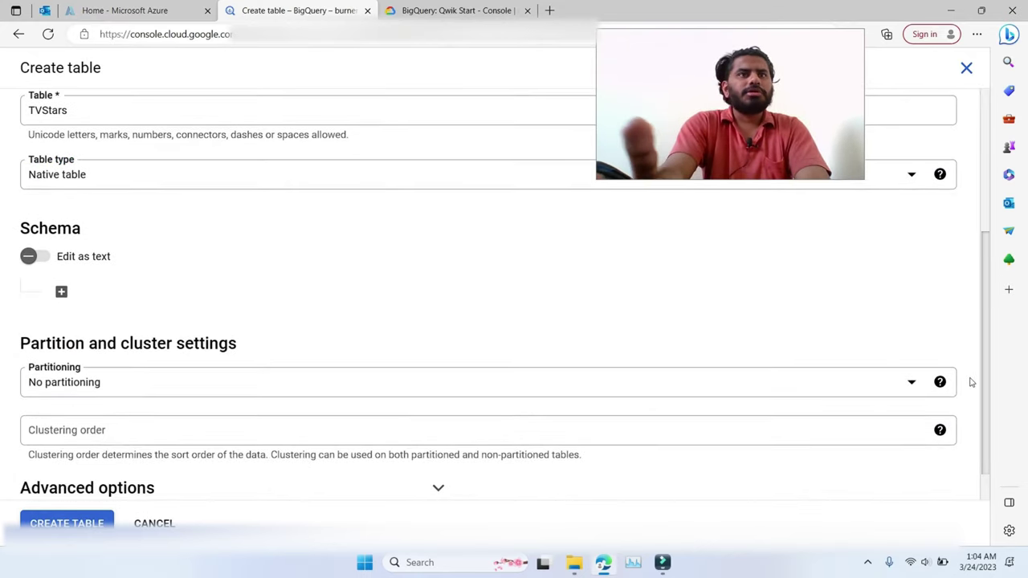
left_click(39, 257)
left_click(39, 257)
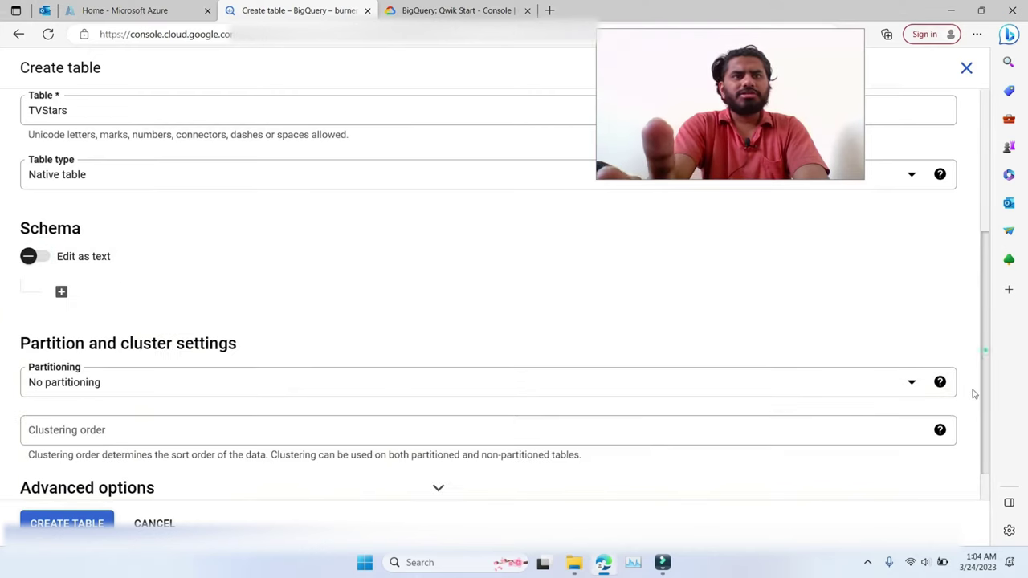
scroll(971, 401, "down", 1)
left_click(602, 346)
left_click(230, 480)
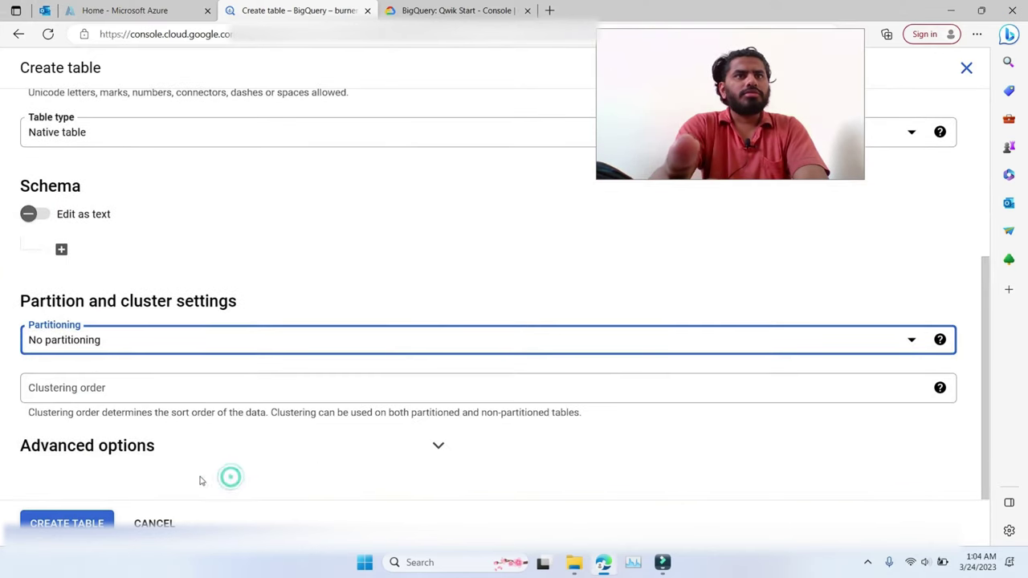
left_click(106, 445)
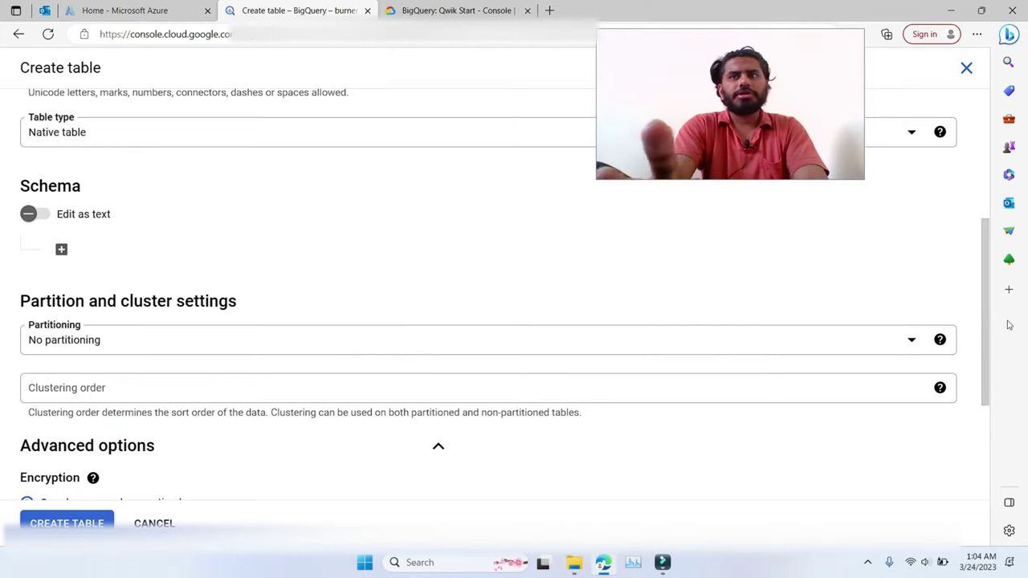
scroll(986, 321, "down", 2)
Step: Set the TVStars table to be created from Google Cloud Storage
scroll(987, 321, "up", 10)
left_click(131, 161)
left_click(131, 202)
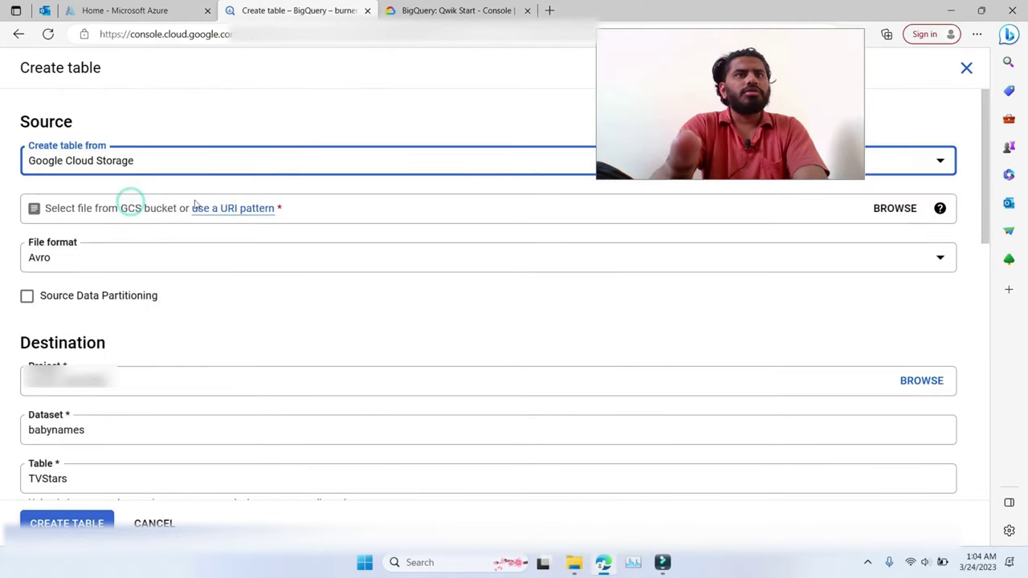
left_click_drag(772, 172, 796, 147)
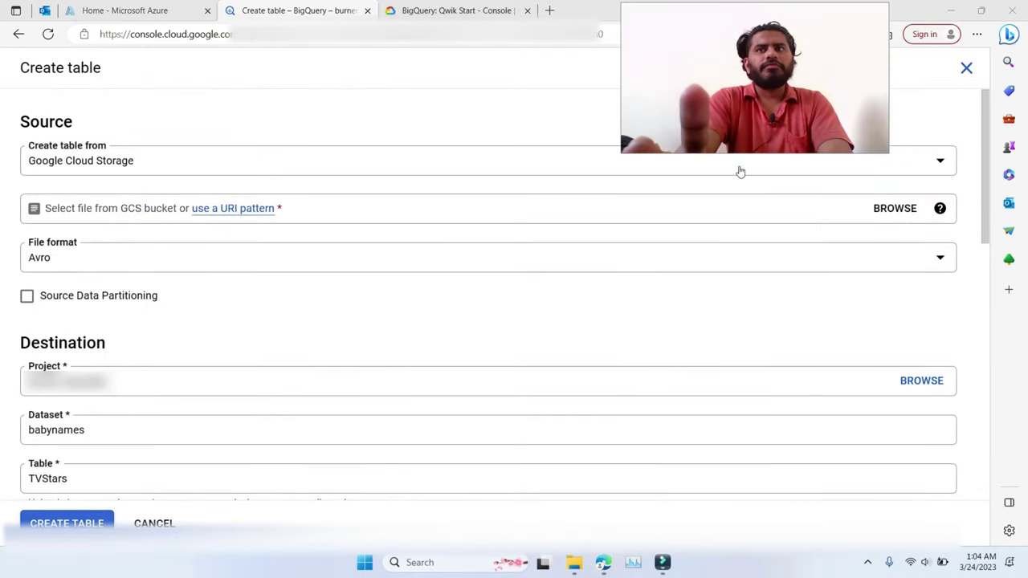
Step: Choose tvstars.csv from the mbmeet bucket as the table's source file
left_click(883, 208)
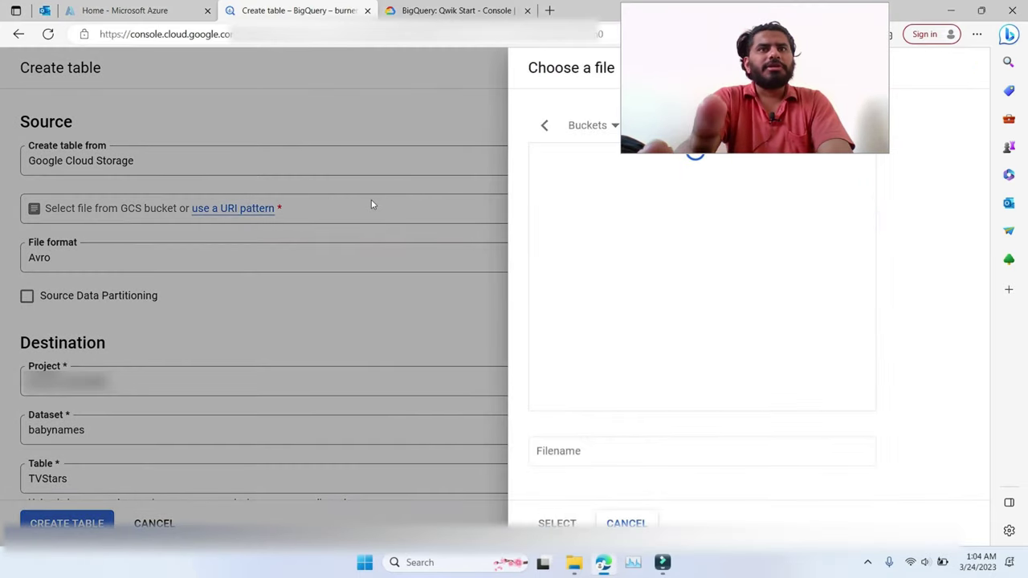
left_click_drag(743, 94, 259, 153)
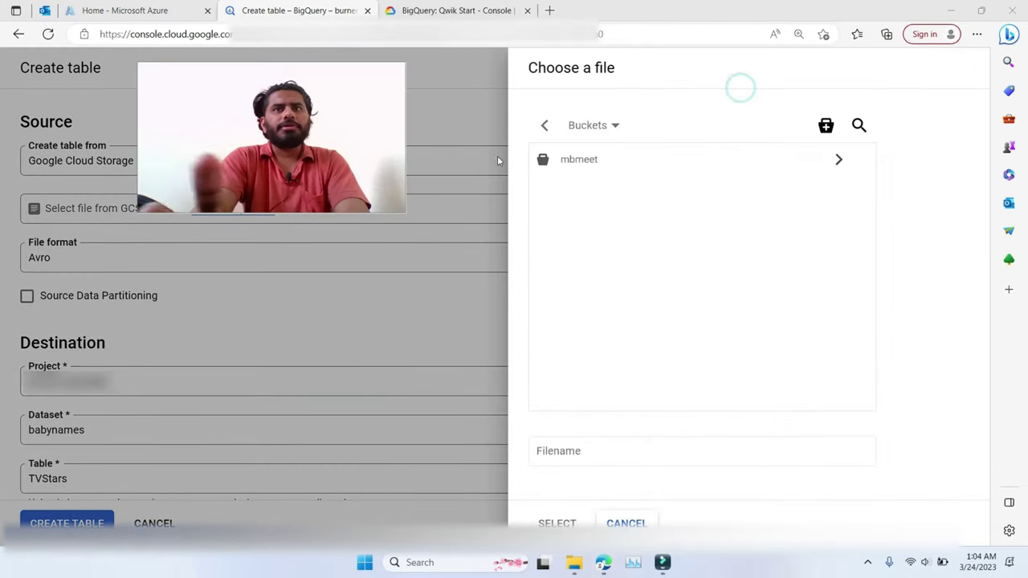
left_click(579, 163)
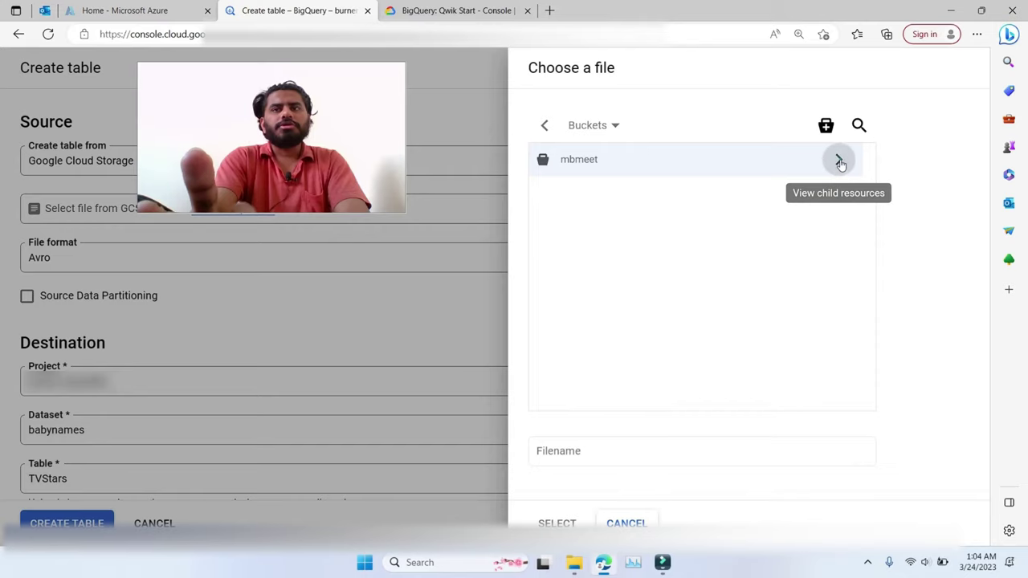
left_click(839, 160)
left_click(571, 161)
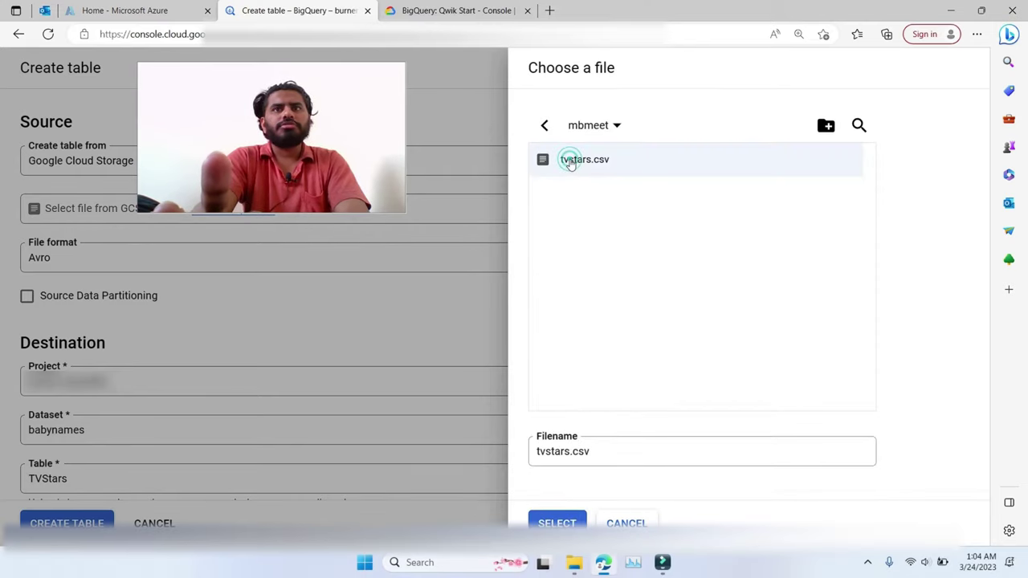
left_click(558, 523)
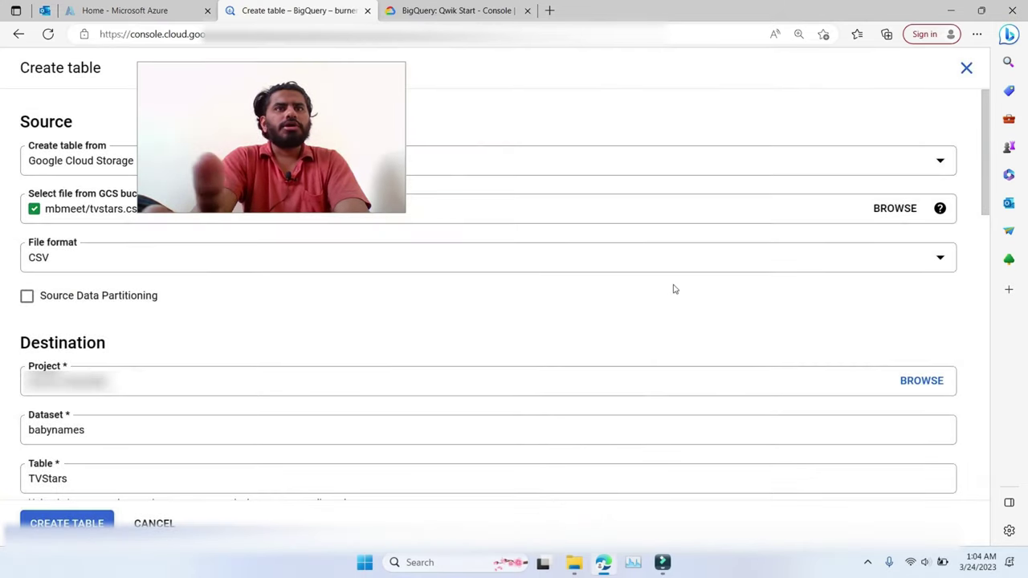
left_click_drag(265, 108, 465, 133)
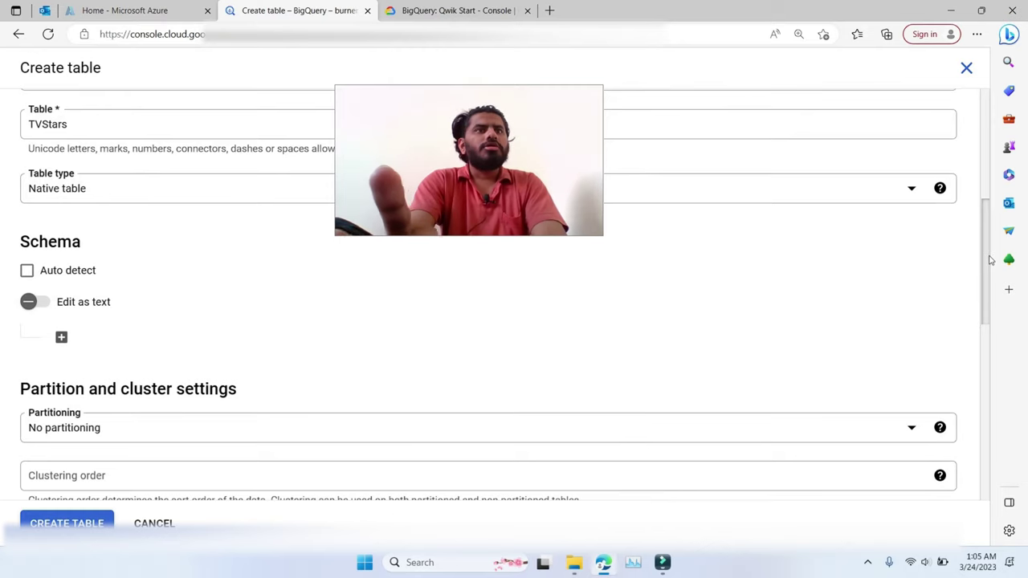
left_click(26, 274)
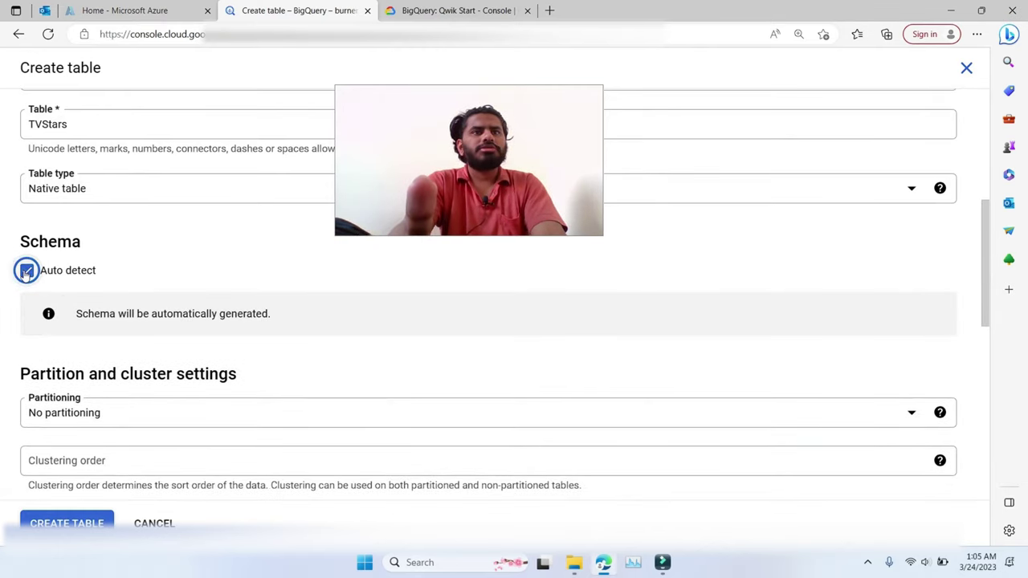
left_click(27, 270)
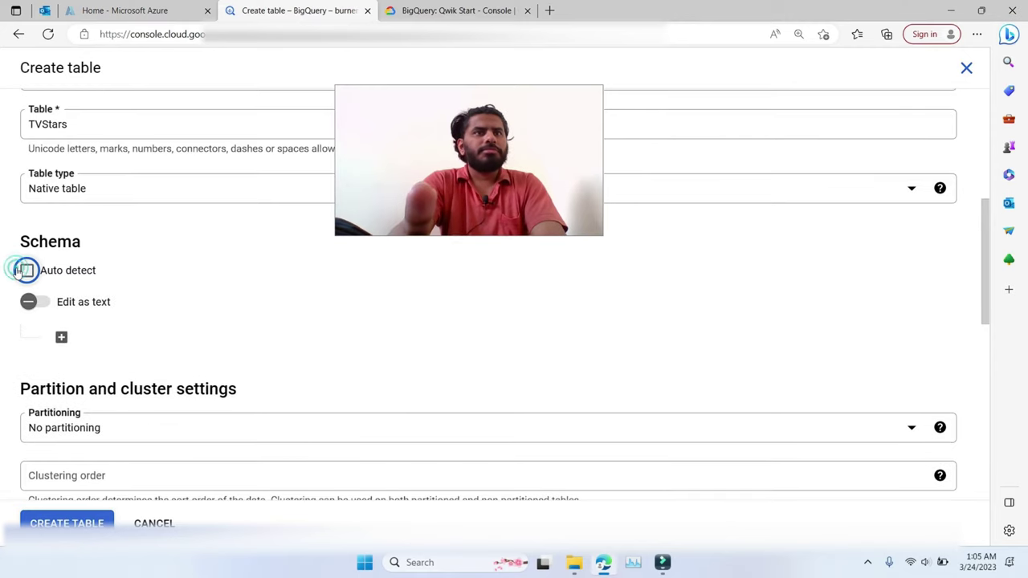
left_click(36, 301)
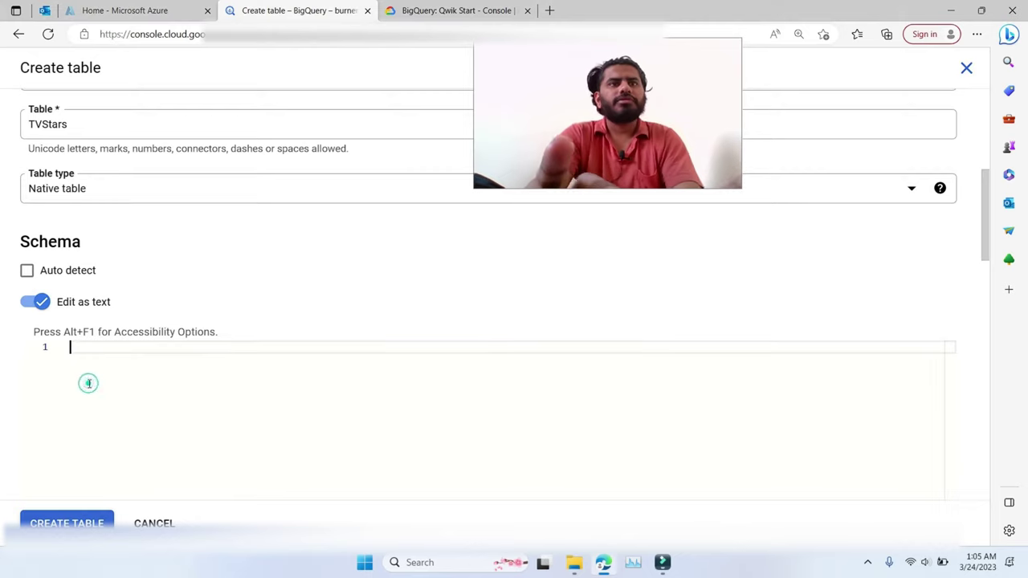
key("alt+F1")
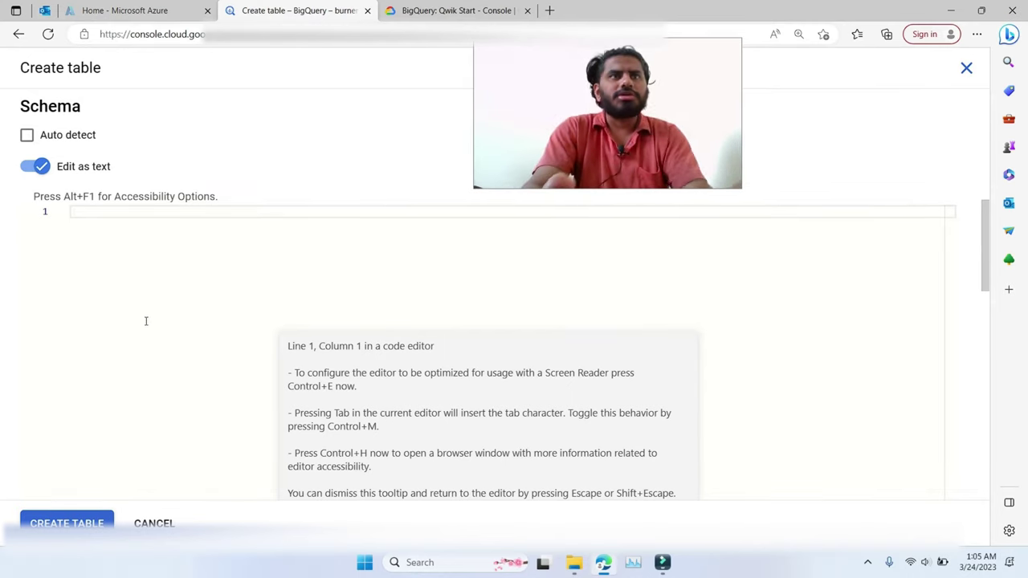
left_click(145, 287)
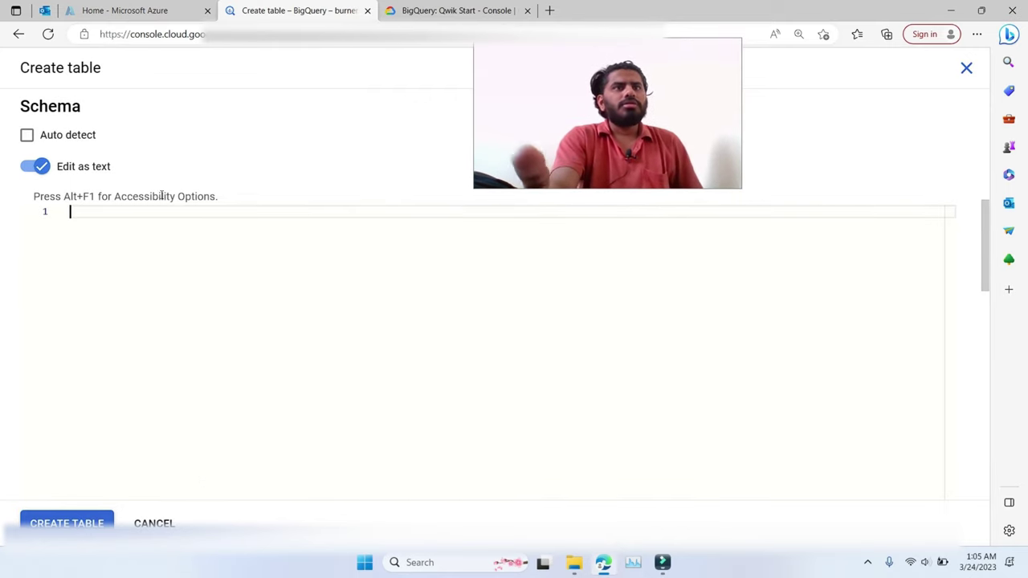
left_click(42, 166)
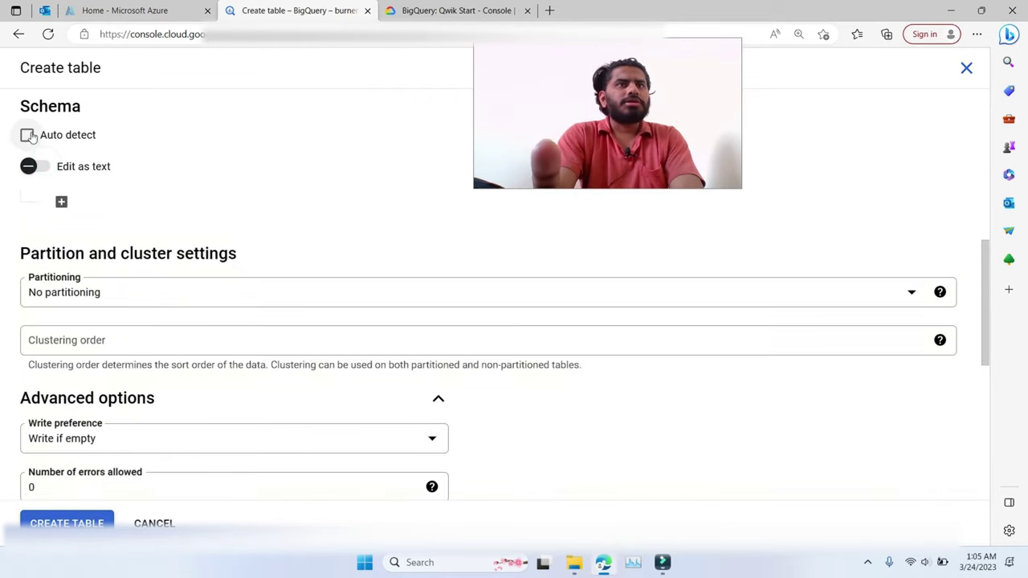
Step: Enable schema auto-detection for the TVStars table and leave the clustering order empty
left_click(27, 136)
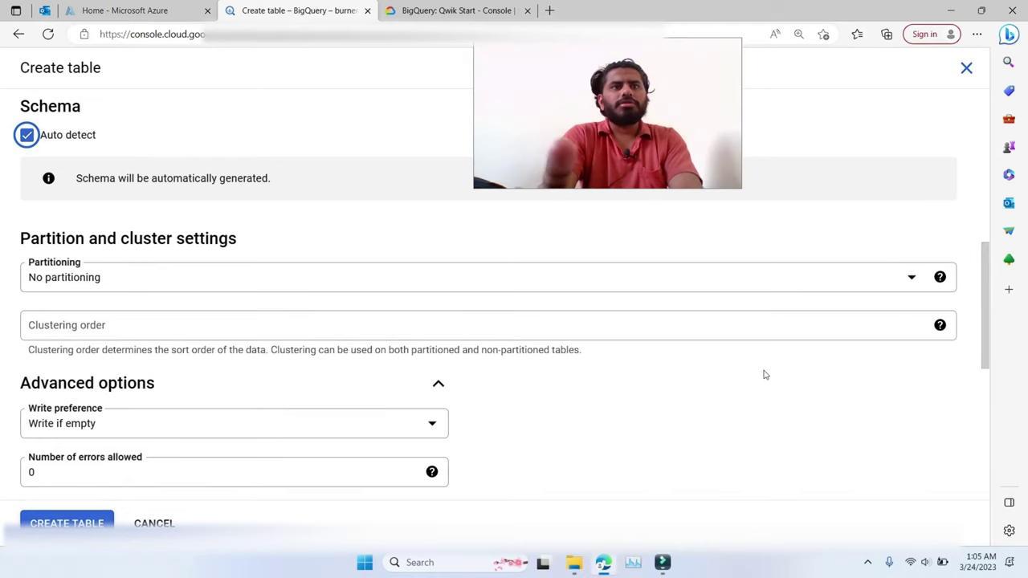
left_click(130, 325)
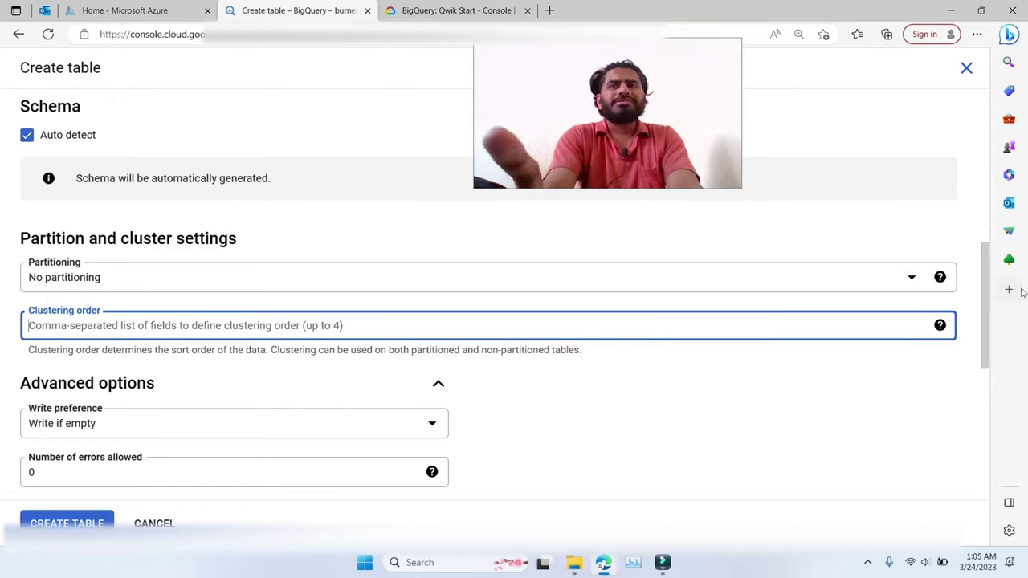
Step: Review the write preference choices in the advanced options, keeping Write if empty
left_click_drag(984, 294, 988, 368)
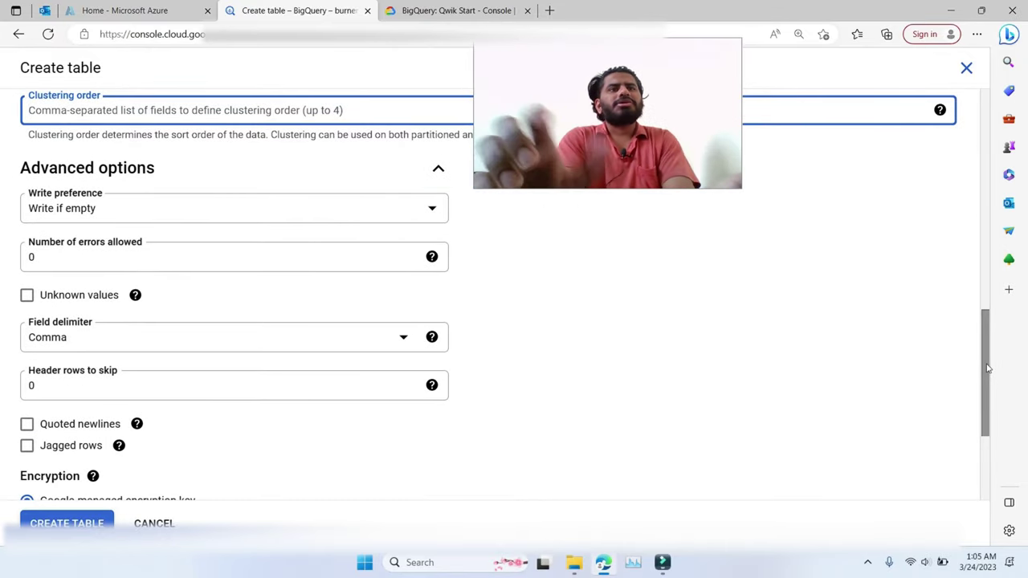
left_click(357, 199)
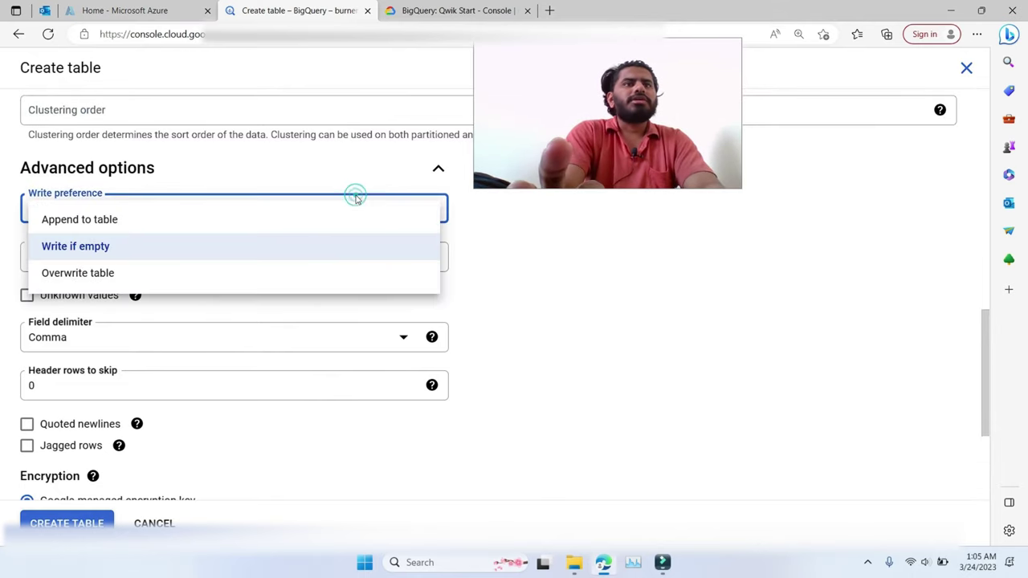
left_click(571, 256)
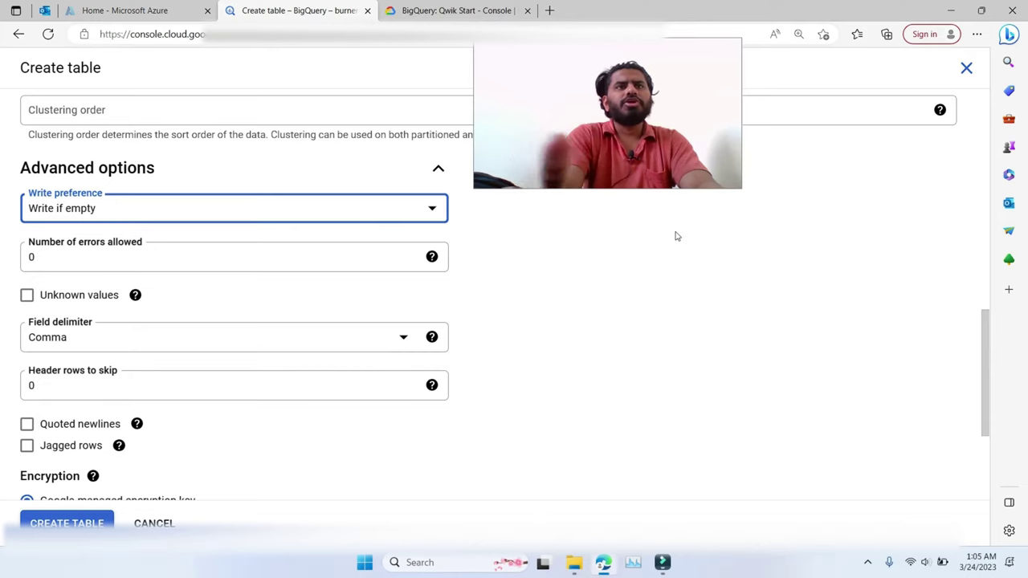
left_click(141, 214)
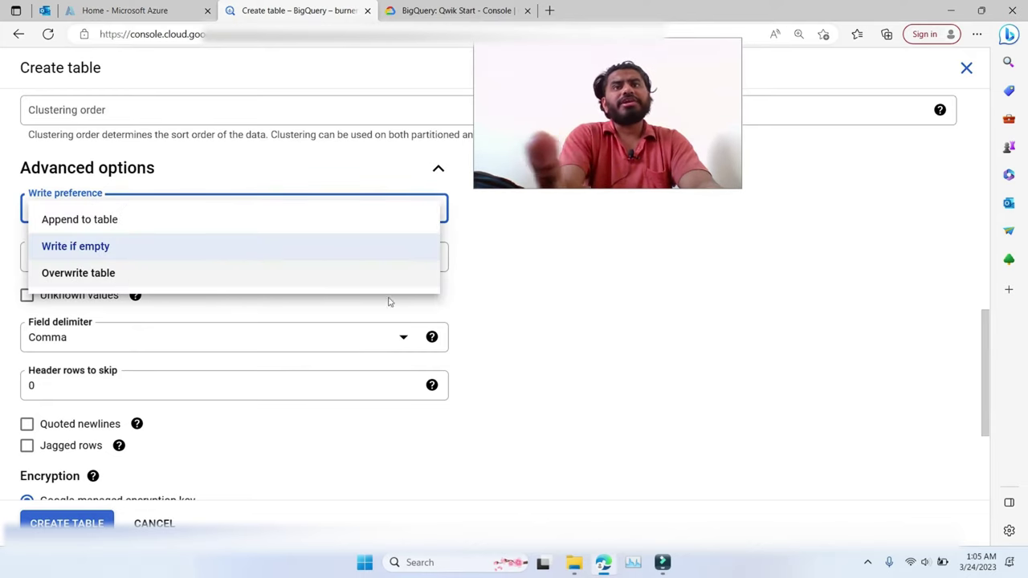
left_click(603, 333)
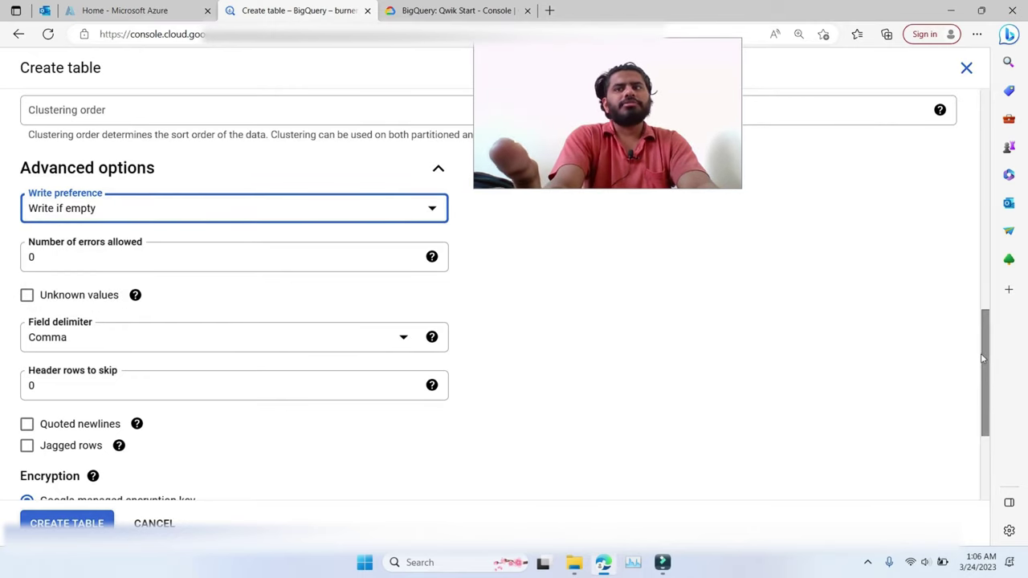
left_click_drag(983, 357, 985, 401)
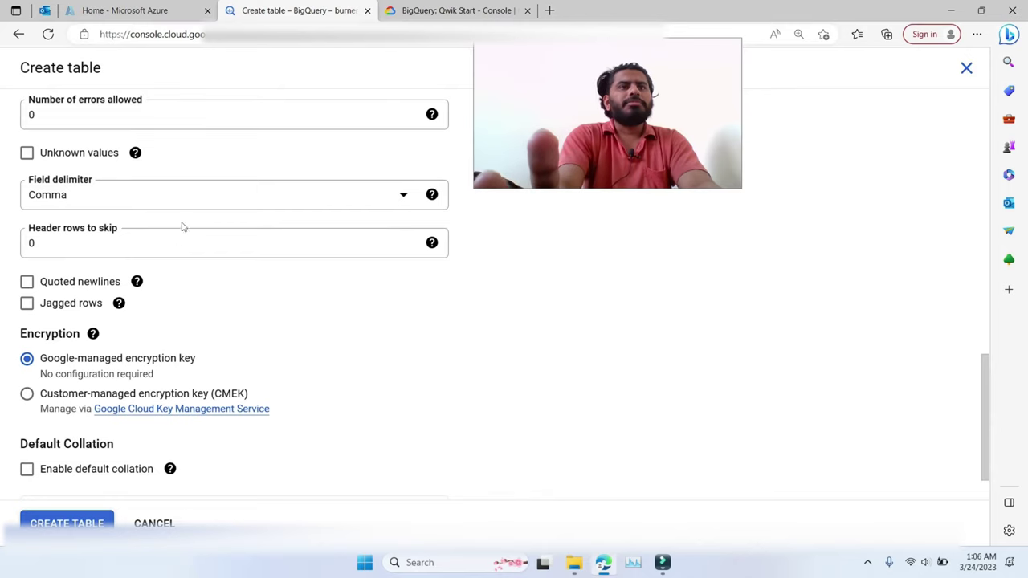
left_click(209, 207)
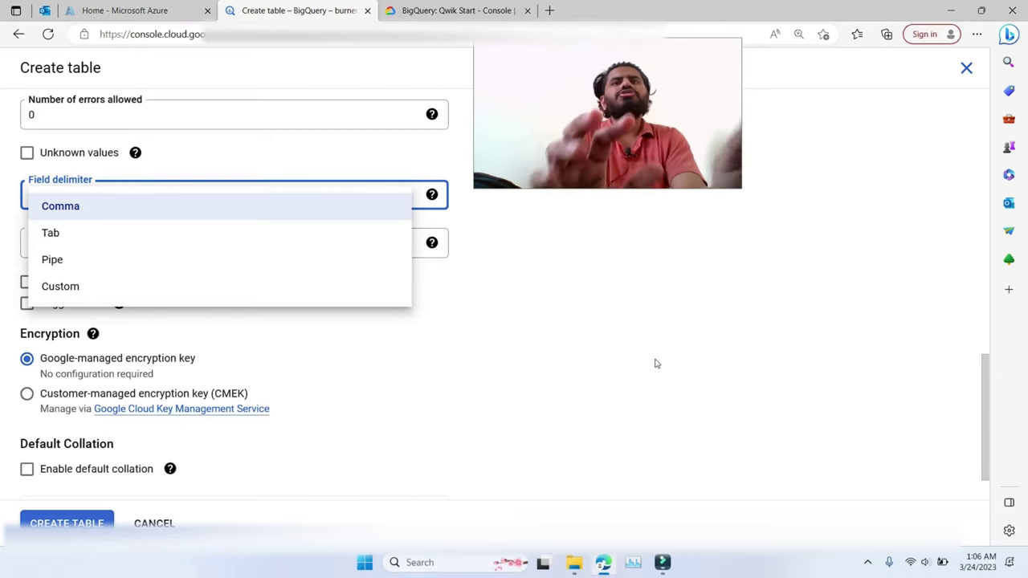
left_click(166, 287)
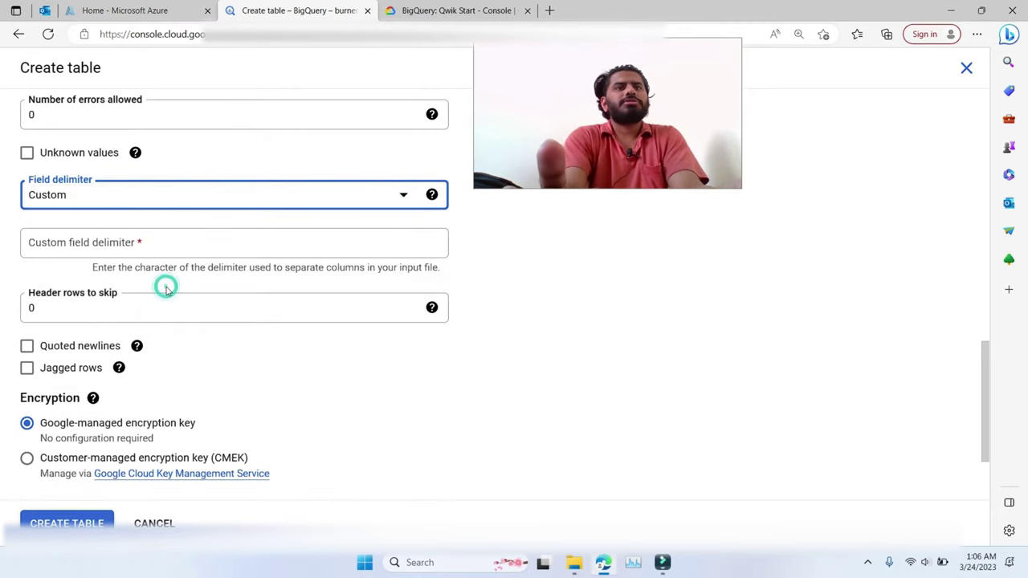
left_click(122, 251)
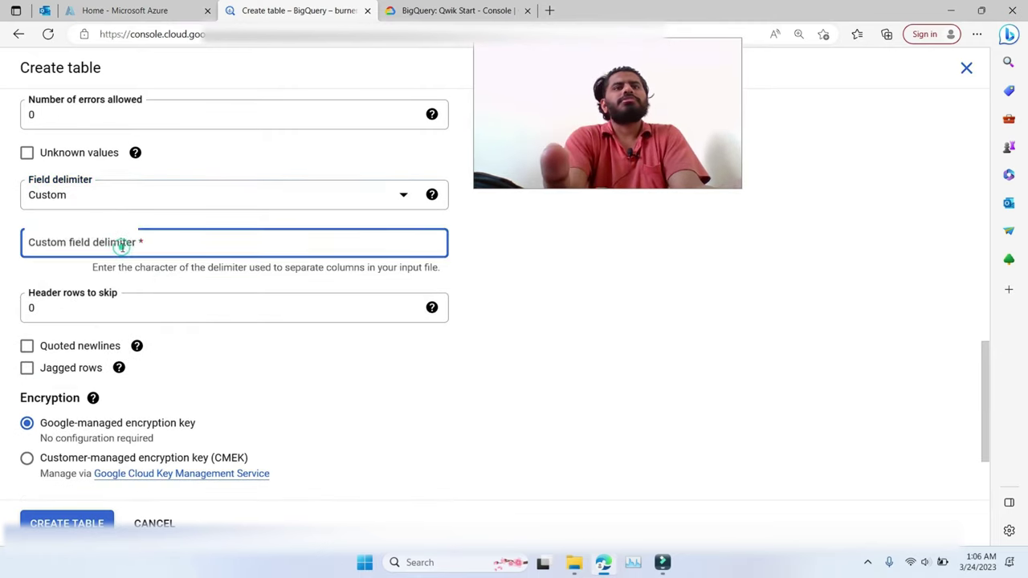
left_click(395, 201)
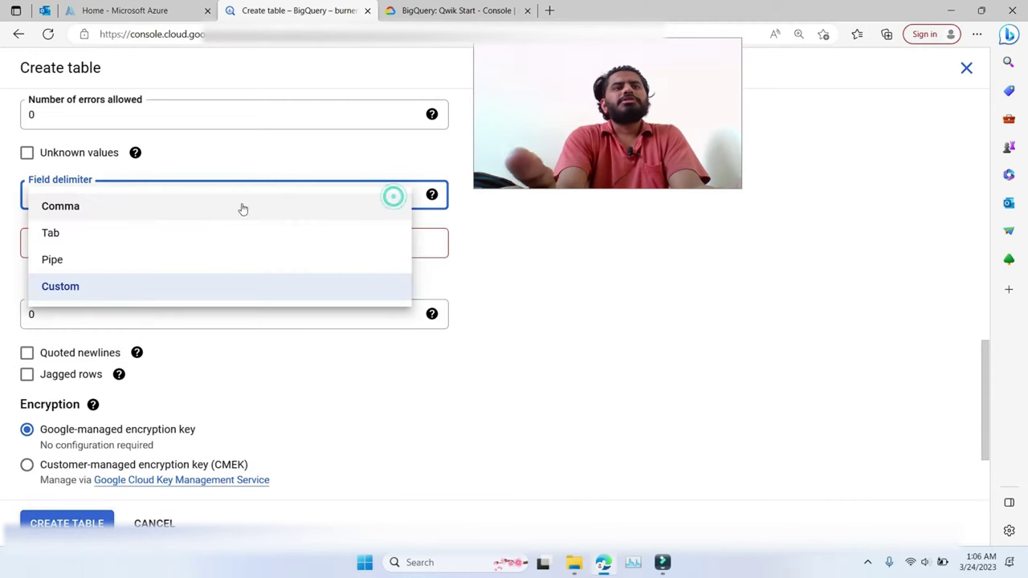
left_click(95, 213)
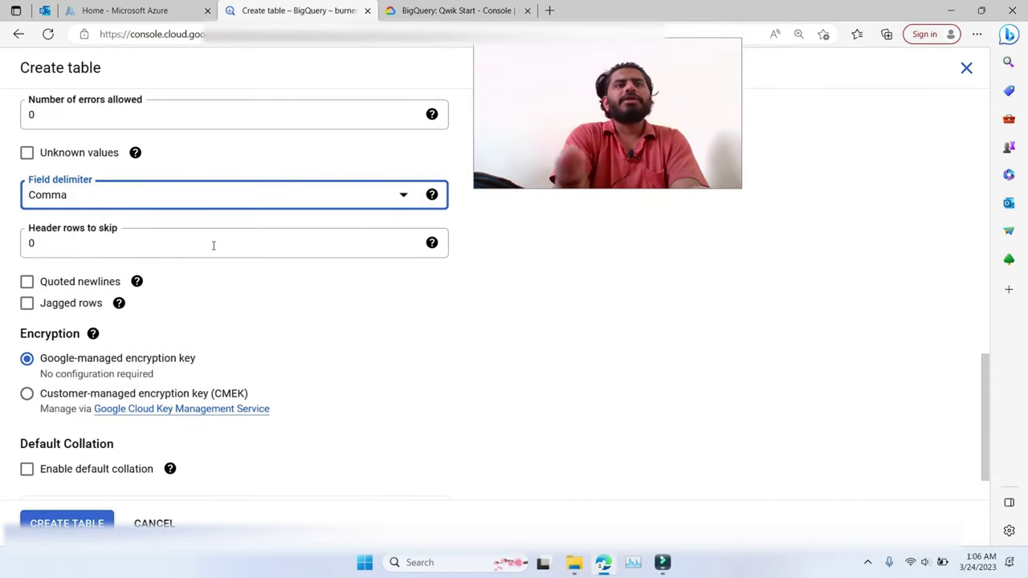
Step: Check the help on header rows to skip, keep the value at 0, and create the TVStars table
left_click(213, 245)
left_click(432, 242)
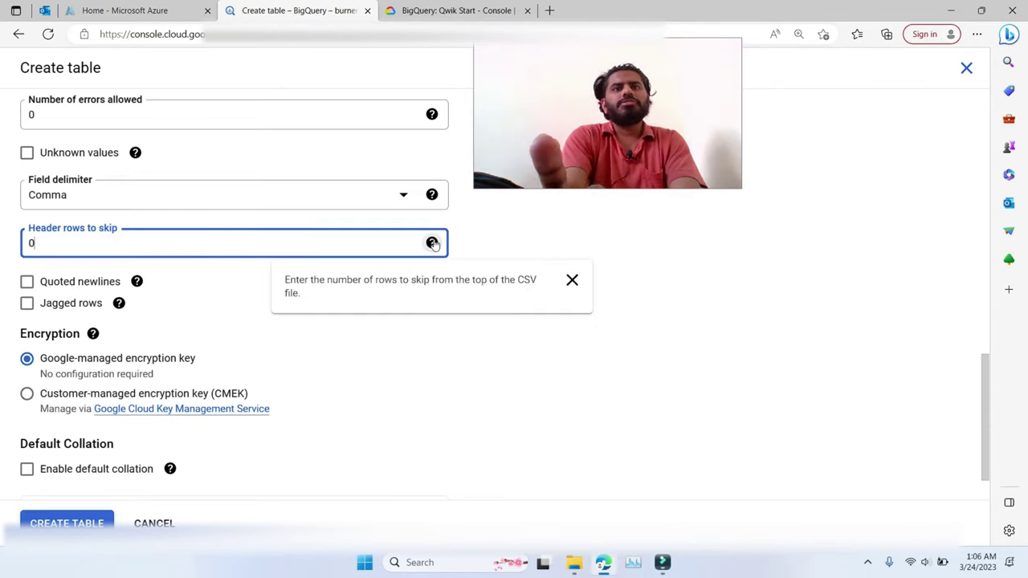
left_click(30, 243)
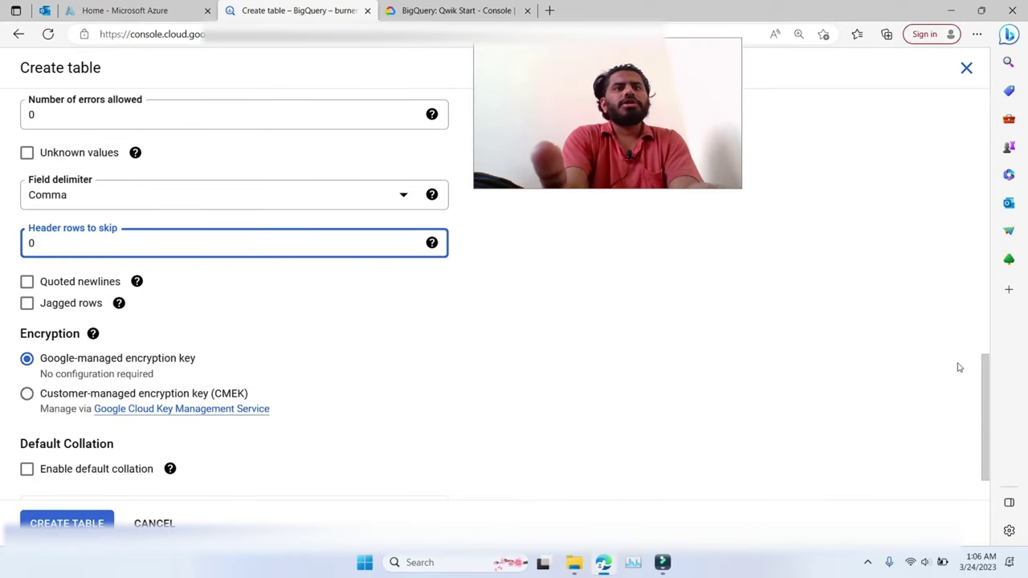
scroll(987, 379, "down", 1)
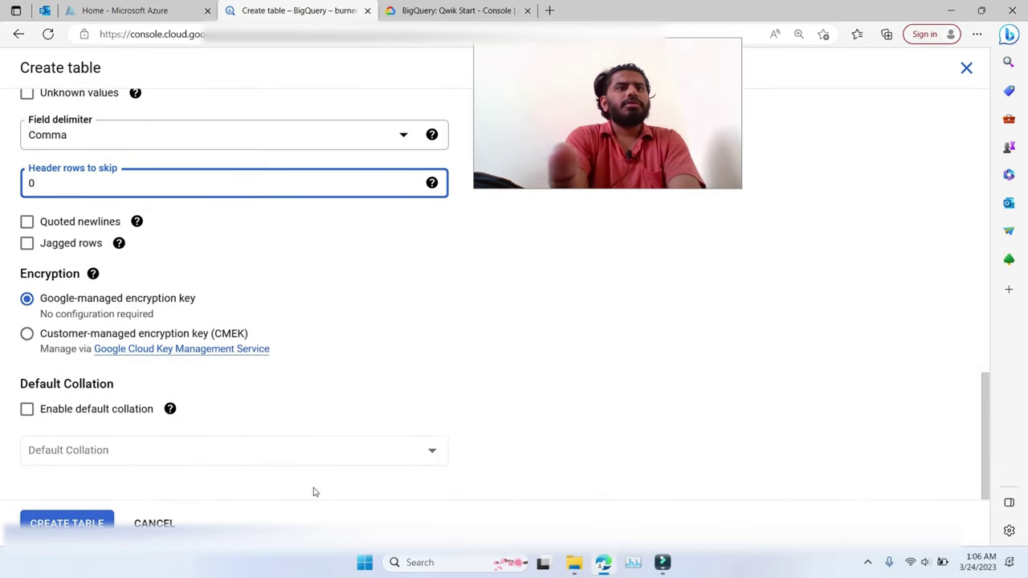
left_click(67, 523)
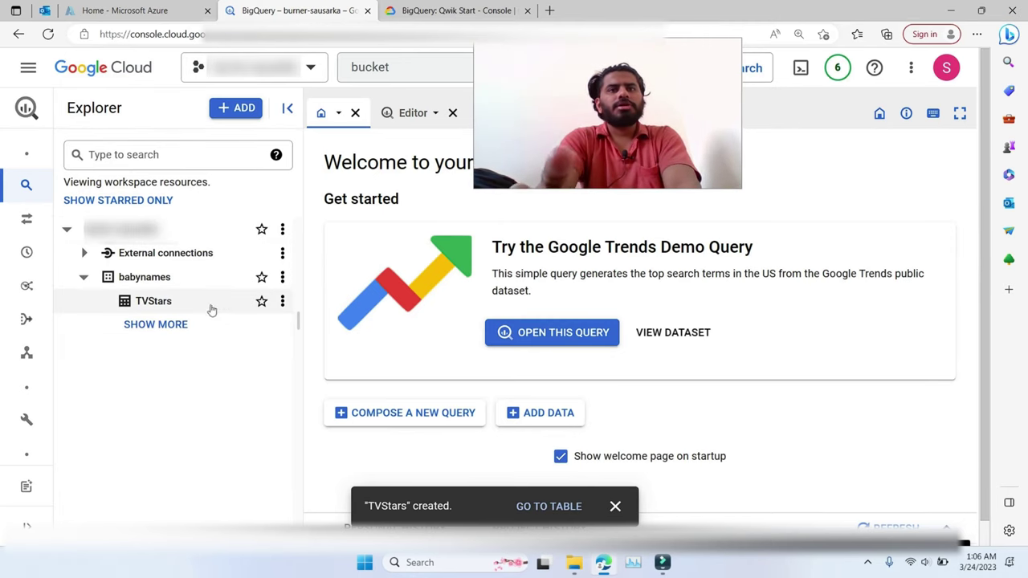
Step: Open the TVStars table from the babynames dataset to show its schema
left_click(152, 301)
right_click(153, 302)
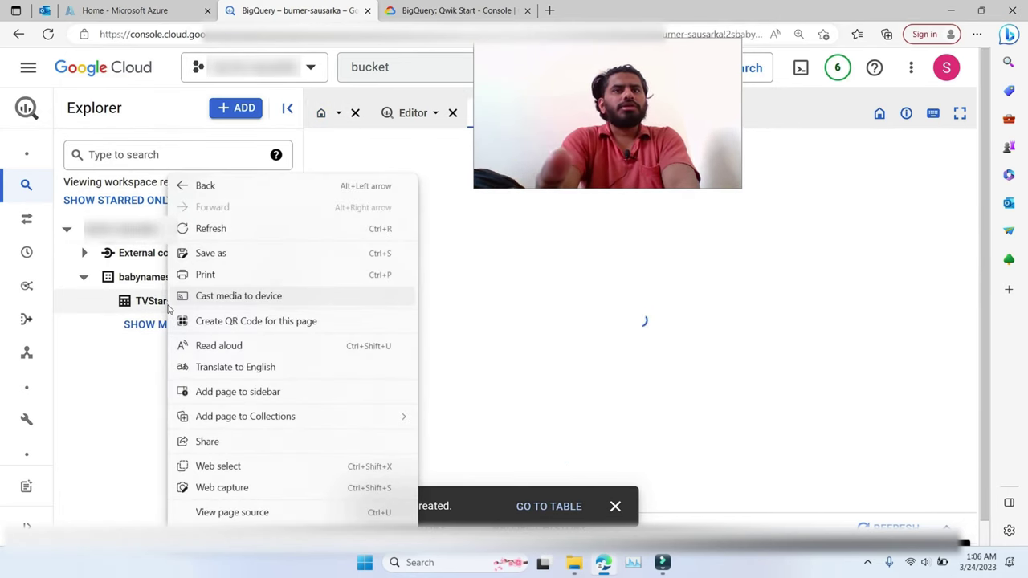
left_click(130, 370)
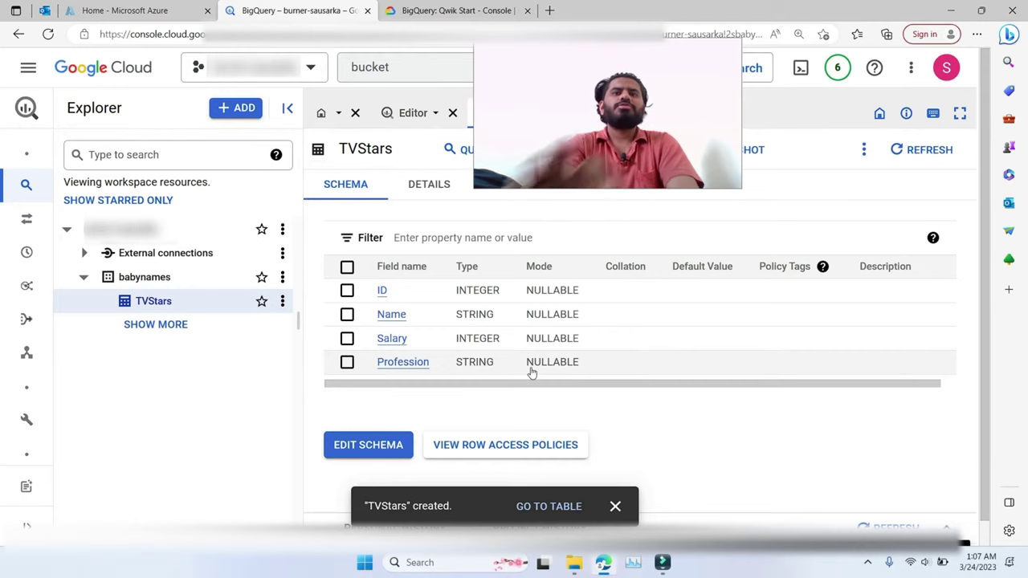
Step: Examine the TVStars fields and the Salary field's type in the schema editor, and close it without saving
left_click(361, 444)
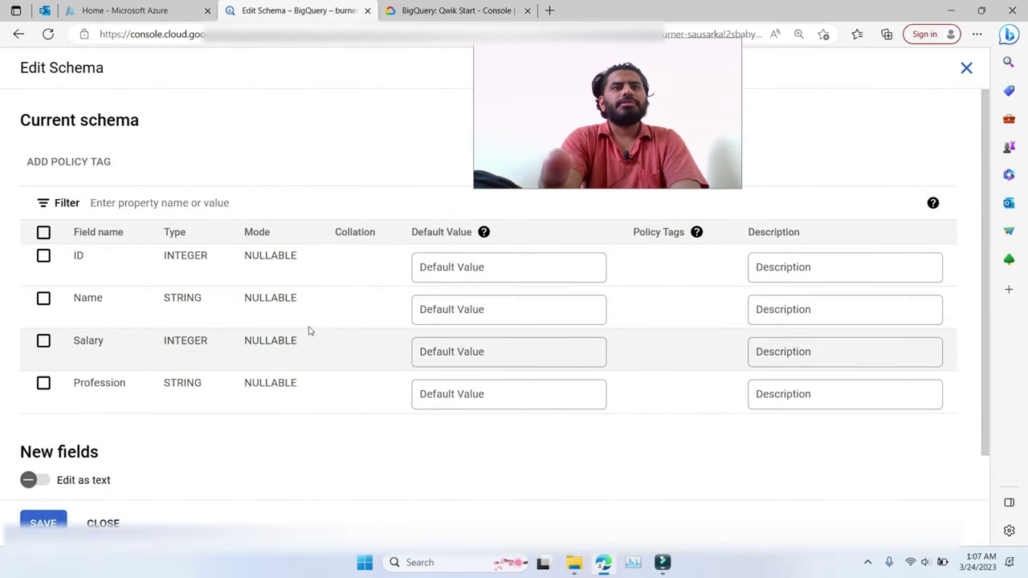
left_click(177, 286)
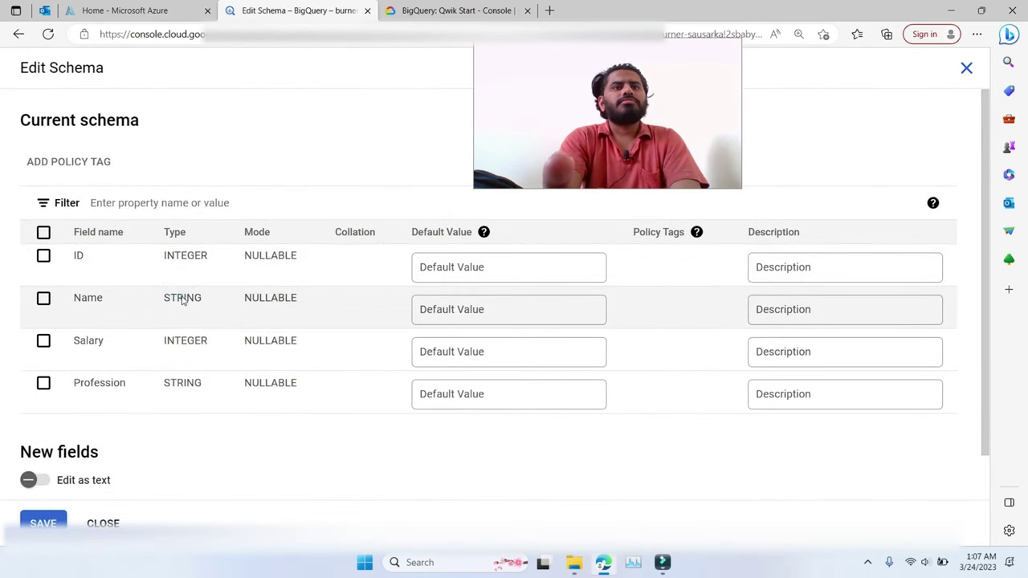
left_click(181, 296)
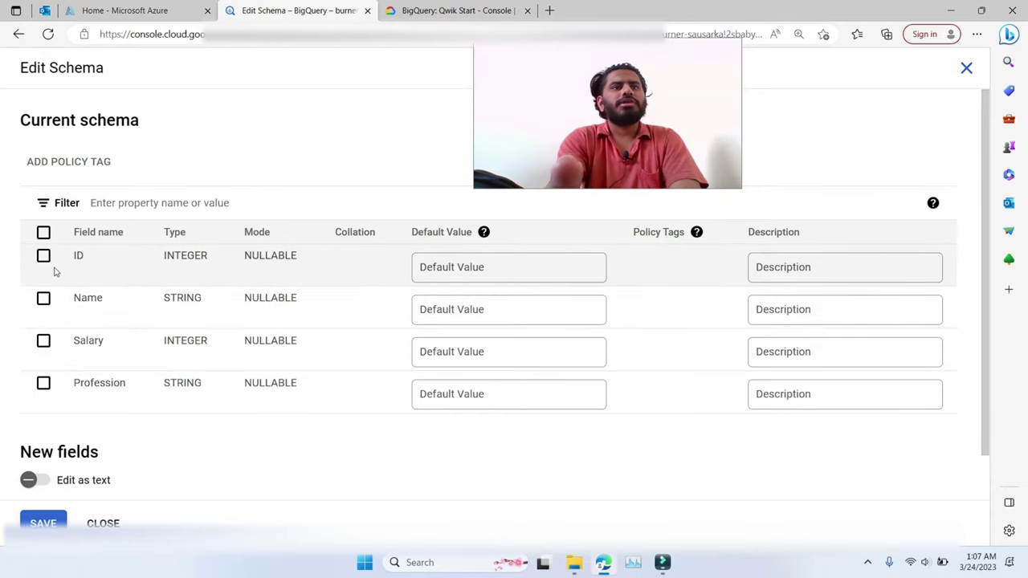
left_click(44, 342)
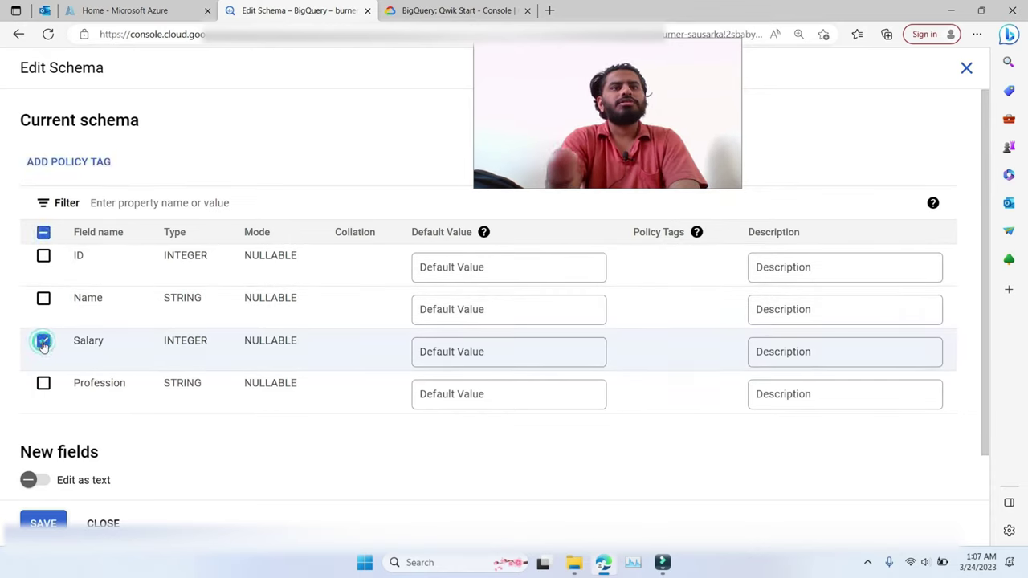
double_click(165, 341)
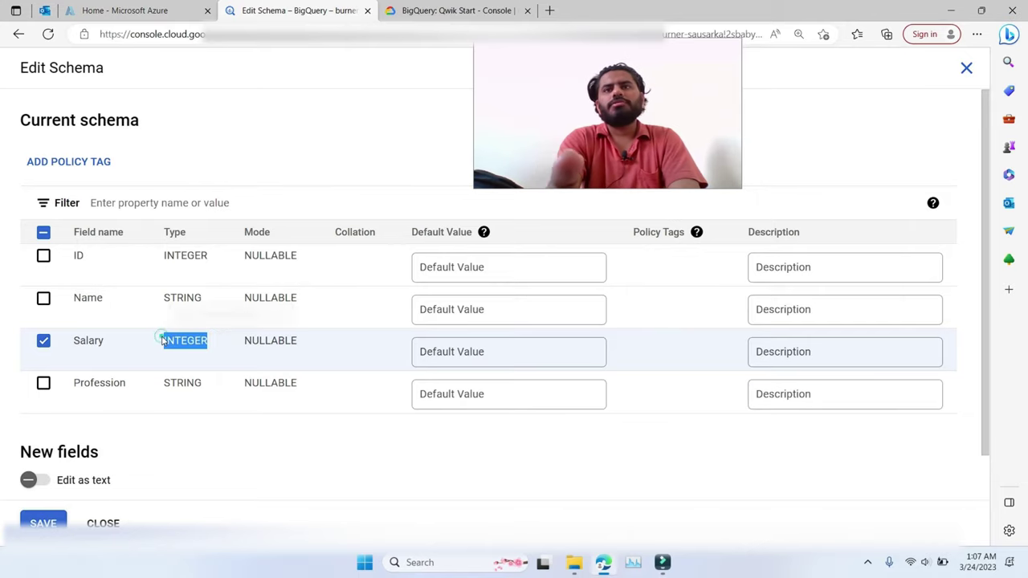
left_click_drag(985, 418, 988, 464)
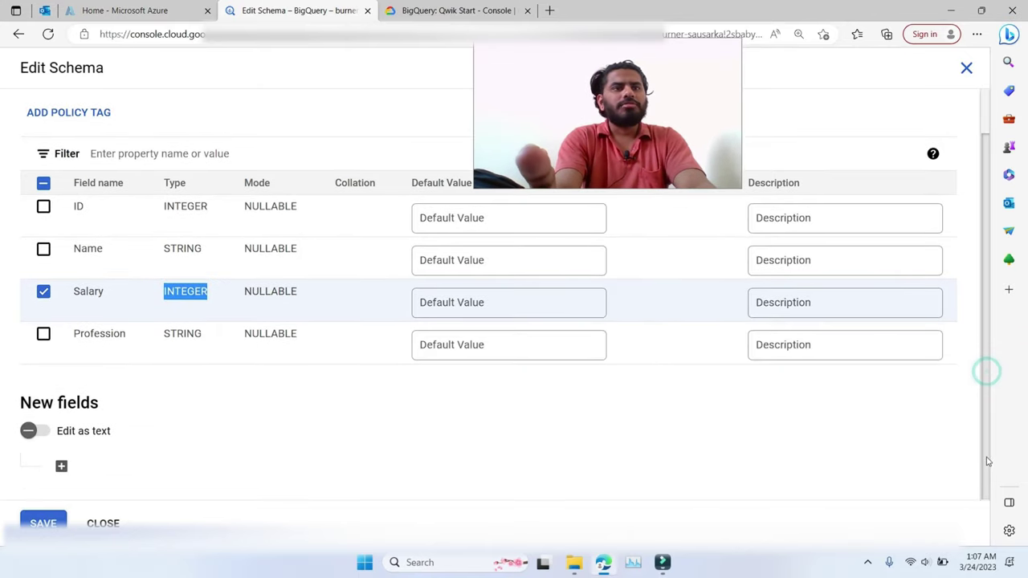
left_click(105, 524)
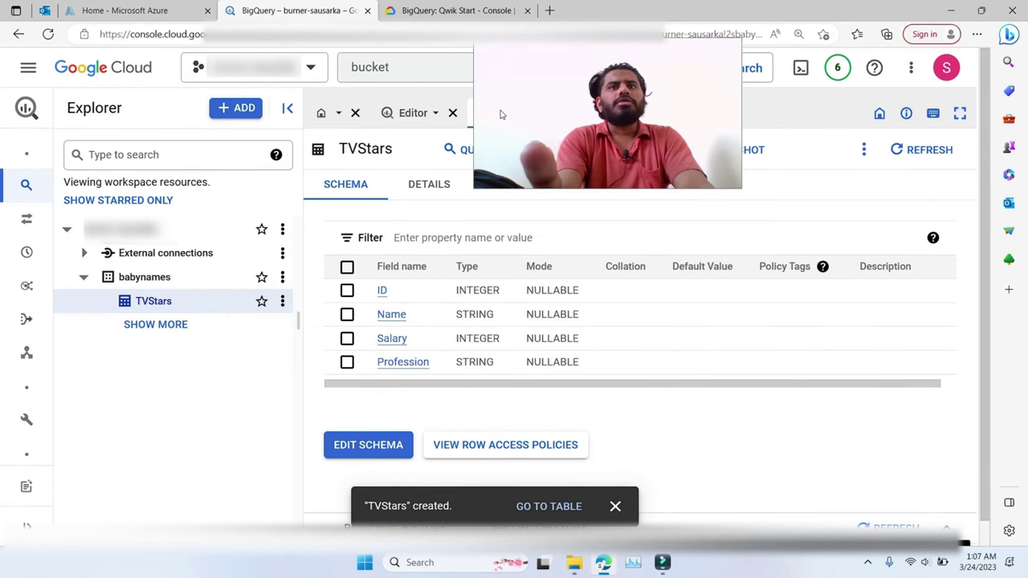
Step: Query the TVStars table in a new tab, selecting all columns (*) with LIMIT 1000, and run the query
left_click(438, 186)
left_click(482, 149)
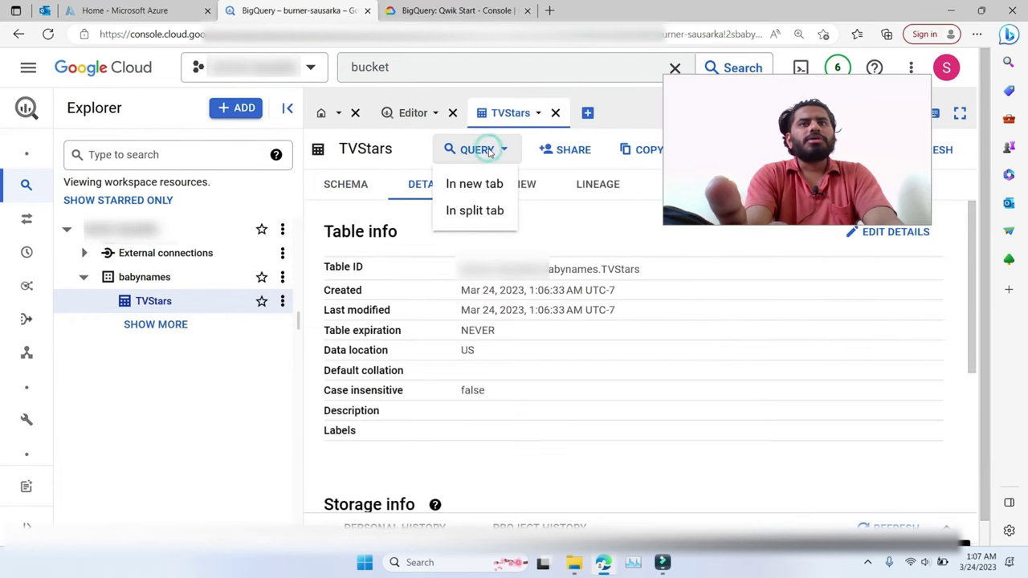
left_click(482, 183)
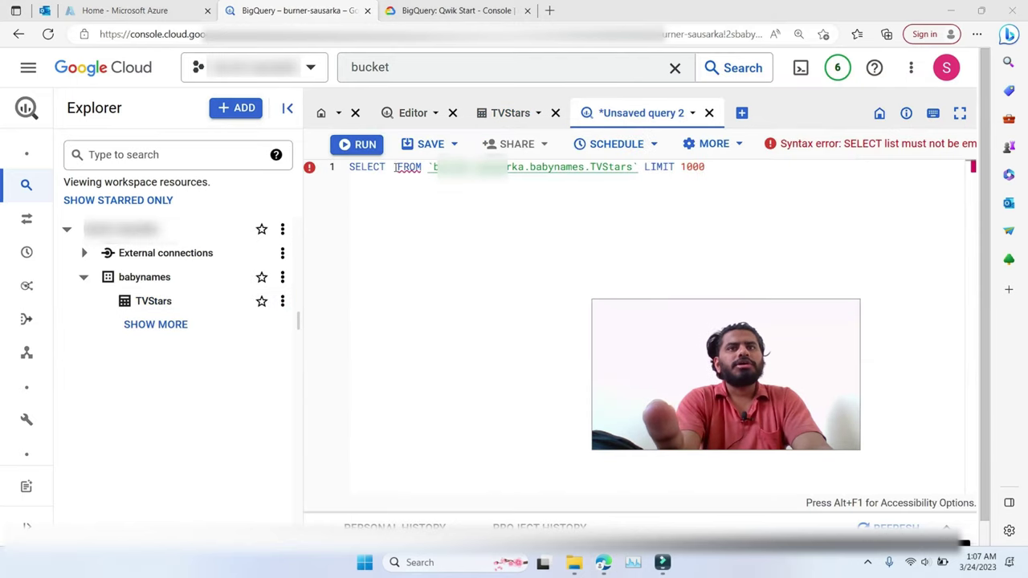
left_click(395, 167)
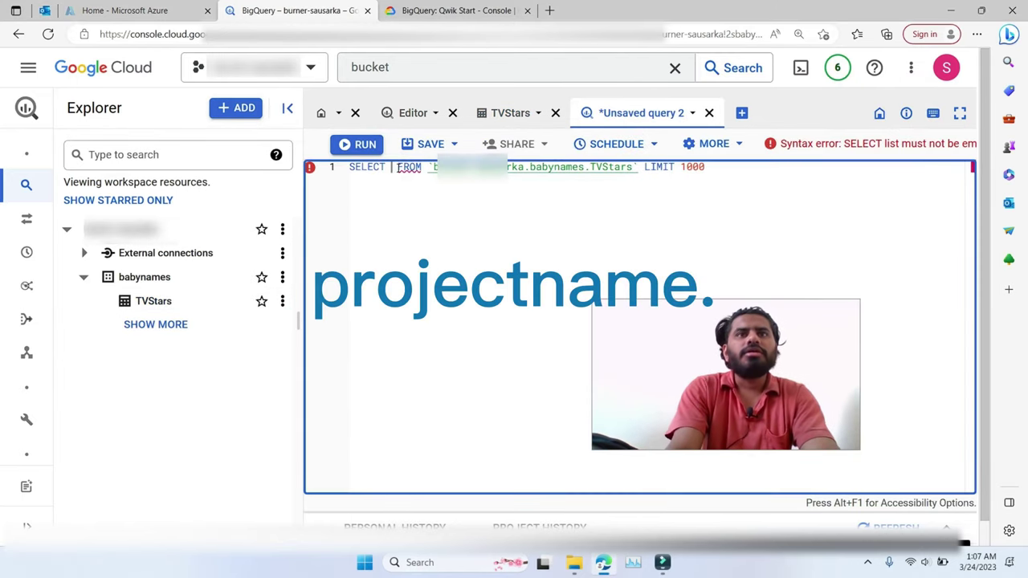
type("*")
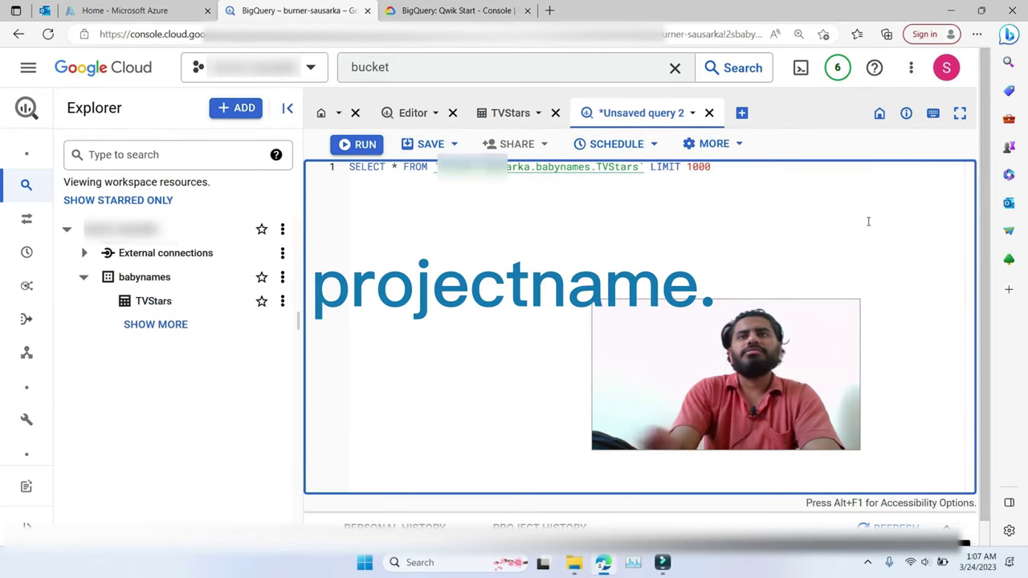
left_click(354, 145)
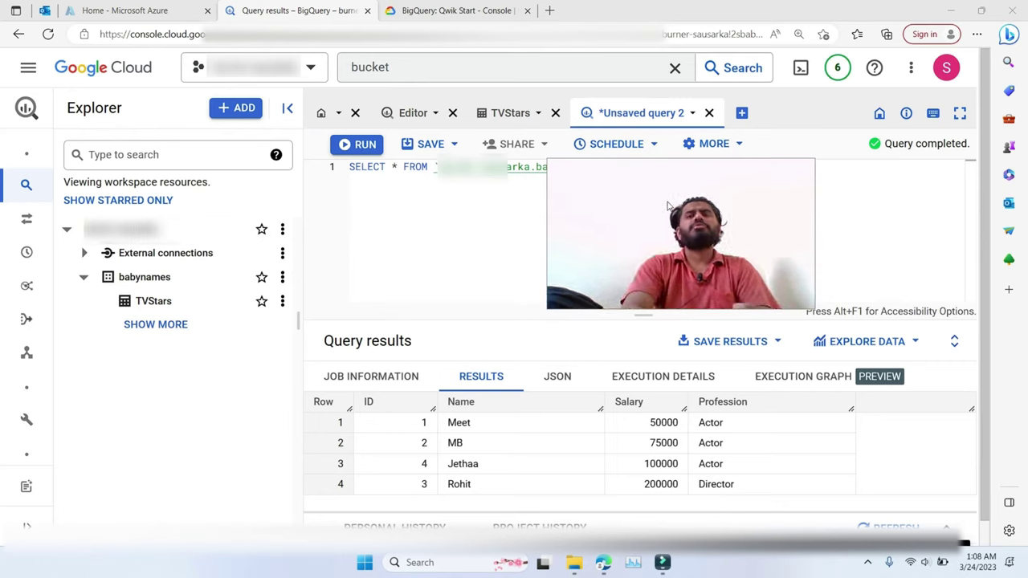
Step: Examine the pinned products in the console navigation, including the services under BigQuery, VPC network, Cloud Storage and Google Maps Platform
left_click(27, 76)
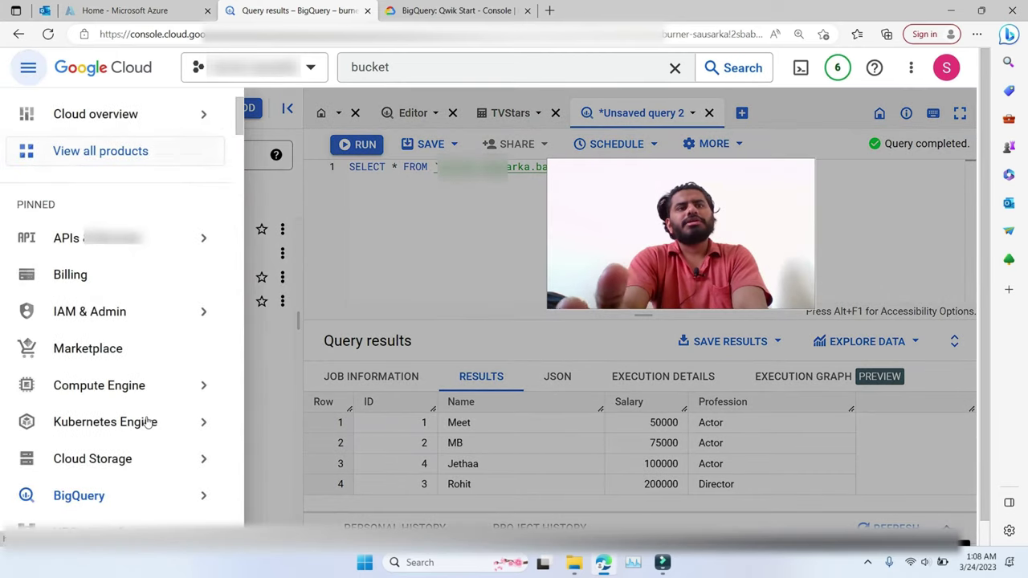
mouse_move(155, 503)
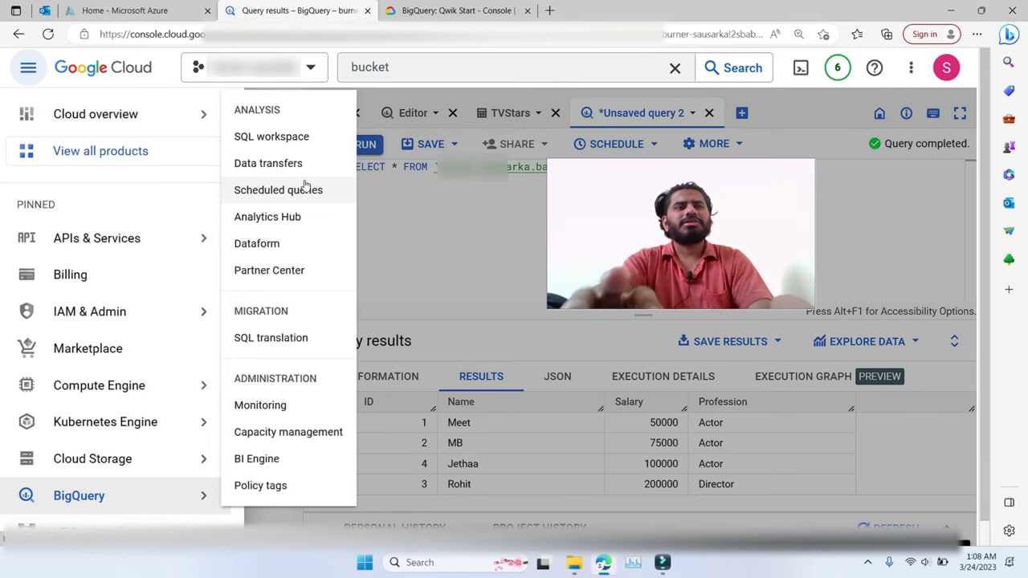
mouse_move(117, 428)
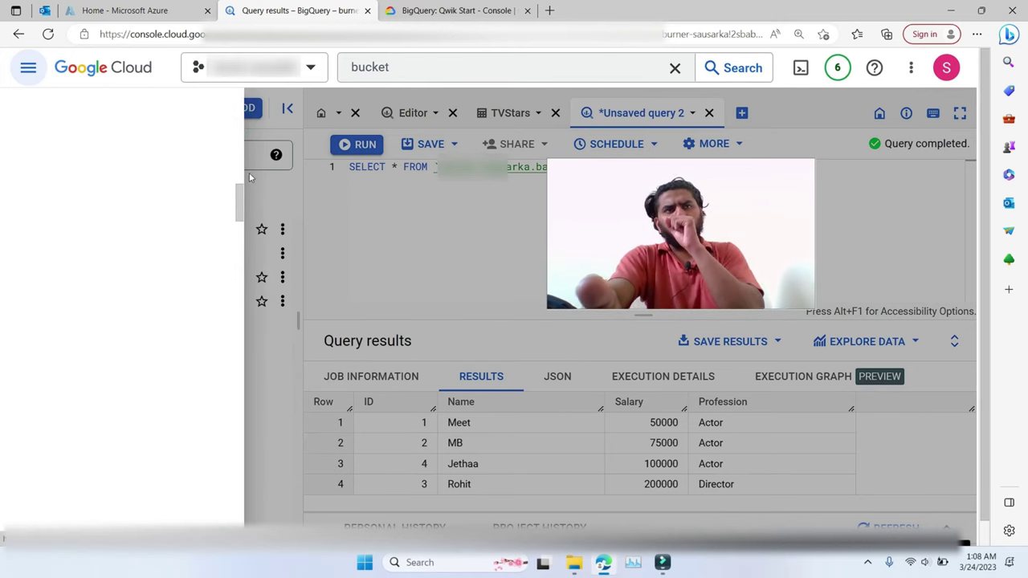
mouse_move(239, 138)
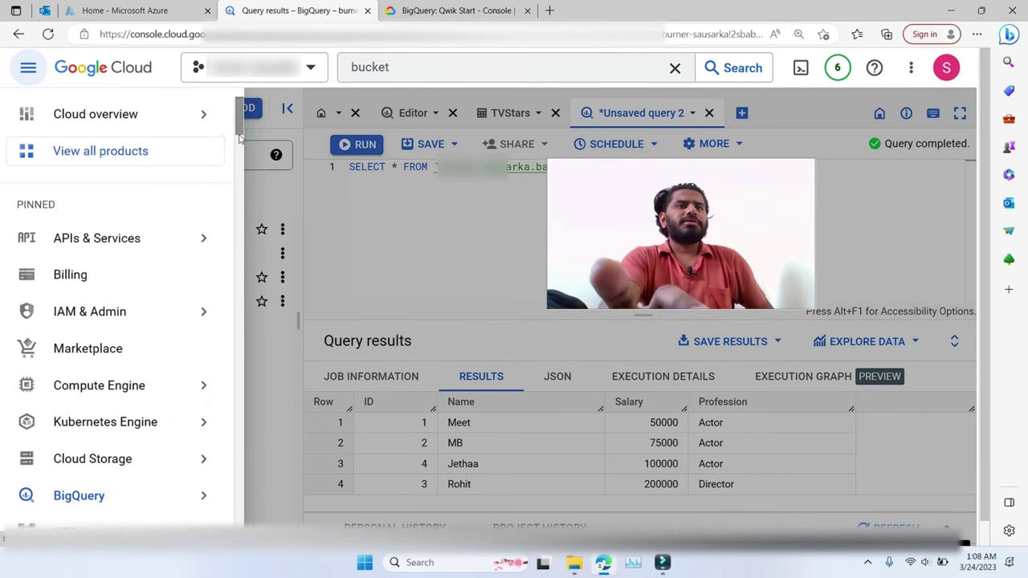
mouse_move(148, 474)
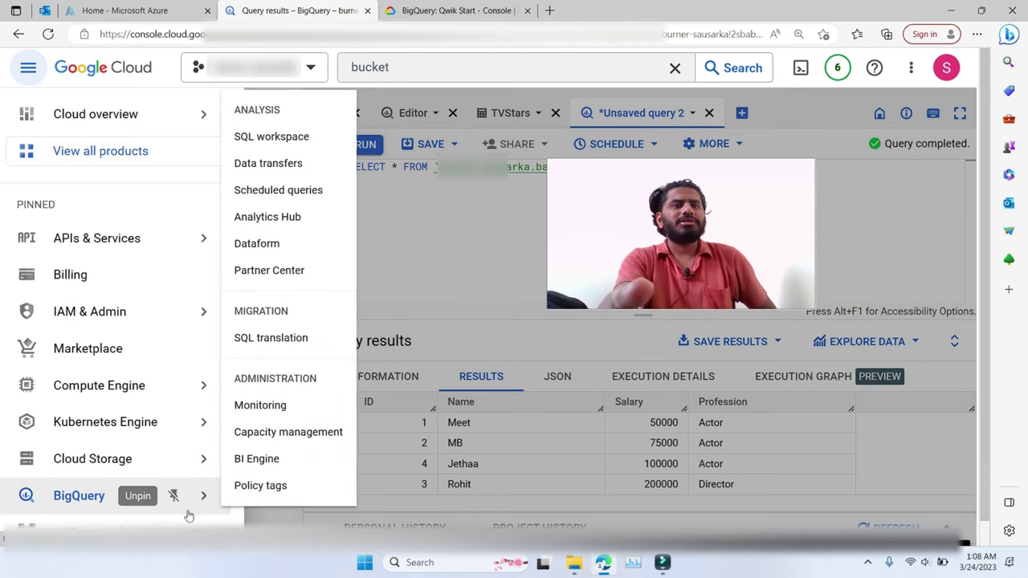
mouse_move(96, 532)
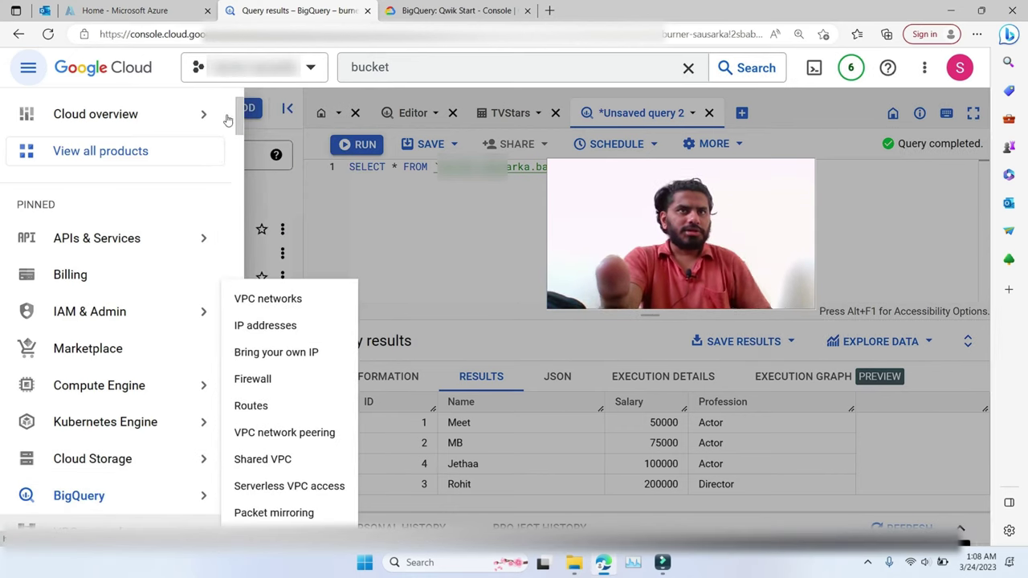
left_click_drag(240, 118, 240, 138)
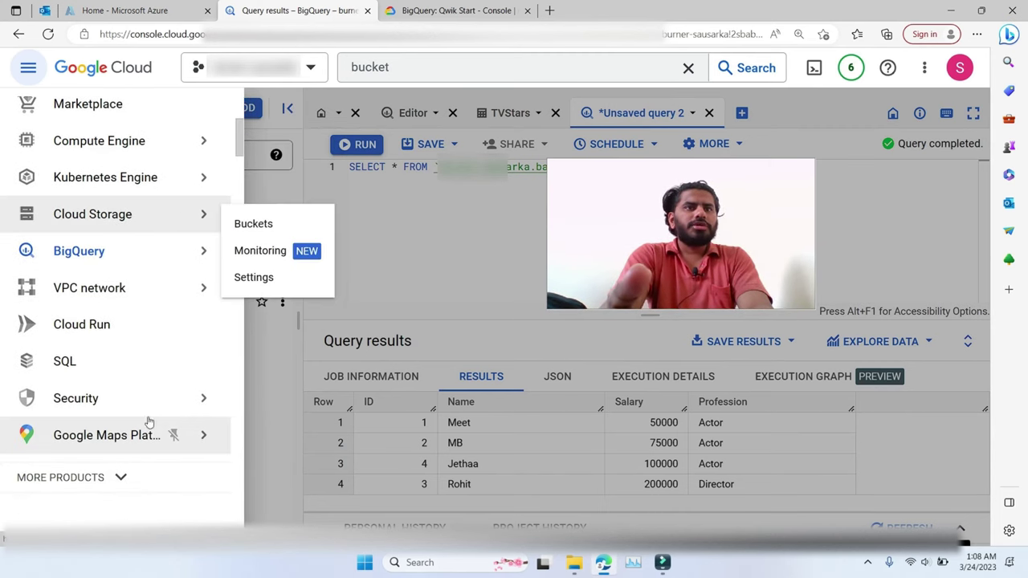
mouse_move(207, 434)
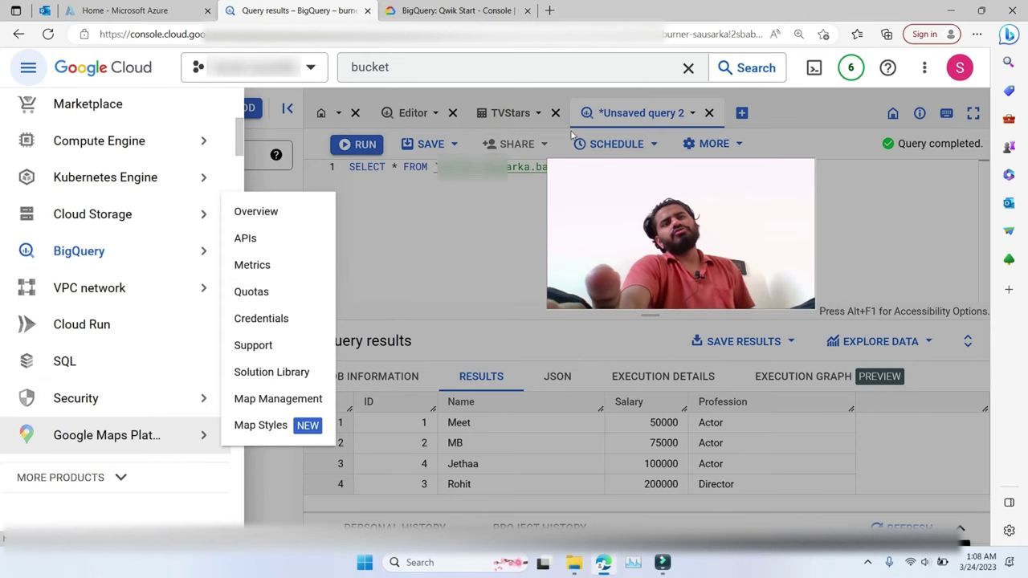
left_click(495, 199)
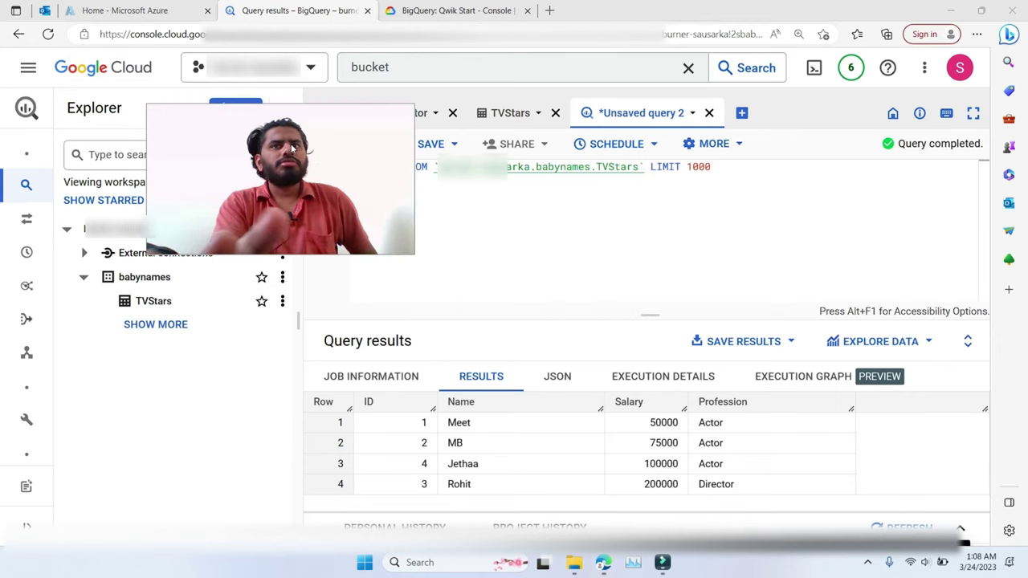
left_click(739, 142)
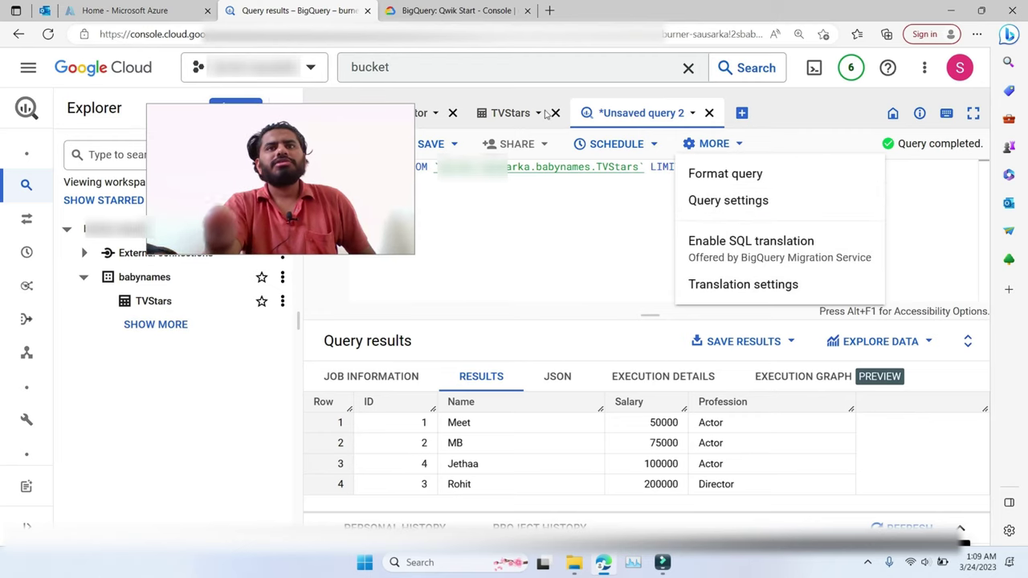
left_click(526, 197)
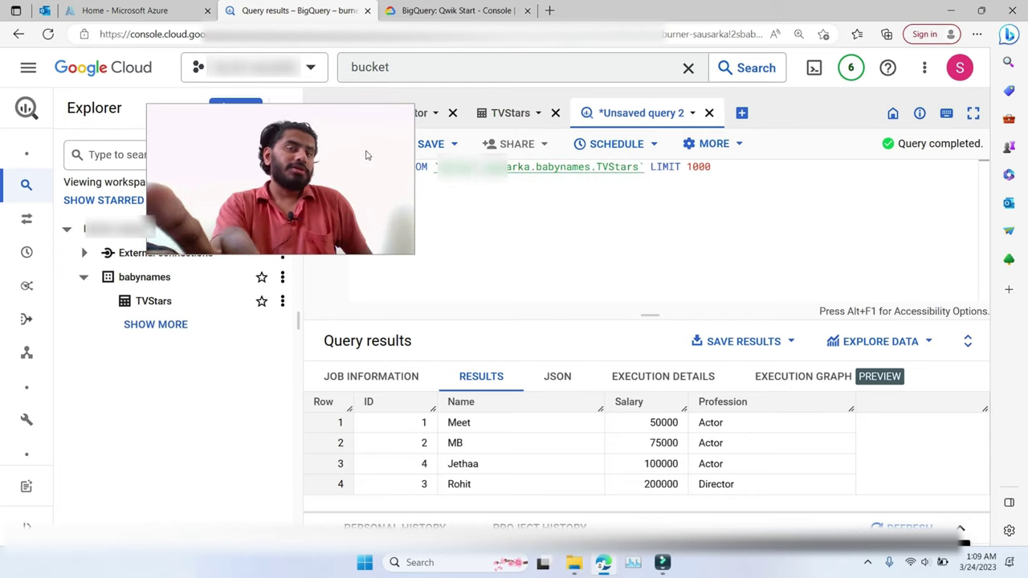
left_click_drag(367, 156, 244, 98)
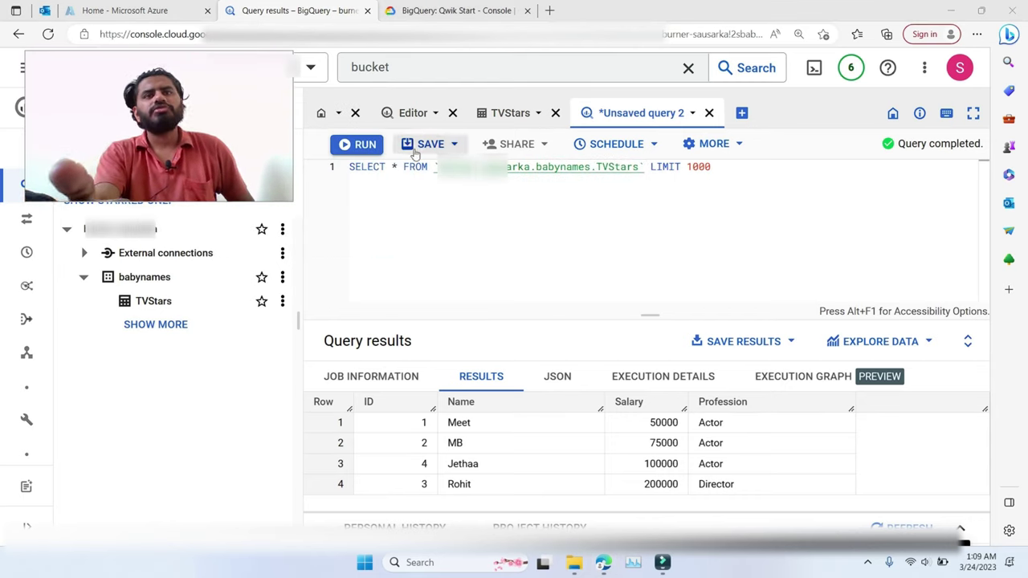
left_click(456, 146)
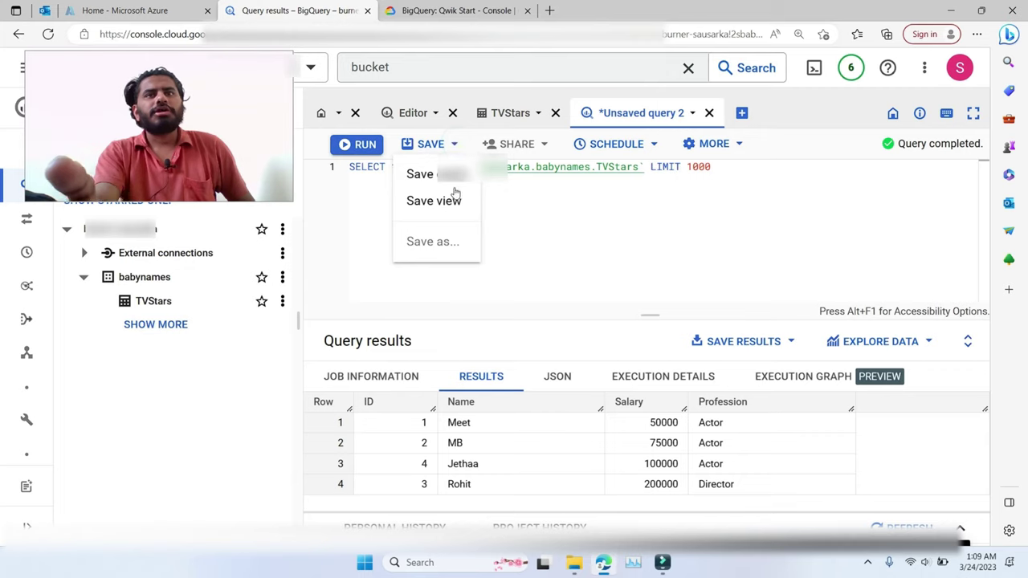
left_click(611, 193)
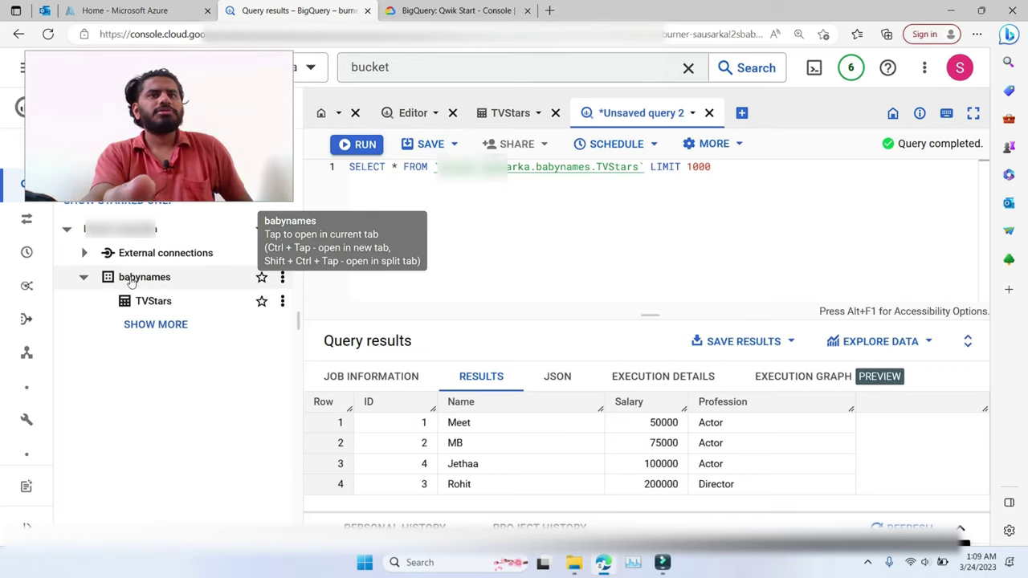
Step: Start another query on the TVStars table from the babynames dataset, and close it without saving
left_click(283, 302)
mouse_move(325, 354)
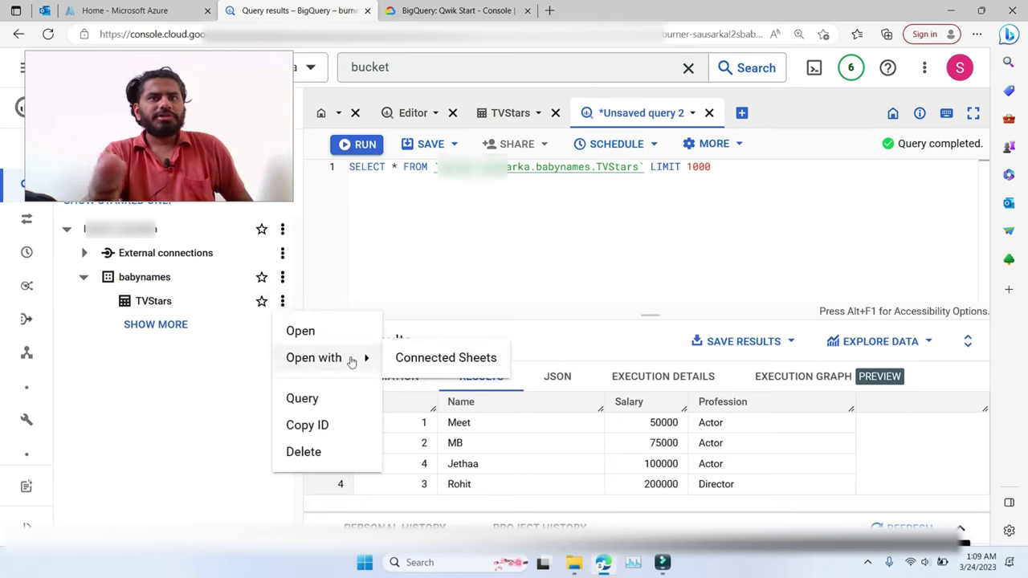
left_click(330, 398)
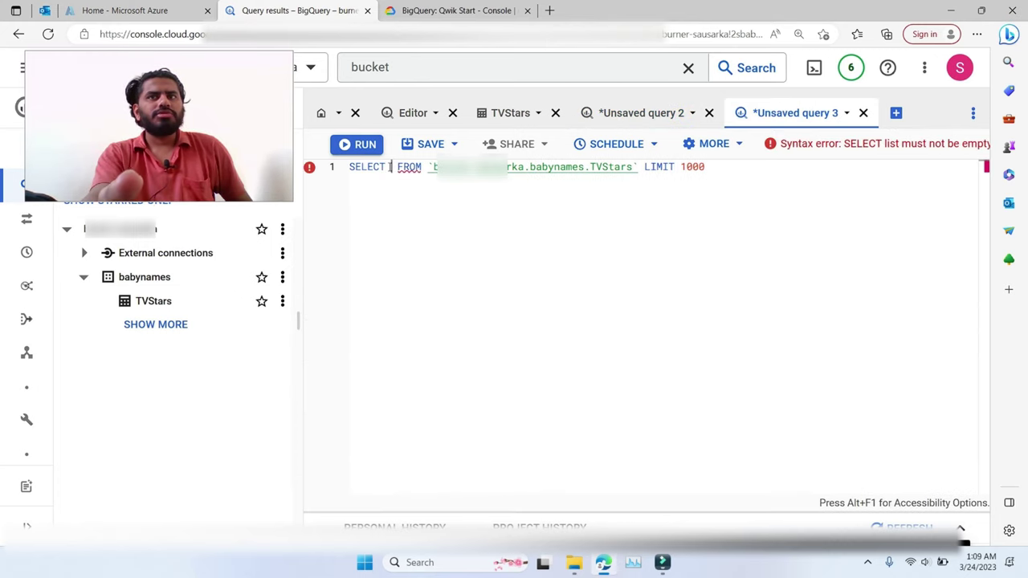
mouse_move(314, 174)
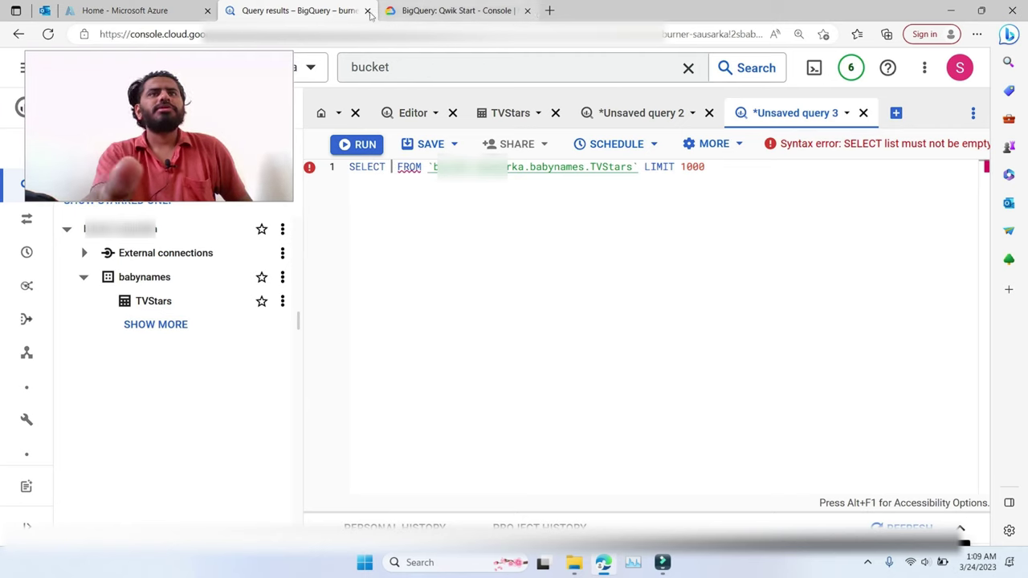
left_click(863, 113)
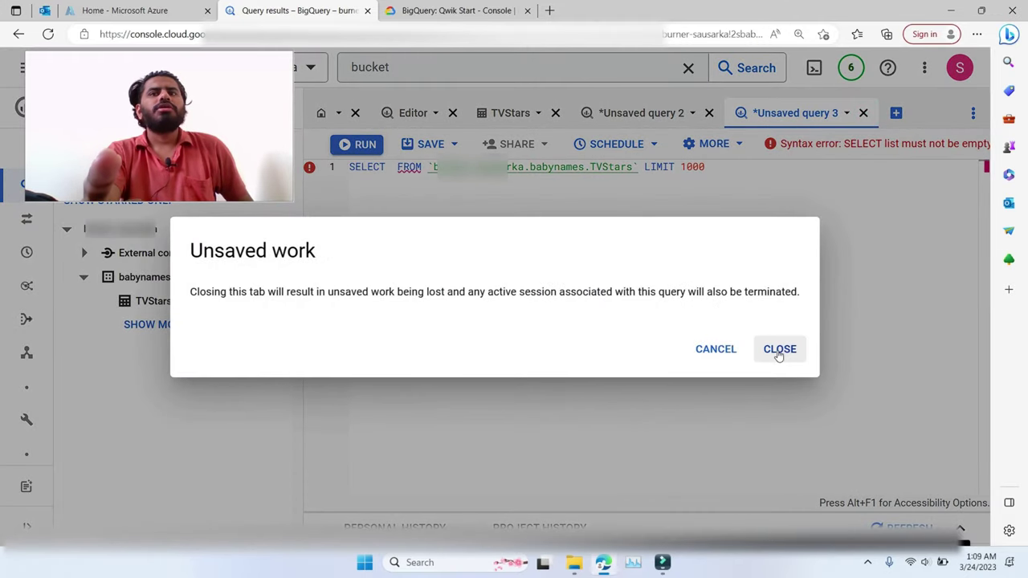
left_click(778, 354)
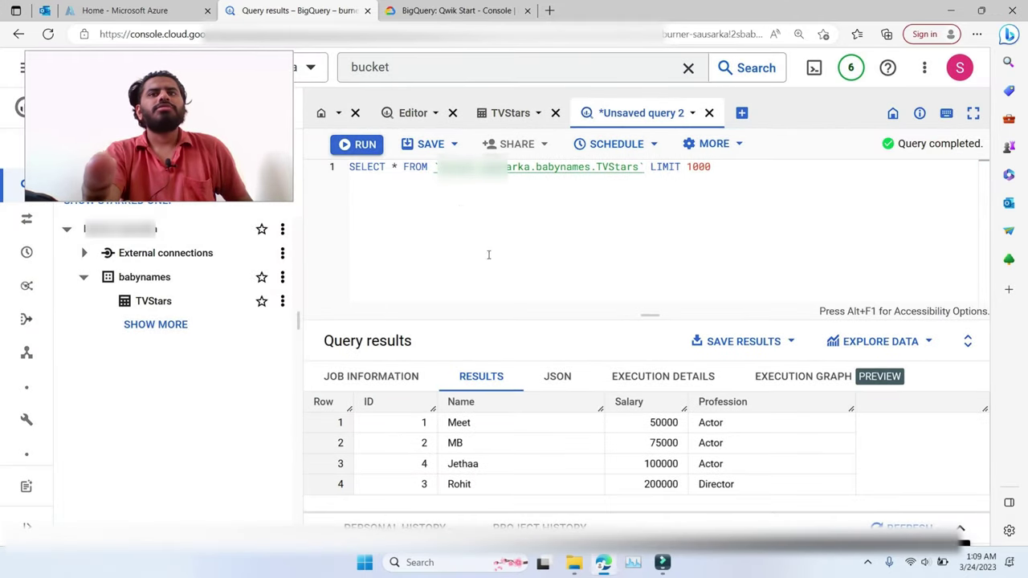